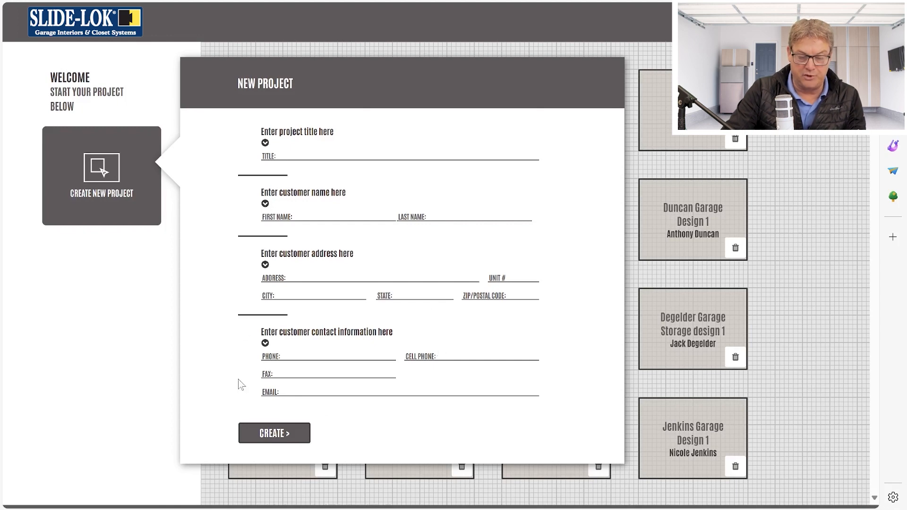
Create a new project titled with the customer's surname followed by "Garage Desing 1".
{"action": "left_click", "coordinate": [270, 435]}
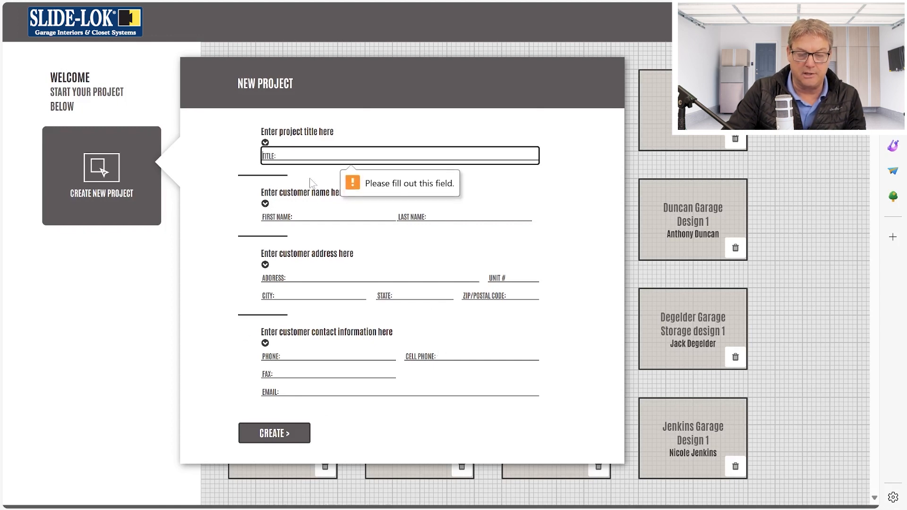
{"action": "left_click", "coordinate": [310, 157]}
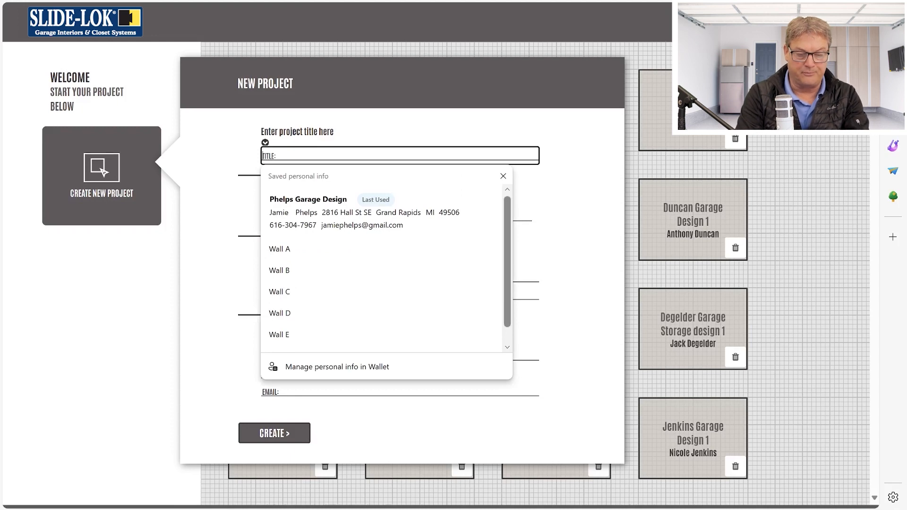
{"action": "type", "text": "Francis hobby room"}
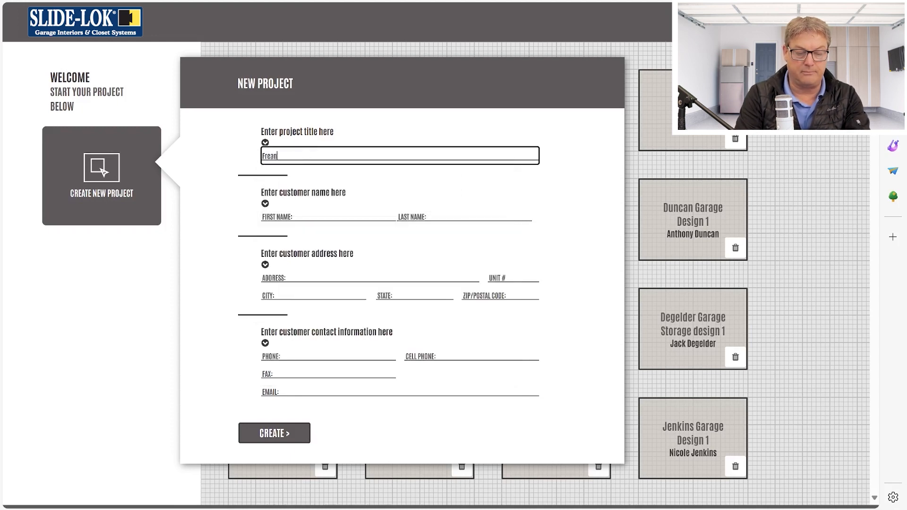
{"action": "type", "text": "Garage Desing"}
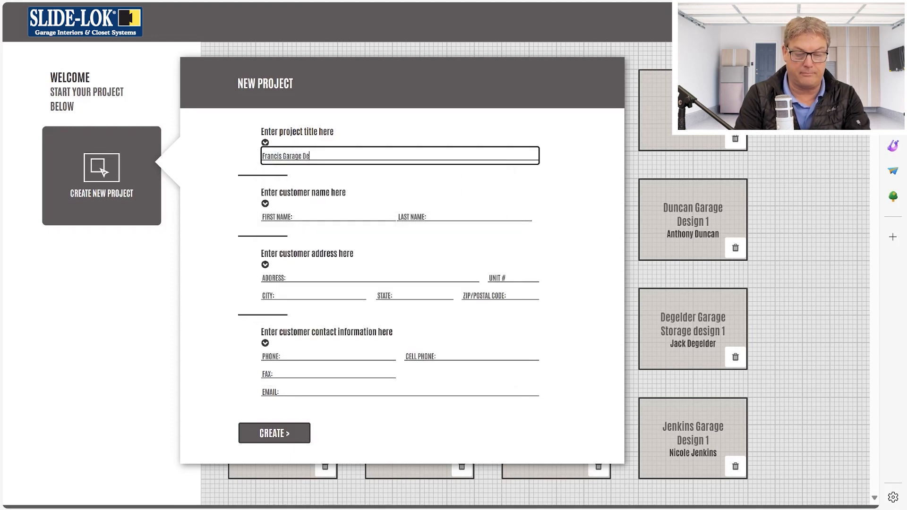
{"action": "left_click", "coordinate": [296, 431]}
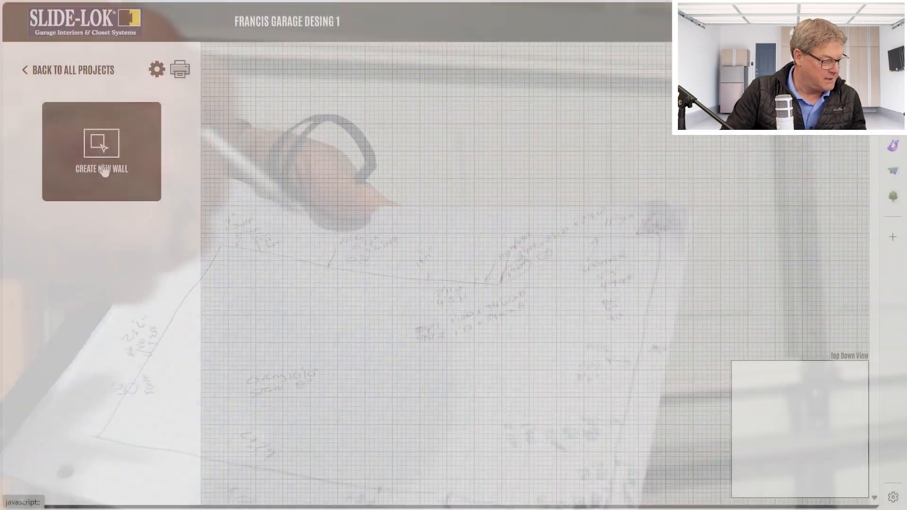
Start a new wall titled Wall A and set its width to 21 feet 3 inches.
{"action": "left_click", "coordinate": [104, 169]}
{"action": "left_click", "coordinate": [263, 169]}
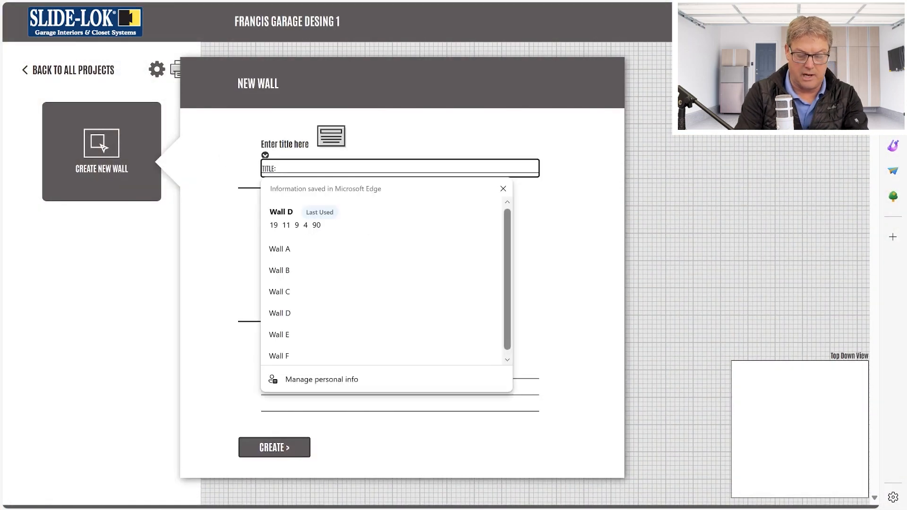
{"action": "left_click", "coordinate": [297, 250]}
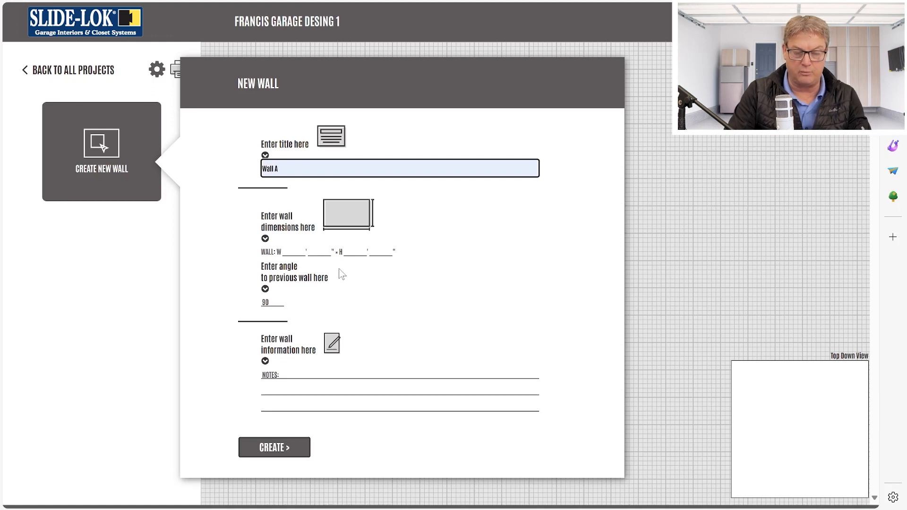
{"action": "key", "text": "Tab"}
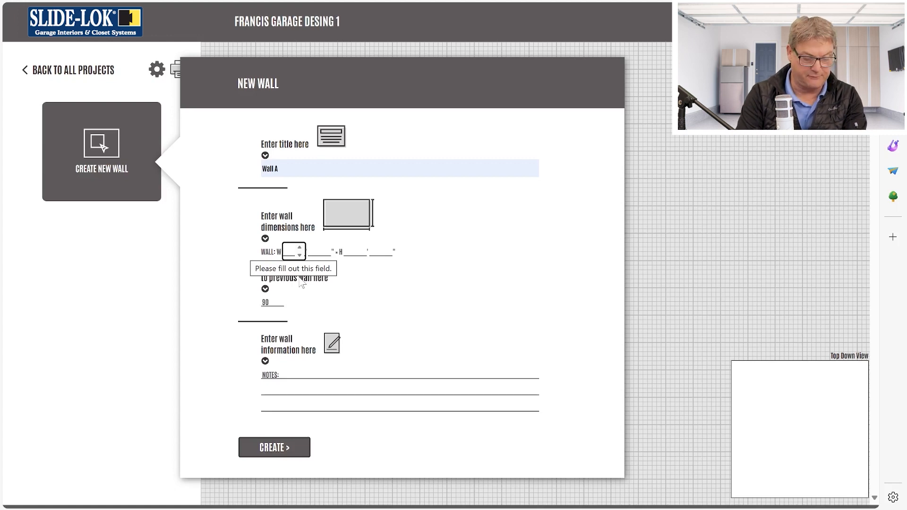
{"action": "type", "text": "21"}
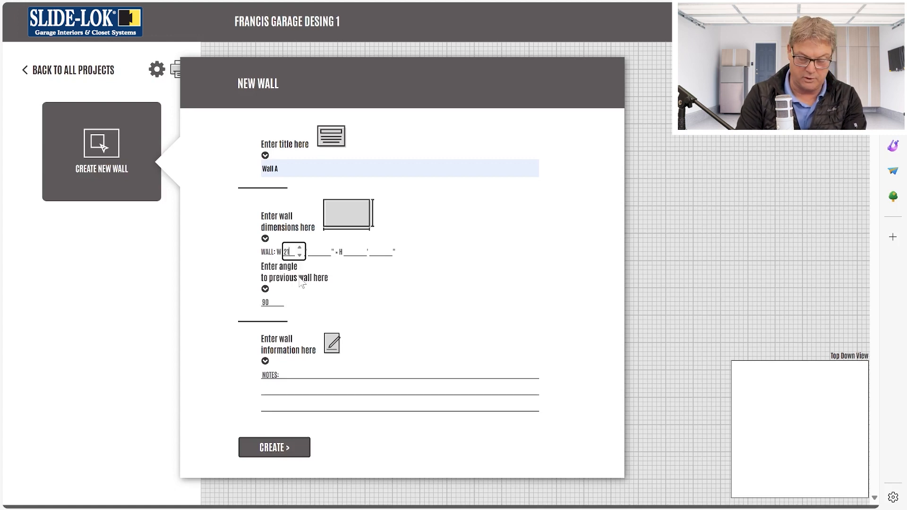
{"action": "key", "text": "Tab"}
{"action": "type", "text": "3"}
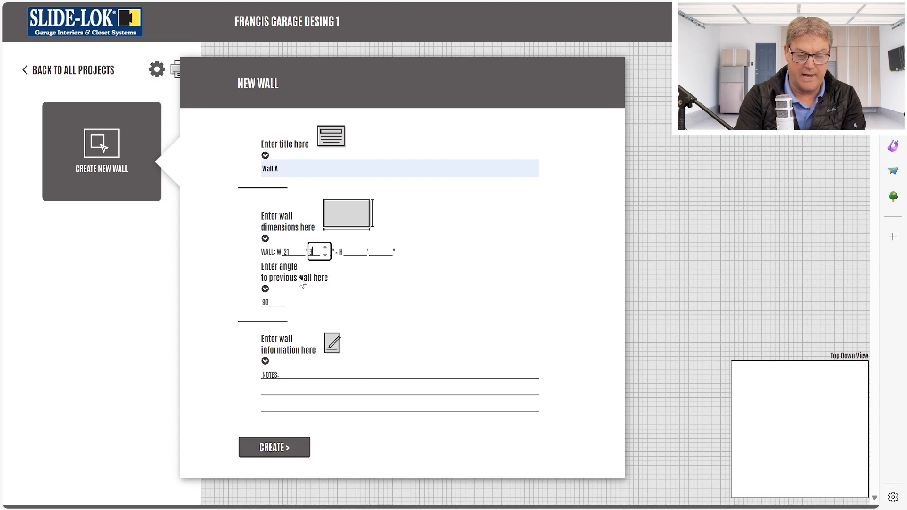
{"action": "key", "text": "Tab"}
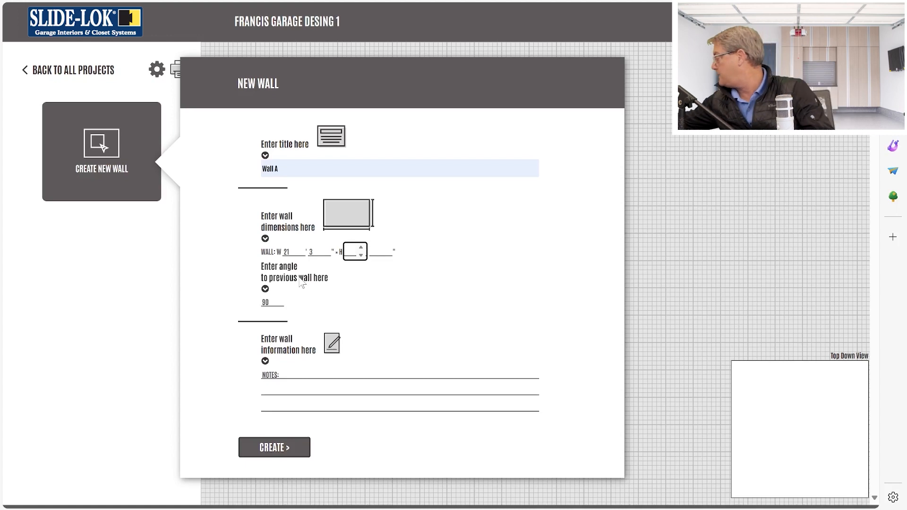
Set Wall A's height to 10 feet 10 inches and create the wall.
{"action": "type", "text": "120"}
{"action": "key", "text": "BackSpace"}
{"action": "key", "text": "BackSpace"}
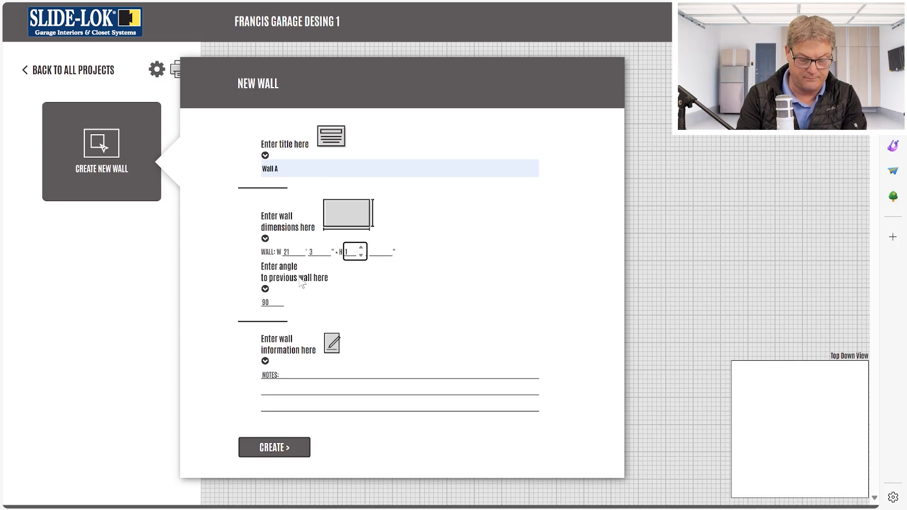
{"action": "type", "text": "0"}
{"action": "key", "text": "Tab"}
{"action": "type", "text": "10"}
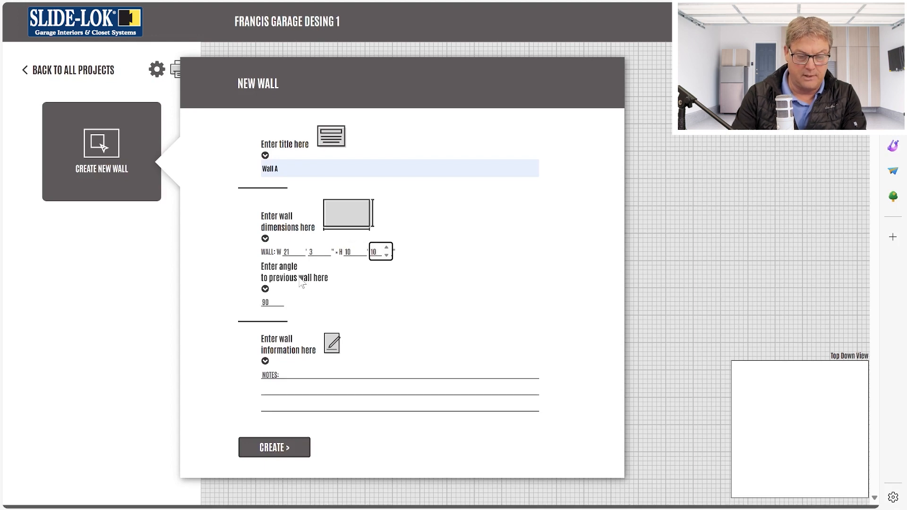
{"action": "left_click", "coordinate": [269, 447]}
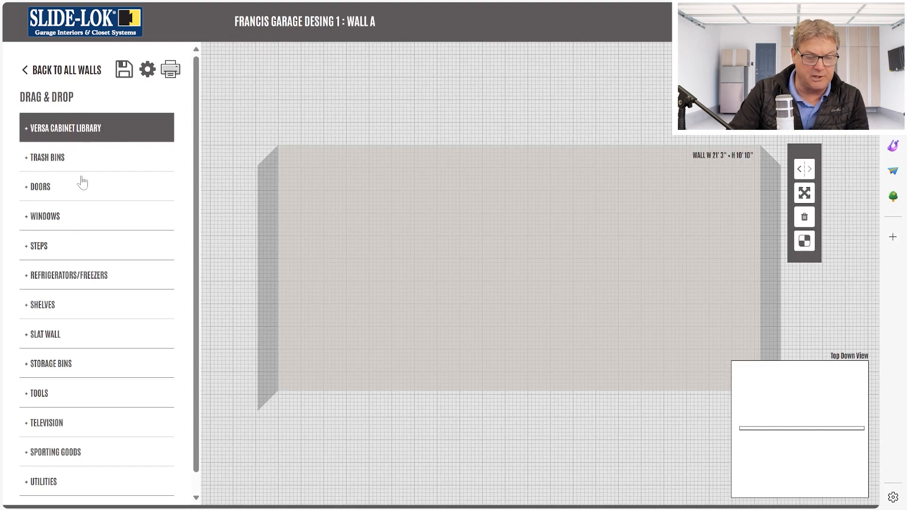
Place the plain grey door with the long vertical handle on Wall A, near the wall's left end.
{"action": "left_click", "coordinate": [34, 187]}
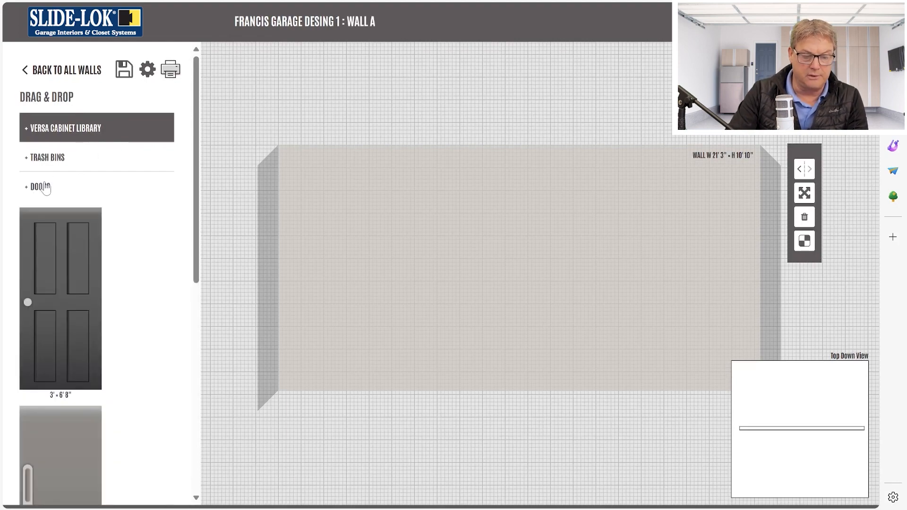
{"action": "left_click_drag", "start_coordinate": [74, 461], "coordinate": [339, 317]}
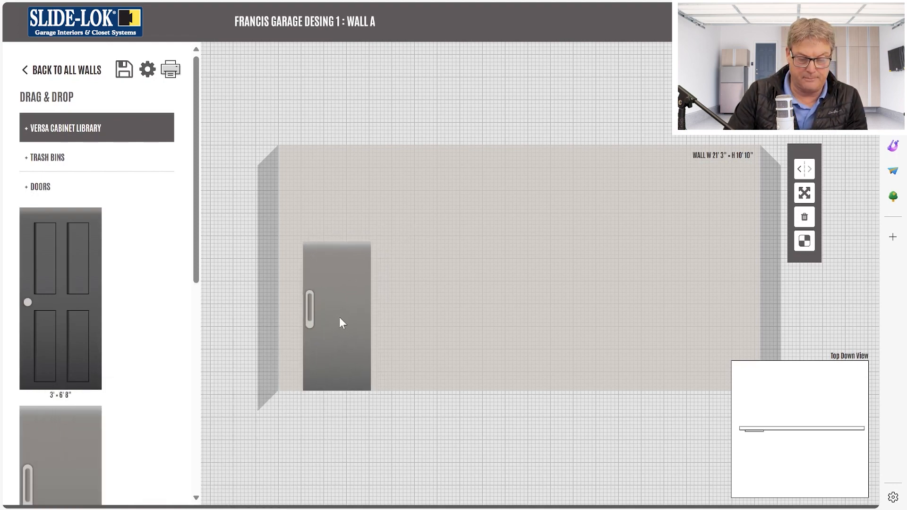
{"action": "left_click", "coordinate": [805, 195]}
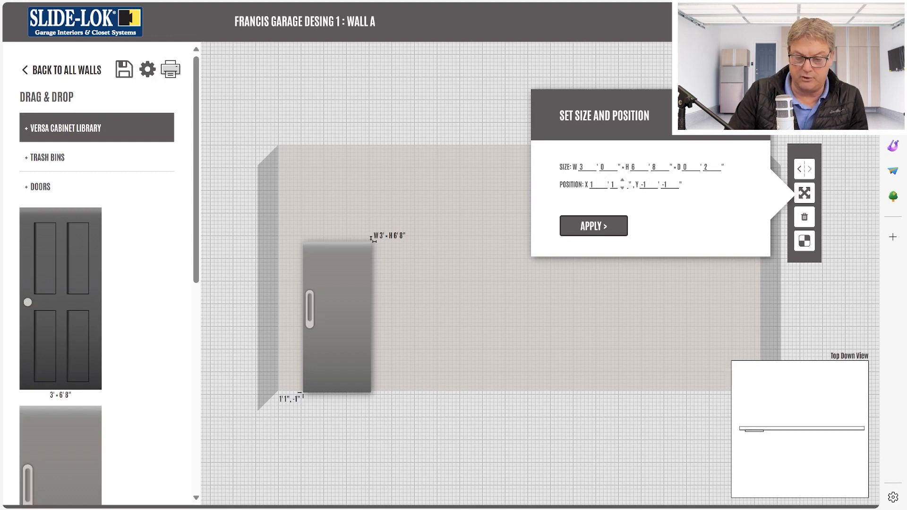
{"action": "left_click", "coordinate": [602, 182]}
{"action": "left_click", "coordinate": [623, 182]}
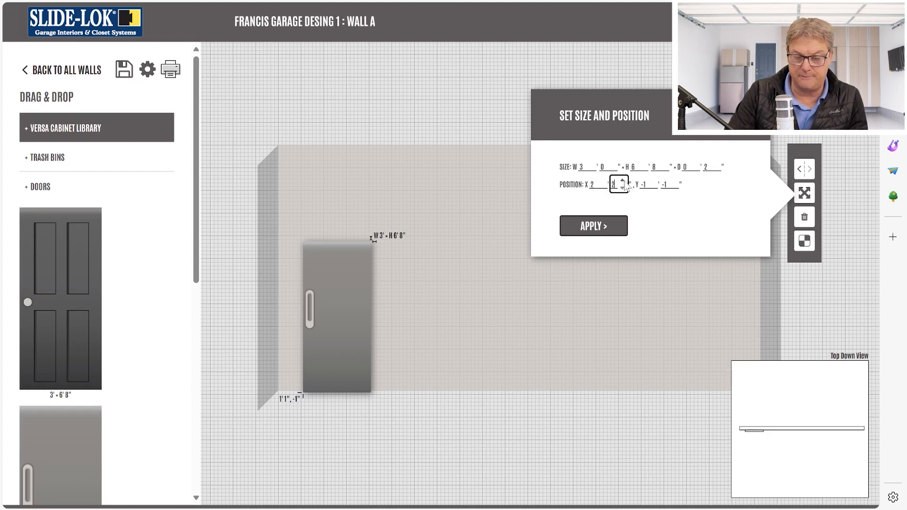
{"action": "left_click", "coordinate": [623, 187]}
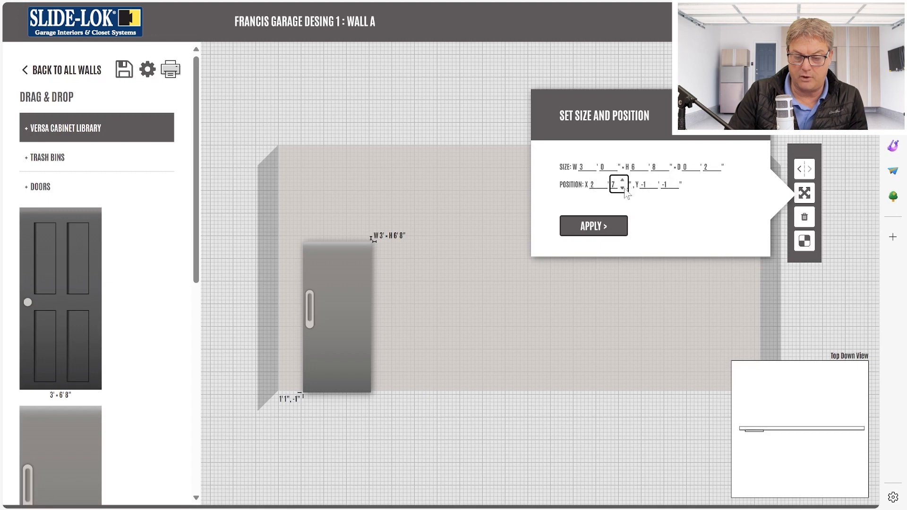
{"action": "left_click", "coordinate": [652, 181]}
{"action": "left_click", "coordinate": [673, 180]}
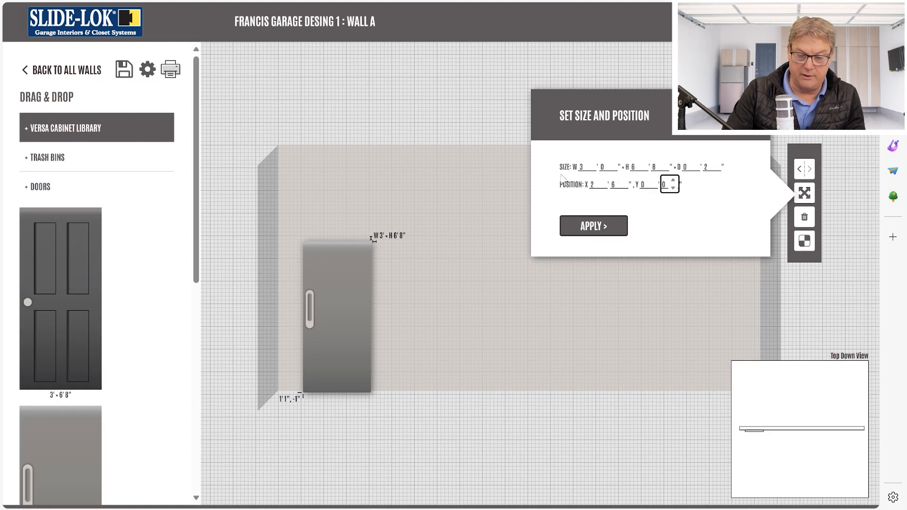
{"action": "left_click", "coordinate": [586, 166]}
{"action": "double_click", "coordinate": [581, 167]}
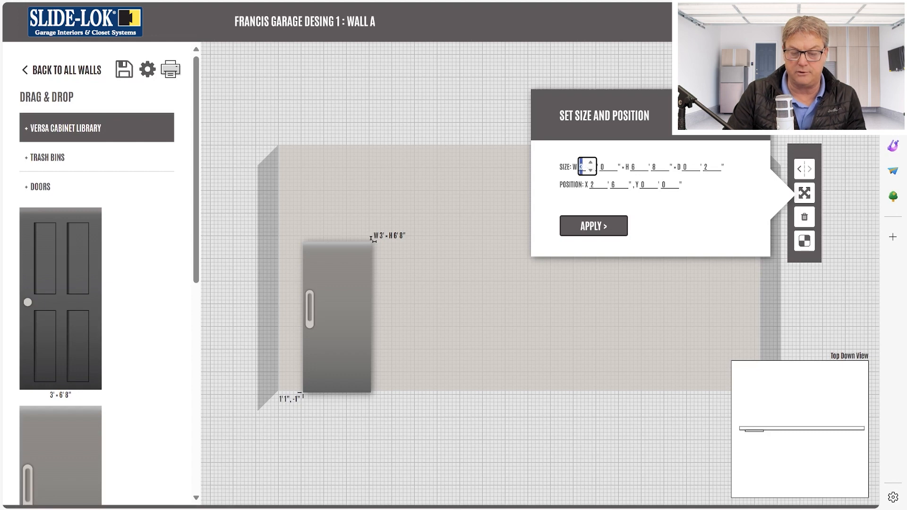
{"action": "left_click", "coordinate": [373, 238]}
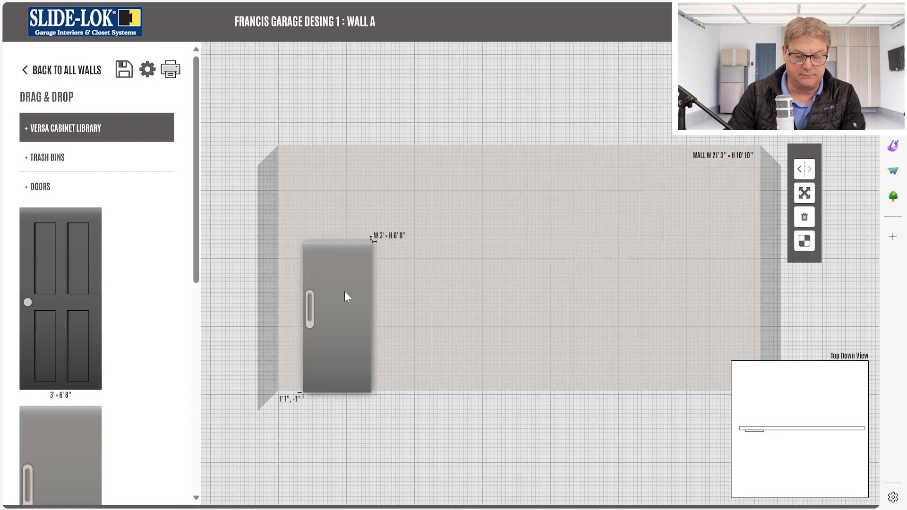
Set the grey door's size to 16 feet 2 inches wide and 7 feet 0 inches high.
{"action": "left_click", "coordinate": [805, 193]}
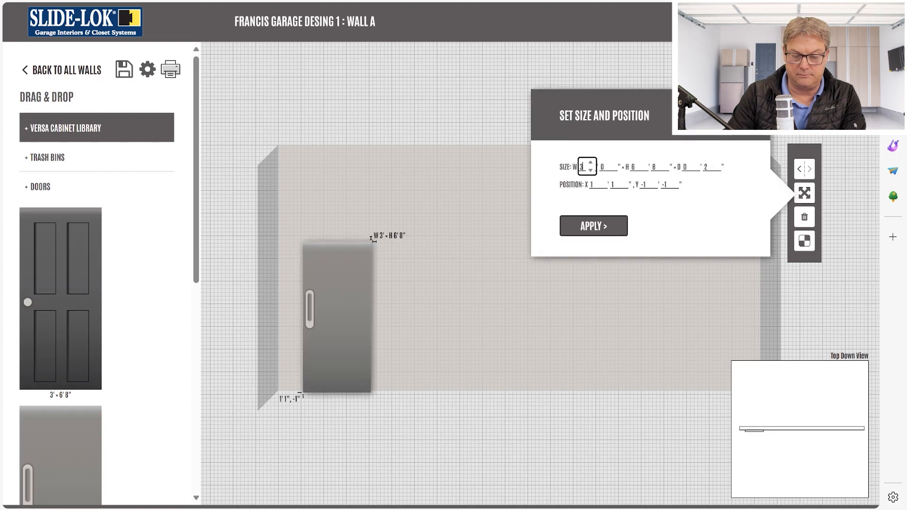
{"action": "type", "text": "16"}
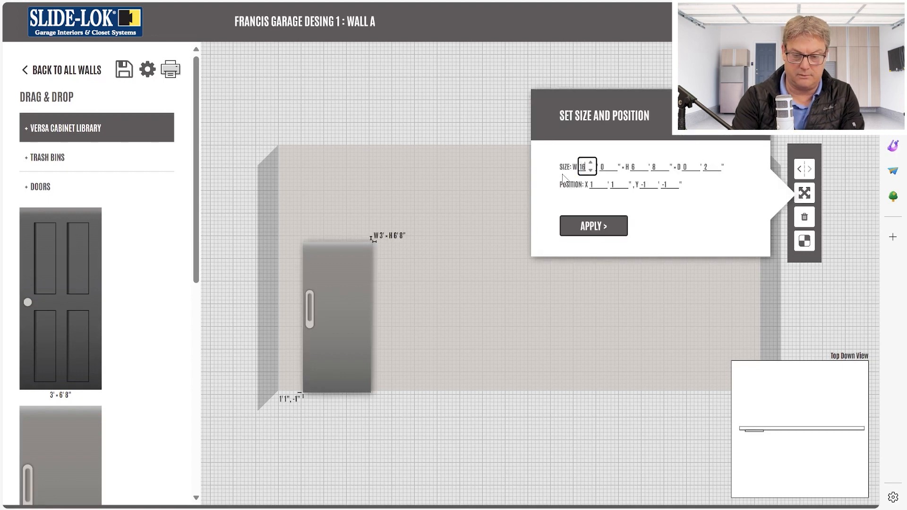
{"action": "key", "text": "Tab"}
{"action": "type", "text": "2"}
{"action": "key", "text": "Tab"}
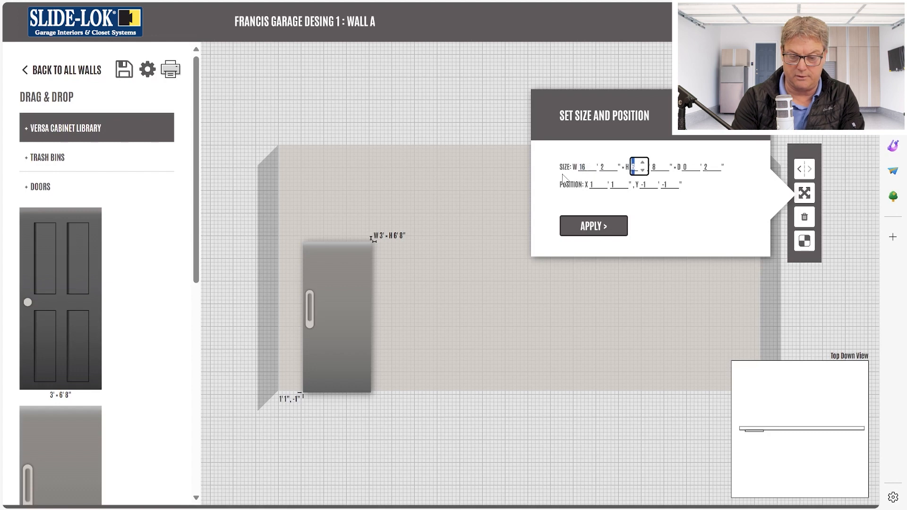
{"action": "type", "text": "7"}
{"action": "key", "text": "Tab"}
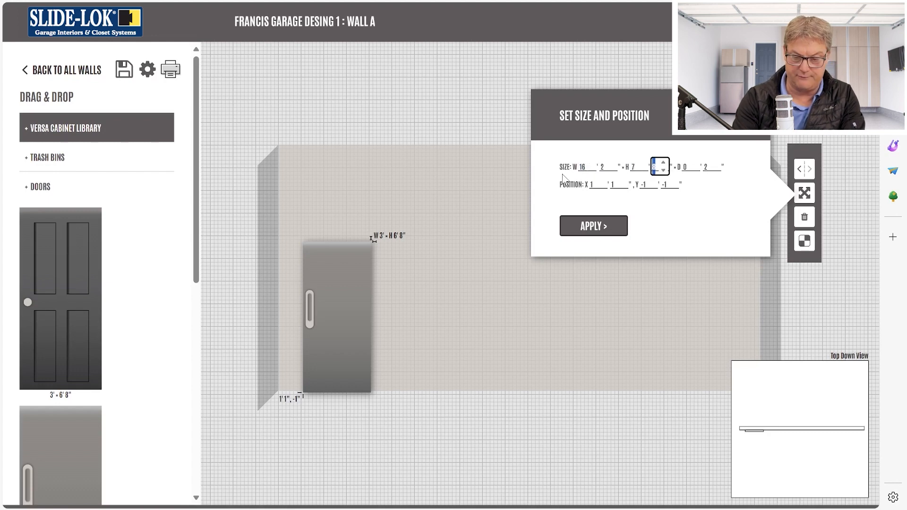
{"action": "type", "text": "0"}
{"action": "key", "text": "Tab"}
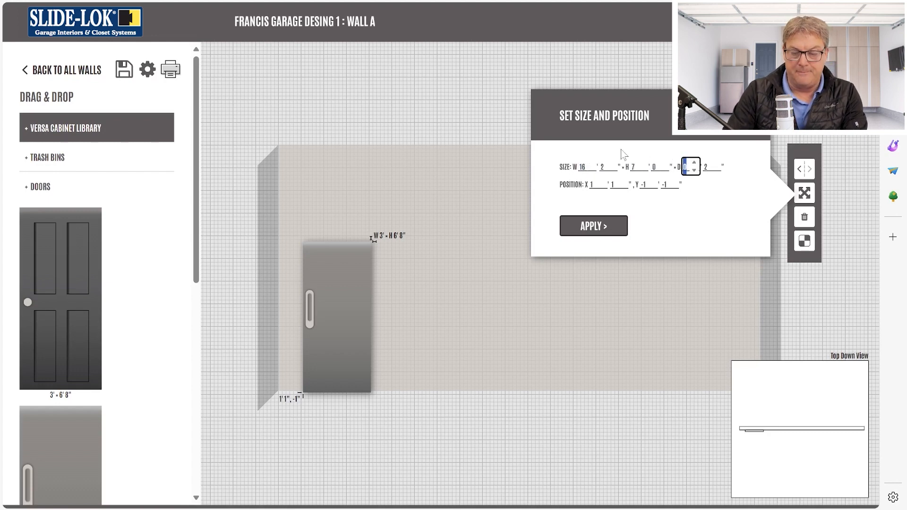
Position the resized door at X 2 feet 6 inches and Y 0 feet 0 inches, and apply the changes.
{"action": "left_click", "coordinate": [652, 181]}
{"action": "left_click", "coordinate": [674, 181]}
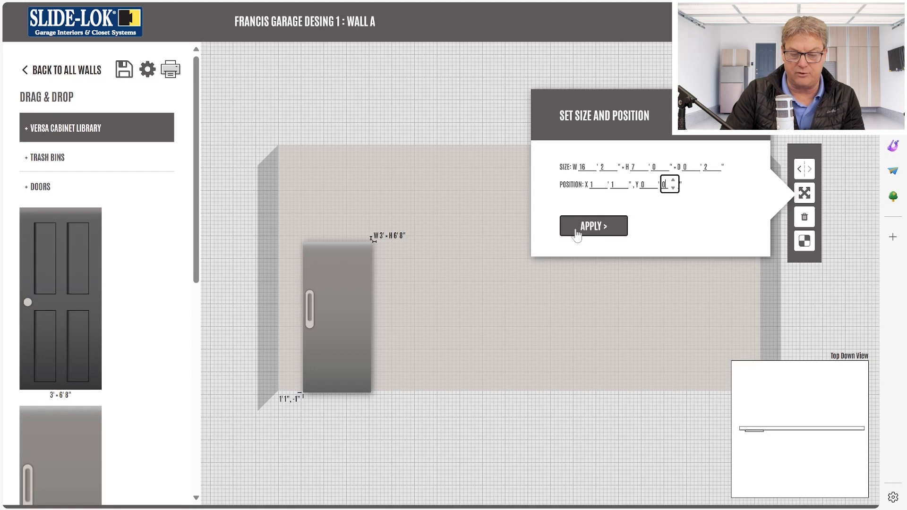
{"action": "left_click", "coordinate": [604, 181]}
{"action": "left_click", "coordinate": [621, 180]}
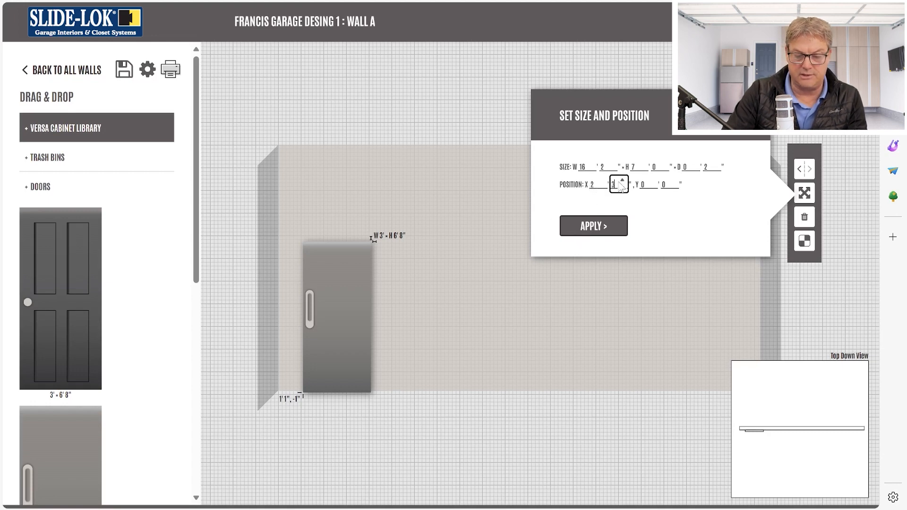
{"action": "left_click", "coordinate": [594, 226]}
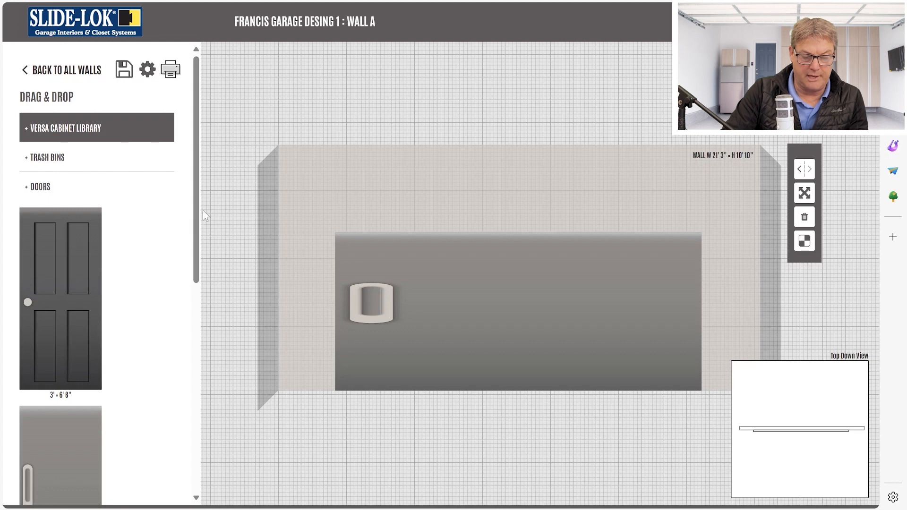
Place a grey 8-foot by 1-foot slat wall panel over the left end of Wall A.
{"action": "left_click_drag", "start_coordinate": [202, 210], "coordinate": [200, 387]}
{"action": "left_click", "coordinate": [50, 373]}
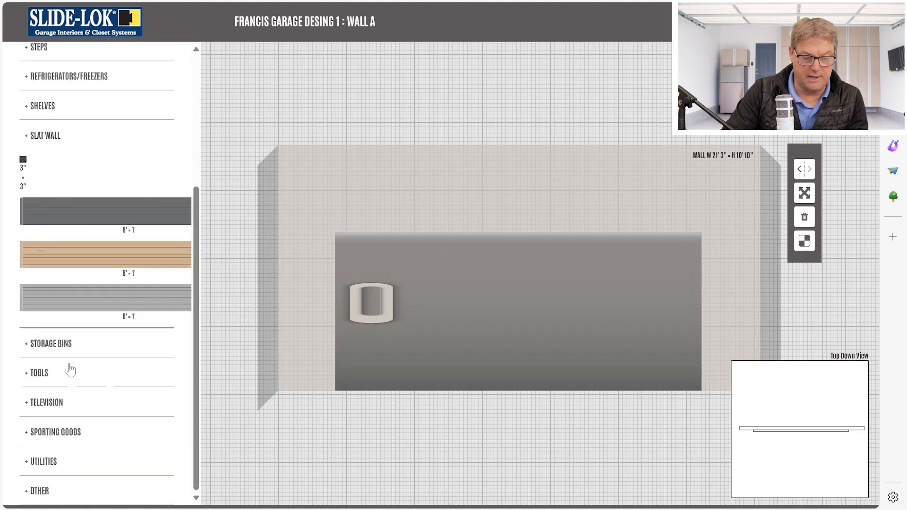
{"action": "left_click_drag", "start_coordinate": [104, 288], "coordinate": [305, 333]}
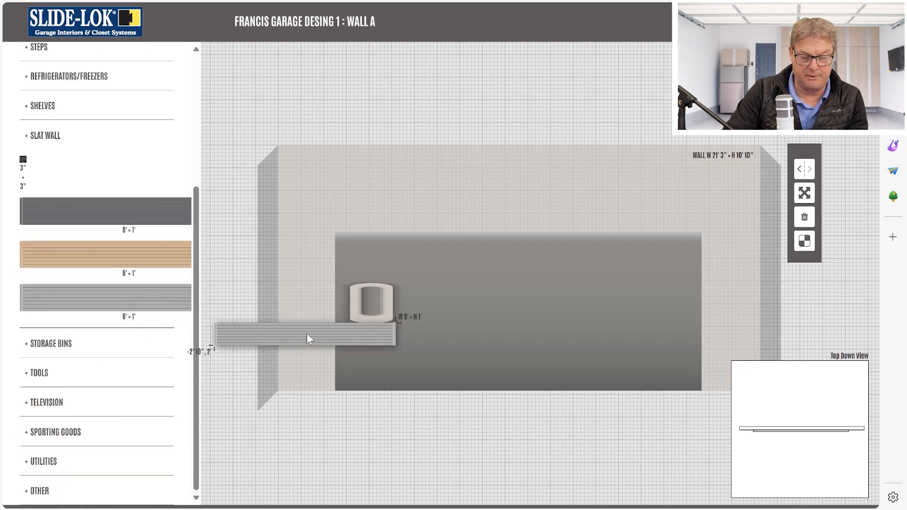
Set the slat wall panel's position to X 0 feet 0 inches and Y 2 feet 8 inches.
{"action": "left_click", "coordinate": [802, 194]}
{"action": "left_click", "coordinate": [603, 183]}
{"action": "type", "text": "0"}
{"action": "left_click", "coordinate": [623, 182]}
{"action": "type", "text": "0"}
{"action": "left_click", "coordinate": [667, 185]}
{"action": "type", "text": "3"}
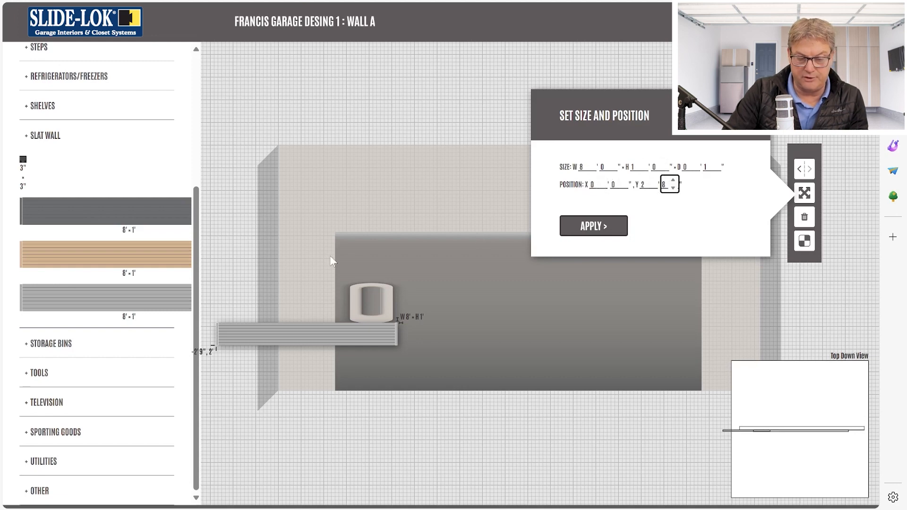
Shorten the slat wall panel to just over 2 feet wide to fit between the wall's left edge and the door, and apply the changes.
{"action": "left_click", "coordinate": [590, 170]}
{"action": "left_click", "coordinate": [590, 170]}
{"action": "key", "text": "Tab"}
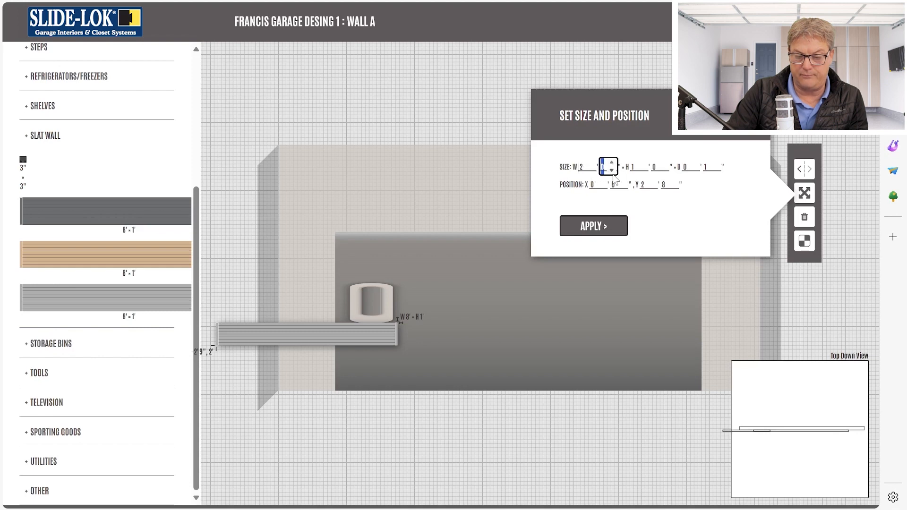
{"action": "type", "text": "5"}
{"action": "left_click", "coordinate": [612, 170]}
{"action": "left_click", "coordinate": [583, 227]}
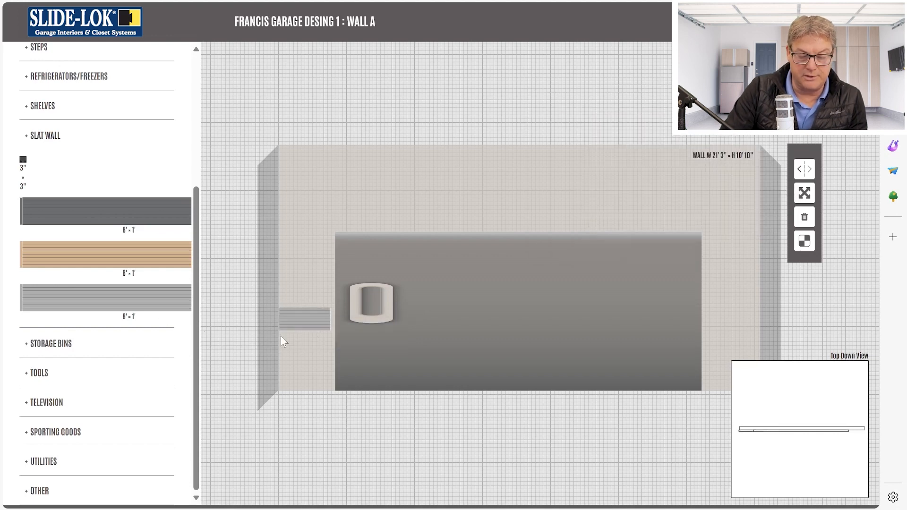
Increase the slat wall panel's height to about 4 feet, nearly reaching the garage door's top, and apply the change.
{"action": "left_click_drag", "start_coordinate": [94, 311], "coordinate": [146, 290]}
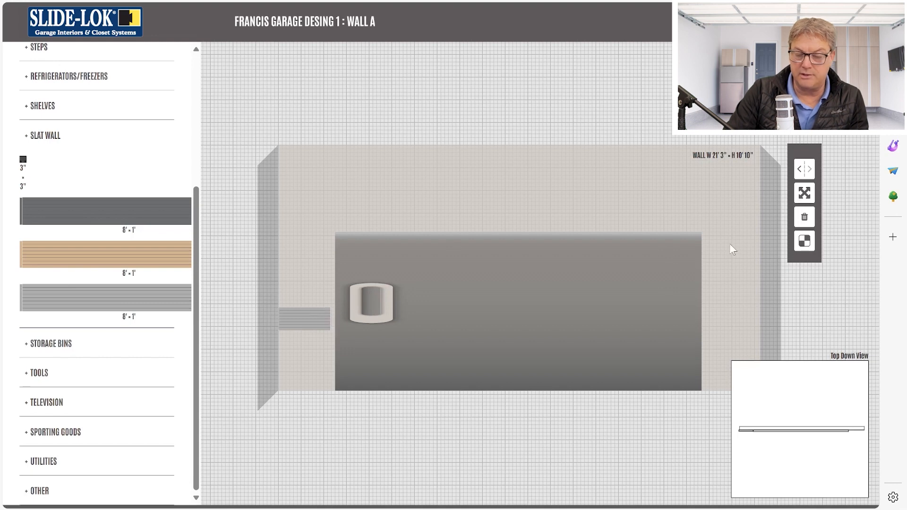
{"action": "left_click", "coordinate": [804, 194]}
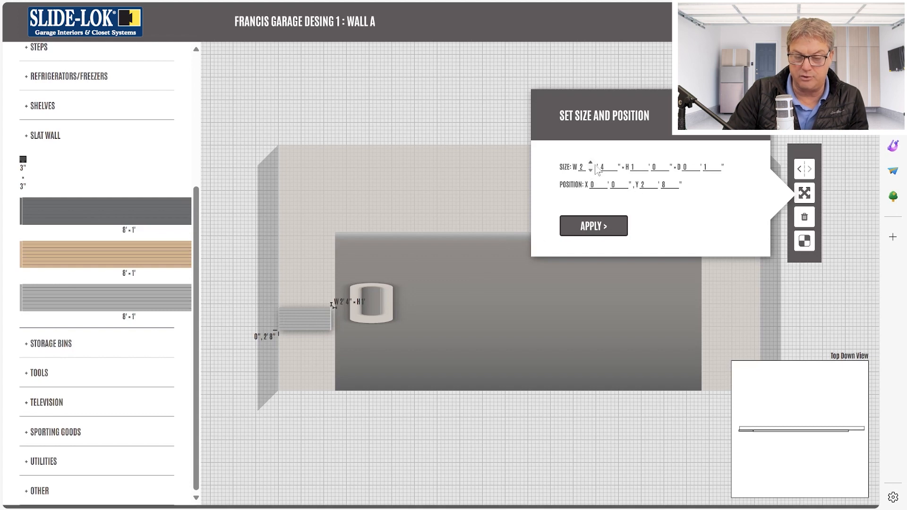
{"action": "left_click", "coordinate": [642, 163]}
{"action": "left_click", "coordinate": [598, 231]}
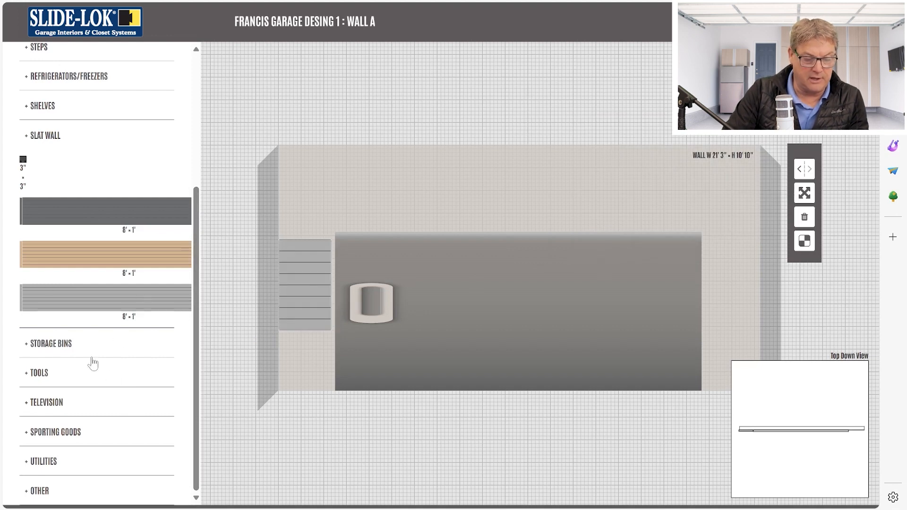
Place the 1-foot-8-inch by 6-foot ladder from the tools over the slat wall panel on Wall A.
{"action": "left_click", "coordinate": [42, 373]}
{"action": "left_click_drag", "start_coordinate": [193, 239], "coordinate": [207, 399]}
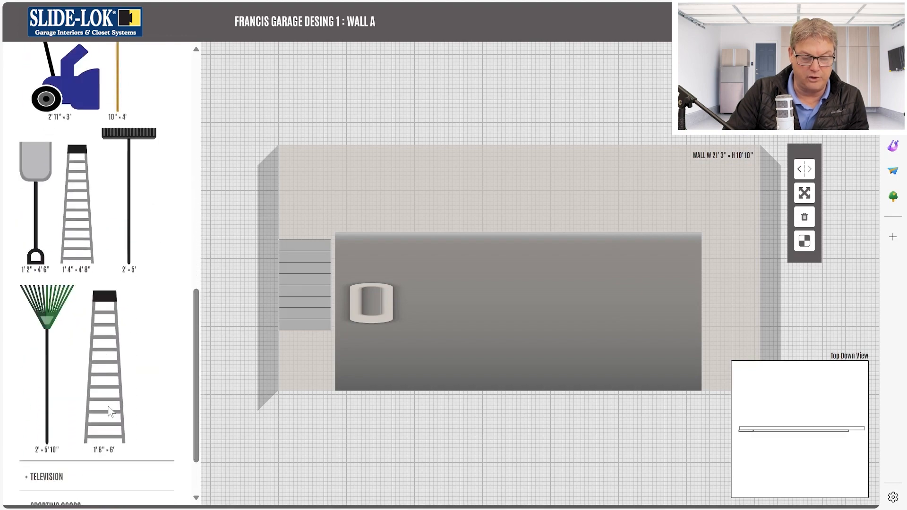
{"action": "left_click_drag", "start_coordinate": [110, 407], "coordinate": [305, 288]}
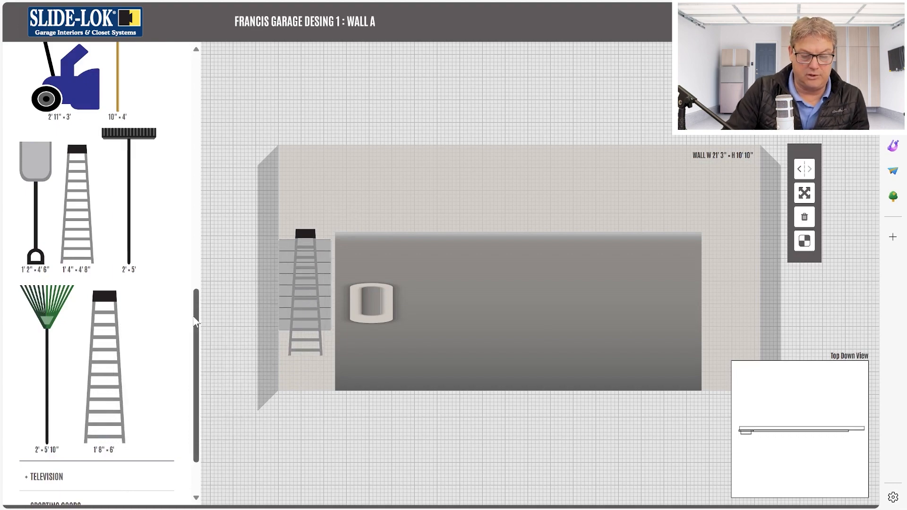
Save Wall A and return to the overview of all walls.
{"action": "left_click_drag", "start_coordinate": [196, 354], "coordinate": [205, 53]}
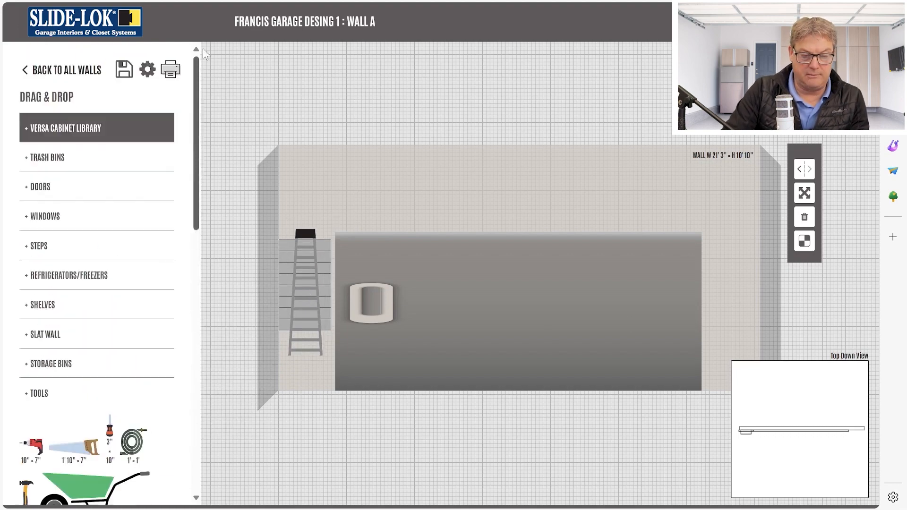
{"action": "left_click", "coordinate": [123, 72]}
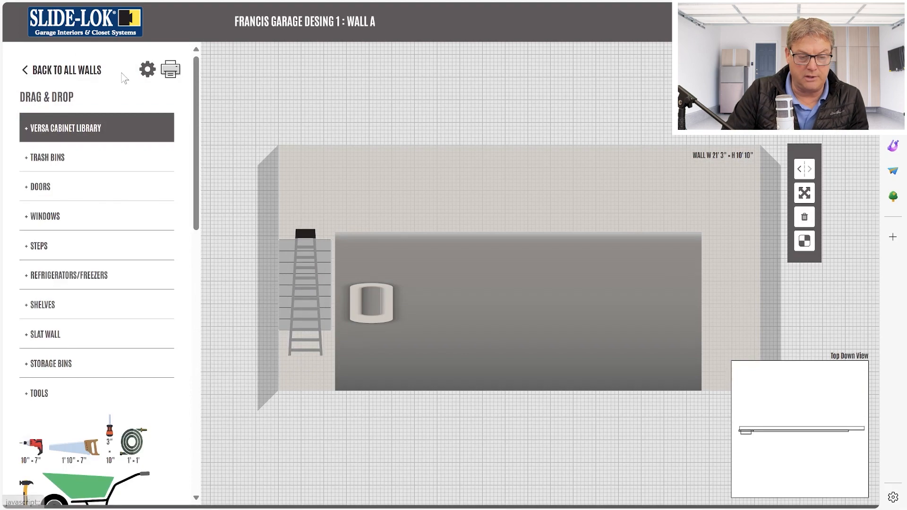
{"action": "left_click", "coordinate": [76, 72]}
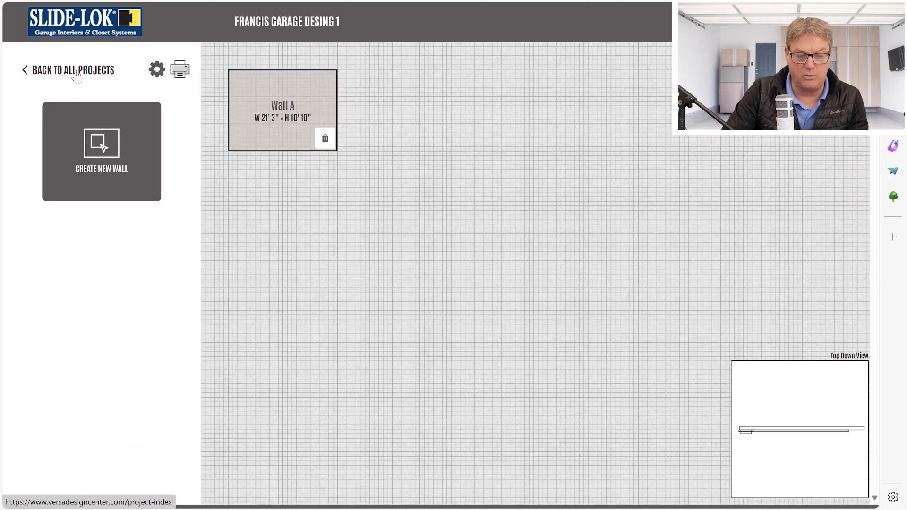
Create a new wall titled Wall B, 23 feet 6 inches wide and 10 feet 10 inches high, keeping the 90-degree angle.
{"action": "left_click", "coordinate": [111, 153]}
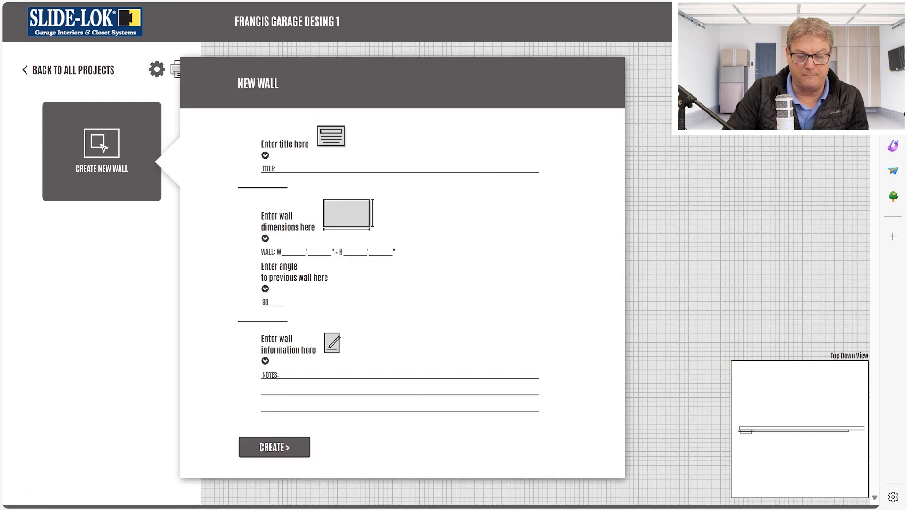
{"action": "left_click", "coordinate": [279, 168]}
{"action": "left_click", "coordinate": [280, 270]}
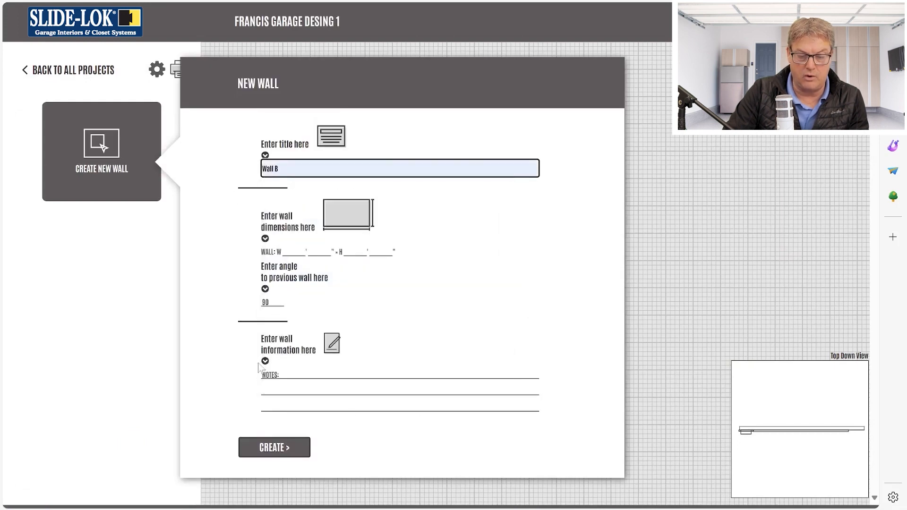
{"action": "key", "text": "Return"}
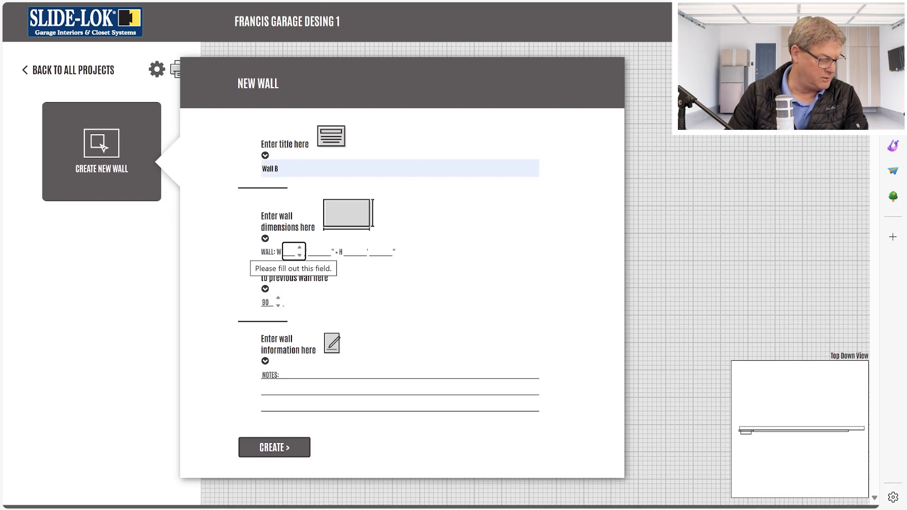
{"action": "type", "text": "23"}
{"action": "key", "text": "Tab"}
{"action": "type", "text": "6"}
{"action": "key", "text": "Tab"}
{"action": "type", "text": "10"}
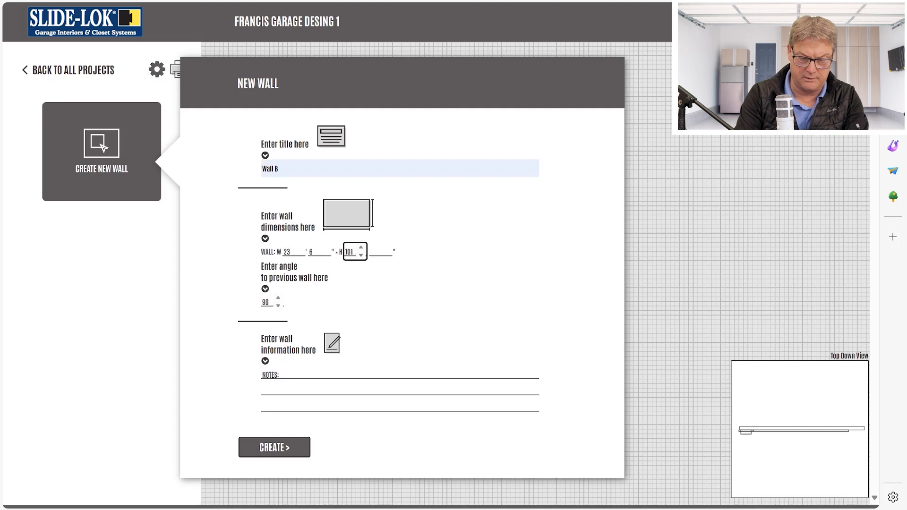
{"action": "key", "text": "Tab"}
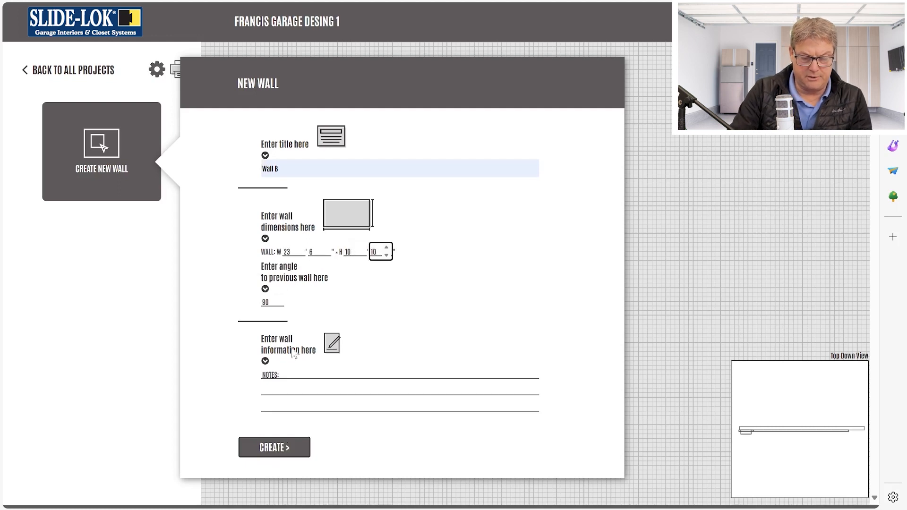
{"action": "left_click", "coordinate": [281, 453]}
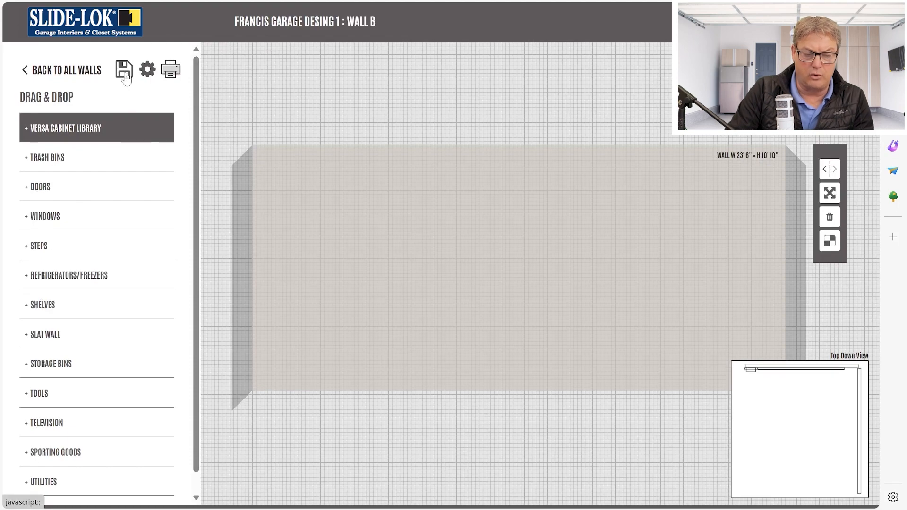
Add the 6-foot by 7-inch step at Wall B's base and size it 23 feet 6 inches wide, 8 inches high and 4 inches deep.
{"action": "left_click", "coordinate": [39, 252]}
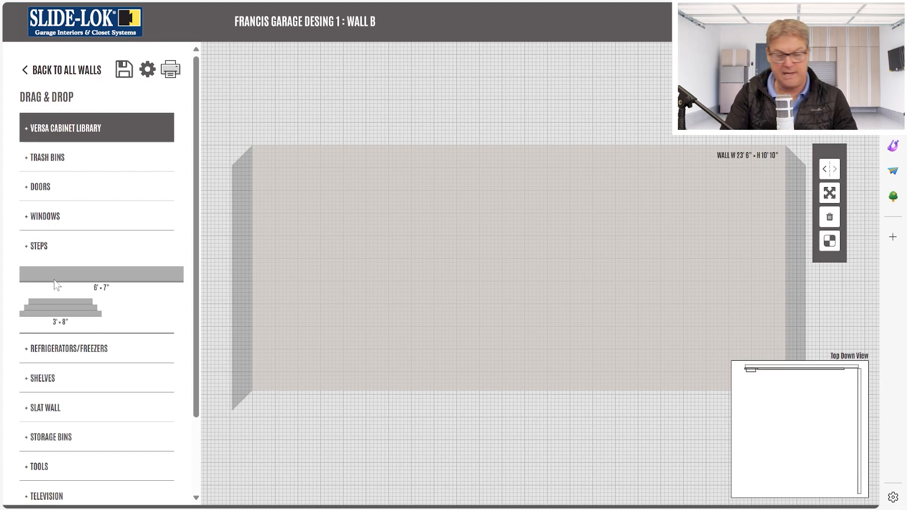
{"action": "left_click_drag", "start_coordinate": [59, 275], "coordinate": [321, 385]}
{"action": "left_click", "coordinate": [830, 193]}
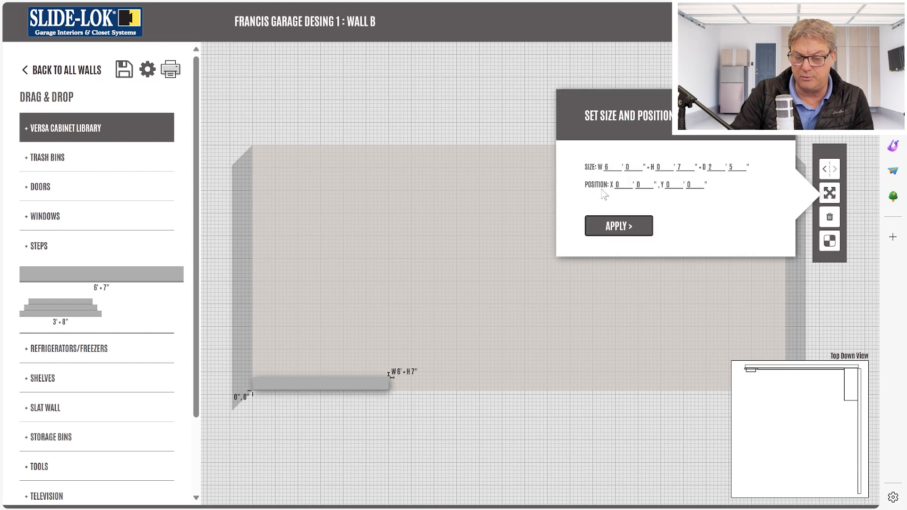
{"action": "left_click", "coordinate": [629, 190]}
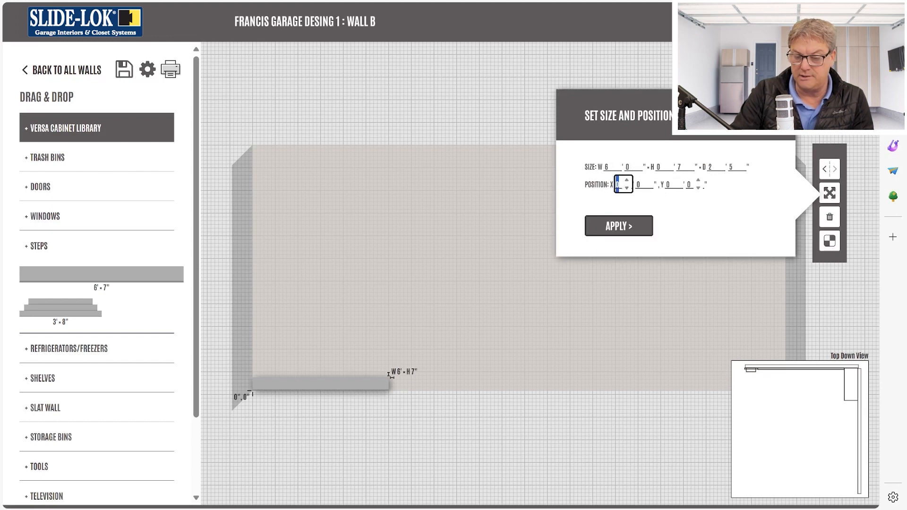
{"action": "left_click", "coordinate": [616, 164]}
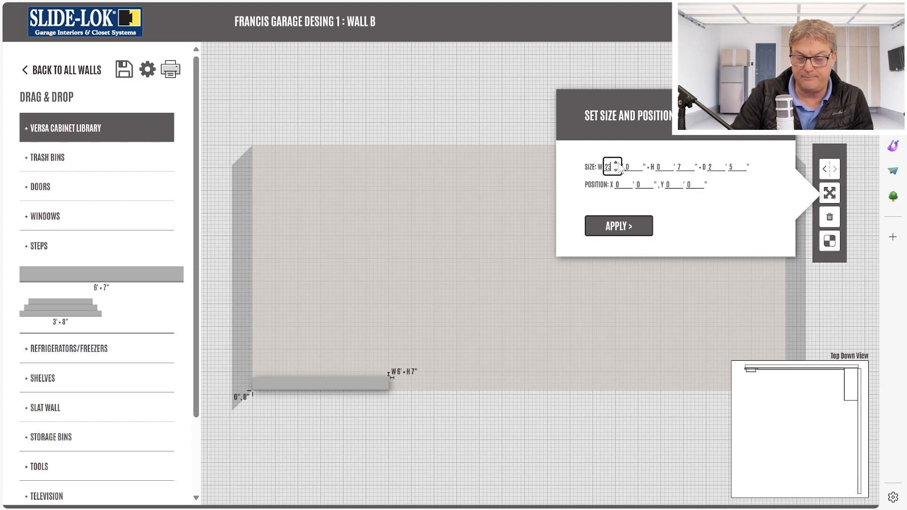
{"action": "left_click", "coordinate": [640, 163]}
{"action": "left_click", "coordinate": [640, 164]}
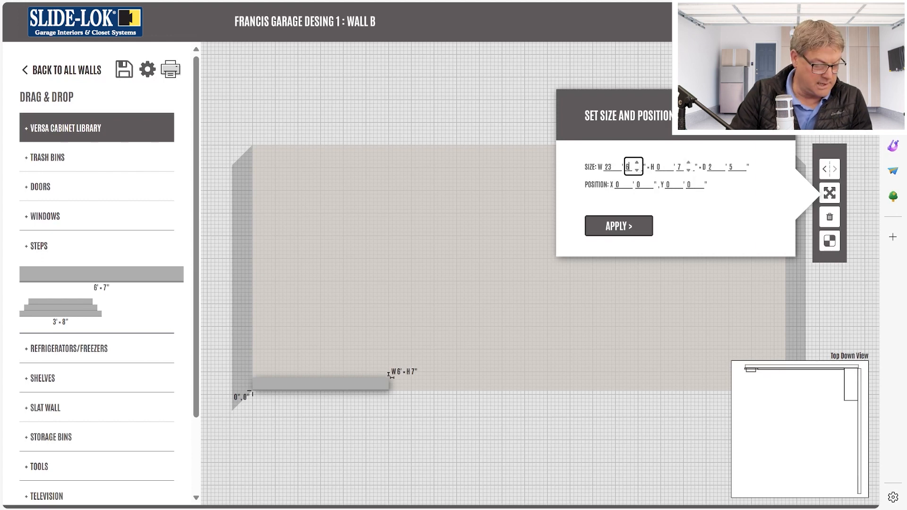
{"action": "left_click", "coordinate": [688, 162]}
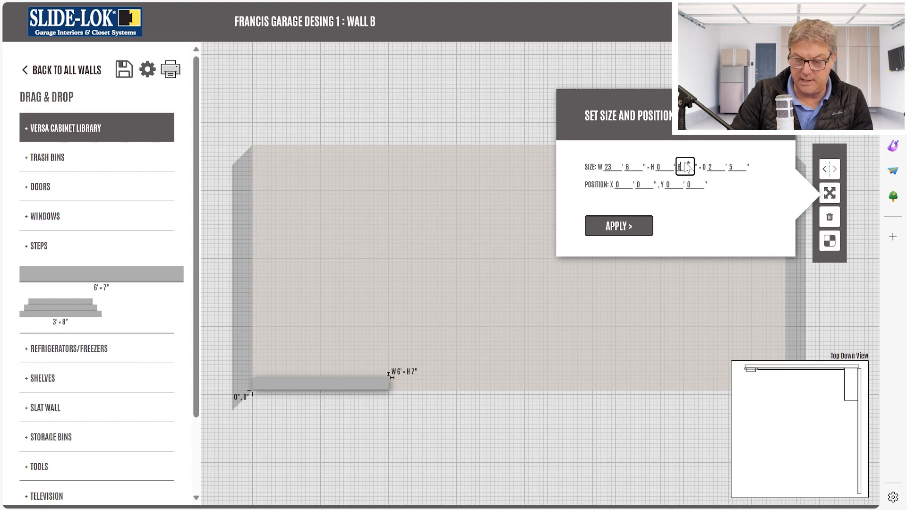
{"action": "double_click", "coordinate": [720, 175]}
{"action": "left_click", "coordinate": [738, 170]}
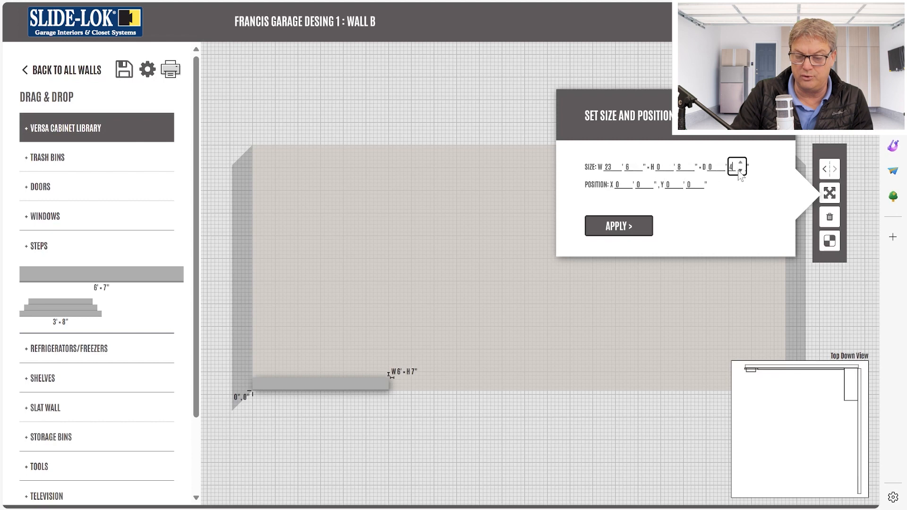
{"action": "left_click", "coordinate": [622, 229]}
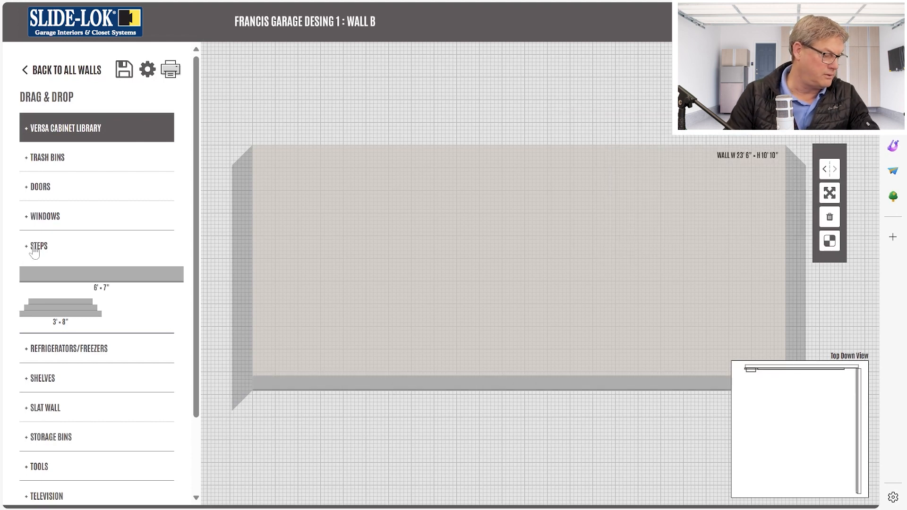
Place a 3-inch by 5-inch outlet from the utilities near the middle of Wall B, at about X 11 feet, Y 4 feet 8 inches.
{"action": "scroll", "coordinate": [88, 392], "scroll_direction": "down", "scroll_amount": 1}
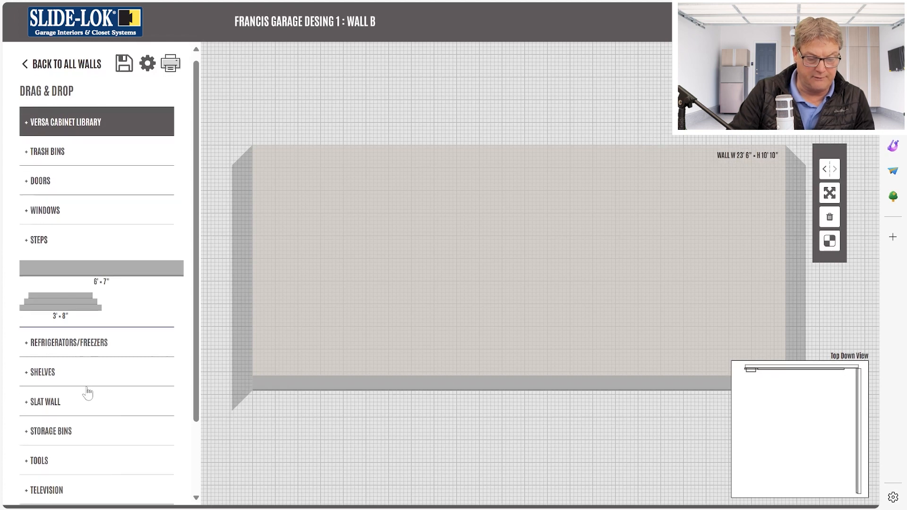
{"action": "scroll", "coordinate": [83, 385], "scroll_direction": "down", "scroll_amount": 3}
{"action": "left_click", "coordinate": [54, 462]}
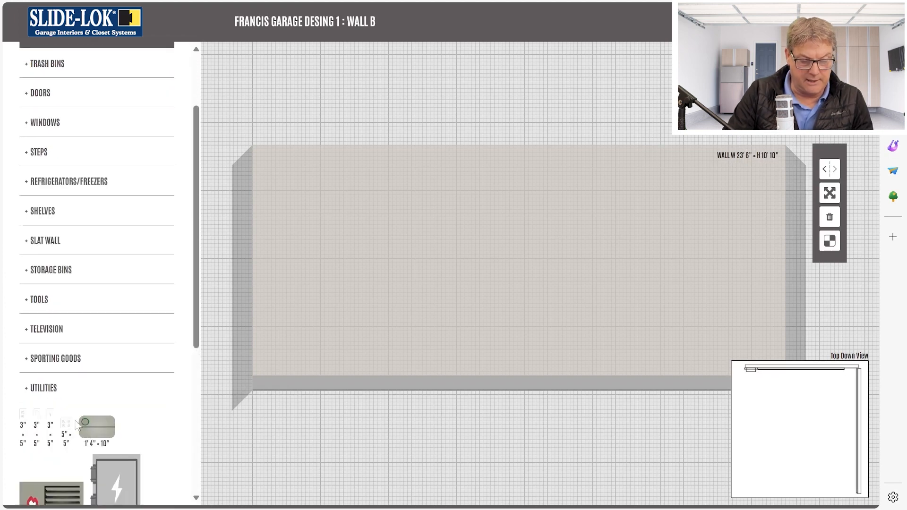
{"action": "left_click_drag", "start_coordinate": [22, 422], "coordinate": [512, 281]}
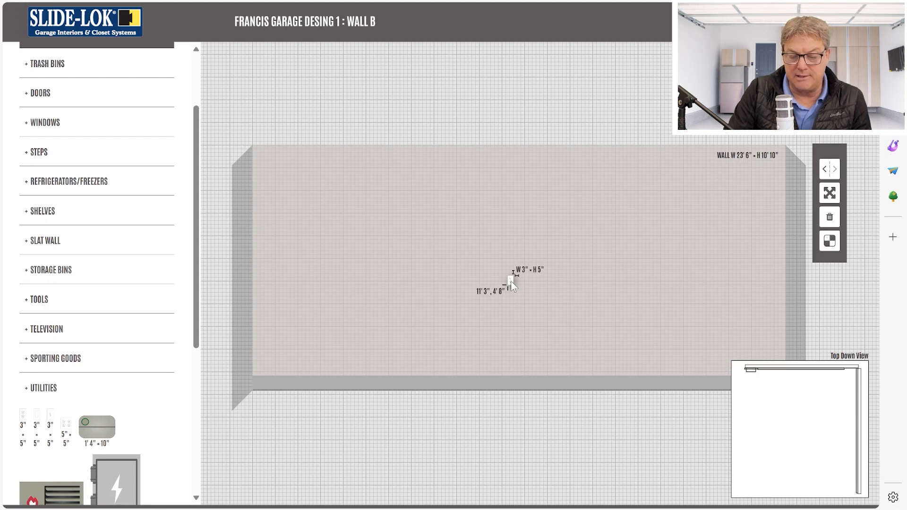
{"action": "left_click_drag", "start_coordinate": [511, 280], "coordinate": [506, 282]}
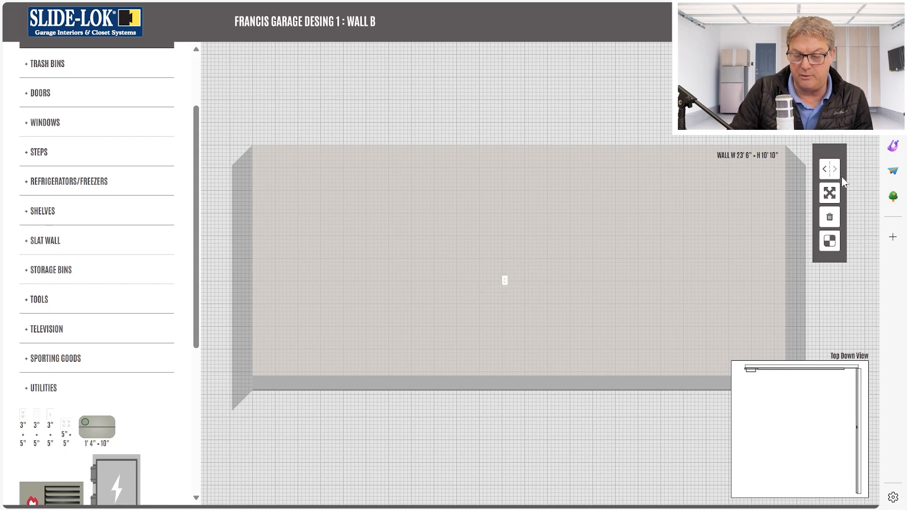
Set the outlet's position to X 9 feet 10 inches and Y 3 feet 7 inches, and apply the changes.
{"action": "left_click", "coordinate": [829, 194]}
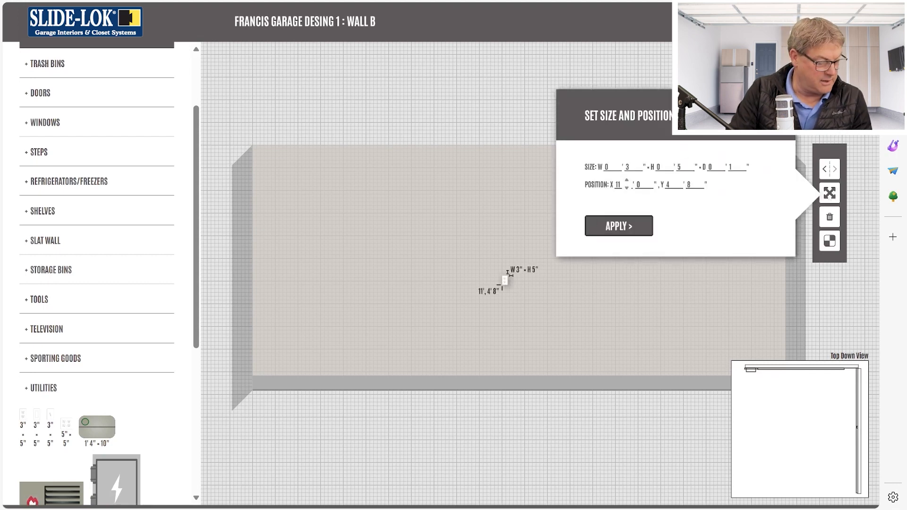
{"action": "left_click", "coordinate": [626, 187]}
{"action": "left_click", "coordinate": [626, 188]}
{"action": "key", "text": "Tab"}
{"action": "type", "text": "4"}
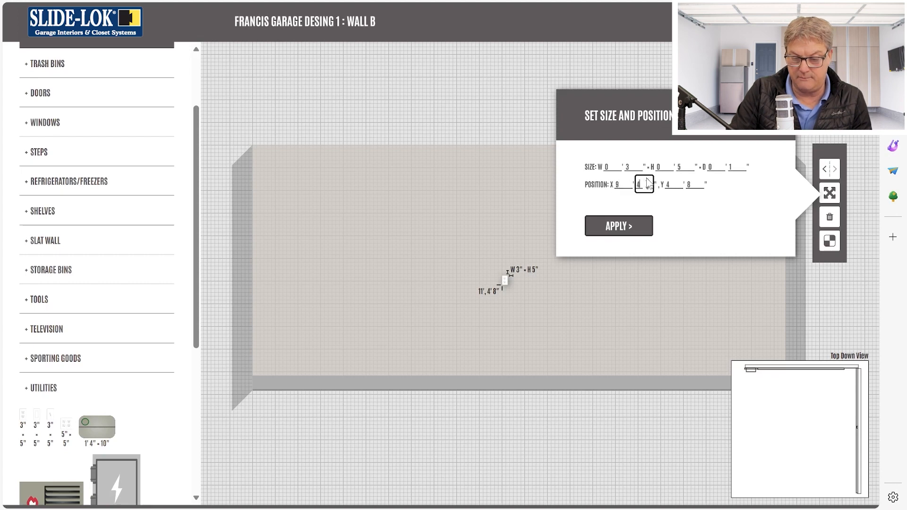
{"action": "left_click", "coordinate": [647, 181]}
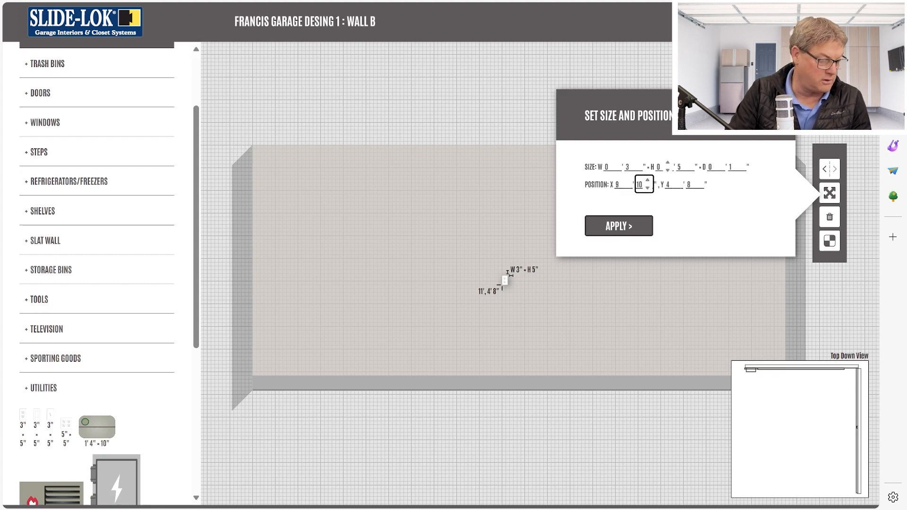
{"action": "left_click", "coordinate": [677, 188]}
{"action": "left_click", "coordinate": [698, 187]}
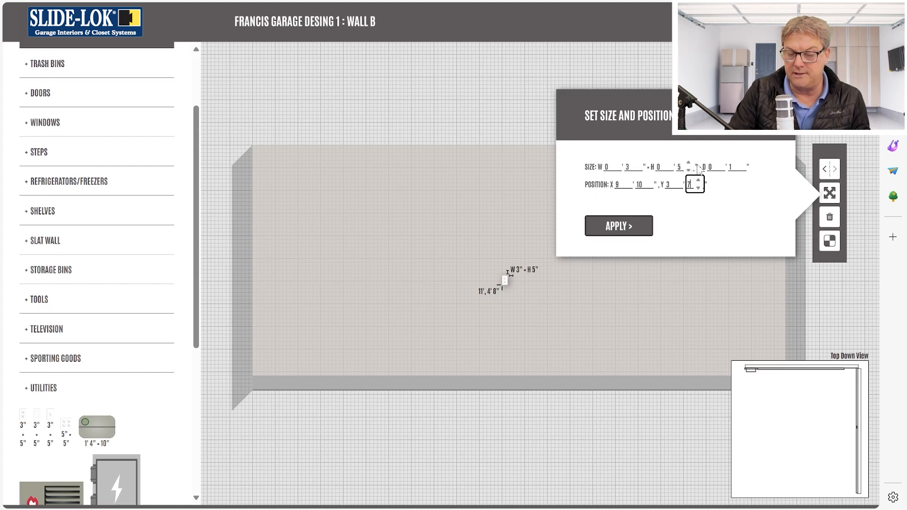
{"action": "left_click", "coordinate": [631, 233]}
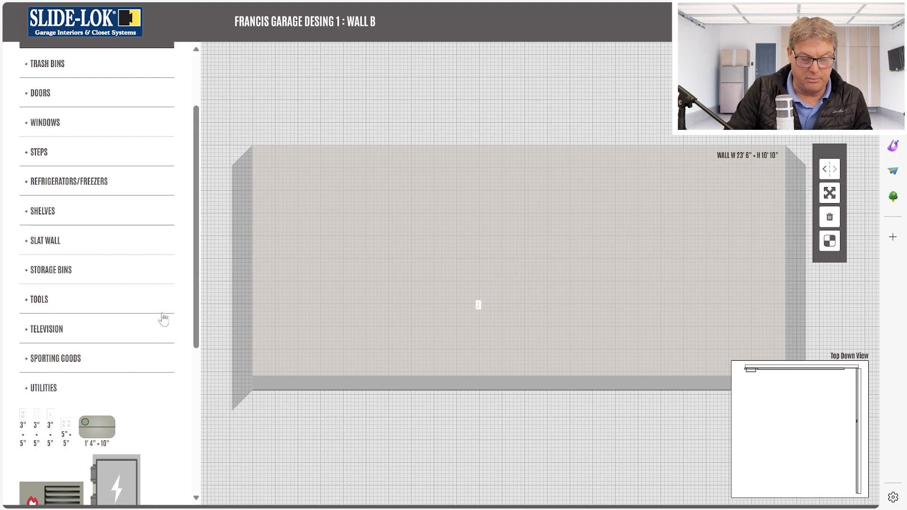
Place the blank 2-foot-6-inch square on Wall B at about X 2 feet, Y 1 foot.
{"action": "left_click_drag", "start_coordinate": [198, 270], "coordinate": [209, 435]}
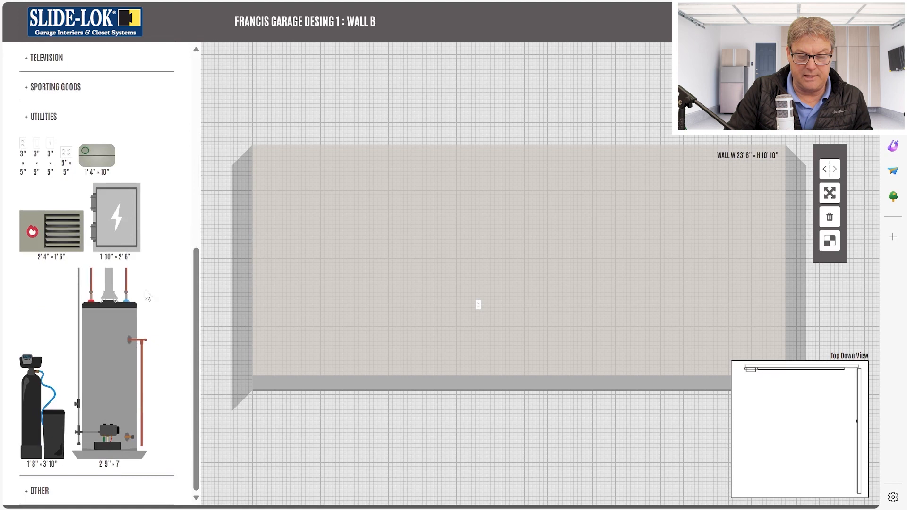
{"action": "left_click", "coordinate": [39, 494]}
{"action": "left_click_drag", "start_coordinate": [55, 478], "coordinate": [318, 344]}
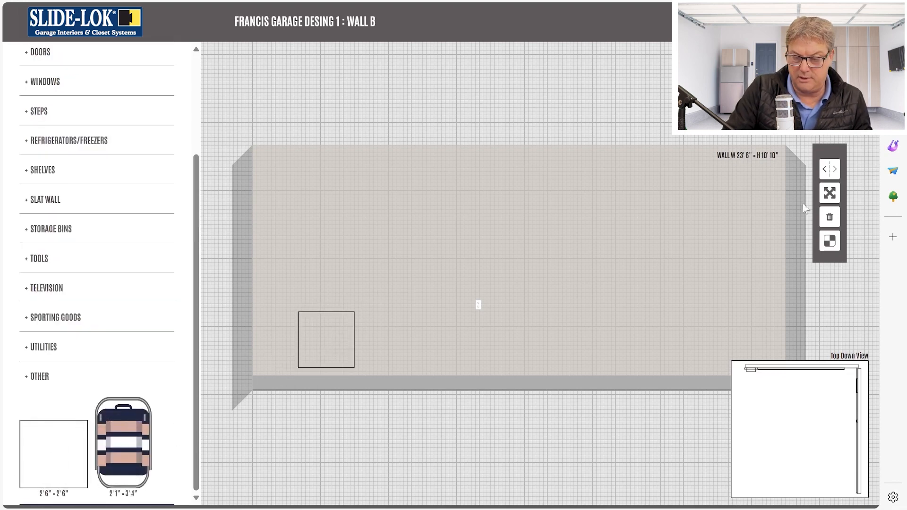
Set the blank square's position on Wall B to X 1 foot 6 inches and Y 3 feet, and apply it.
{"action": "left_click", "coordinate": [829, 193]}
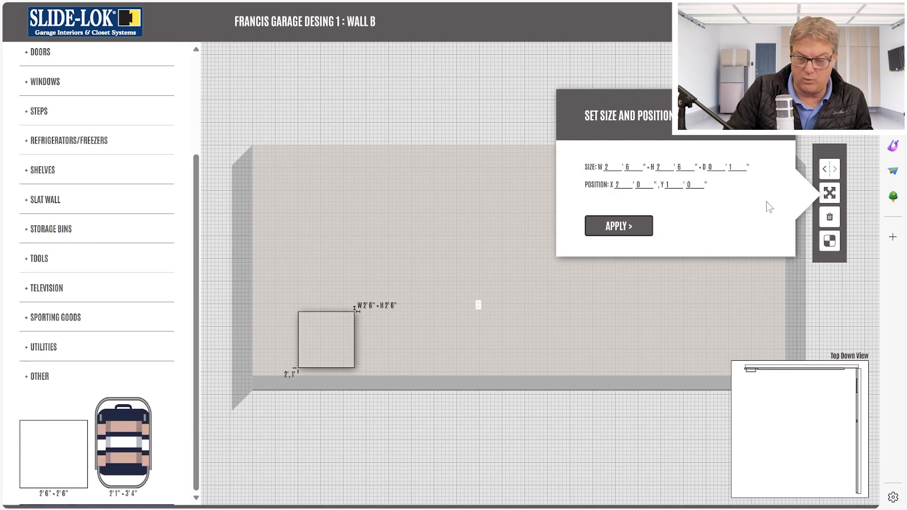
{"action": "left_click", "coordinate": [624, 189]}
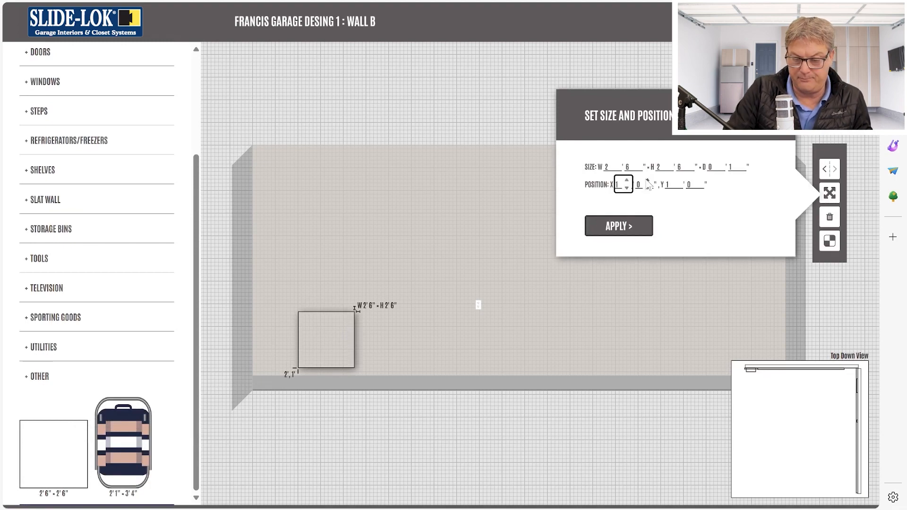
{"action": "left_click", "coordinate": [646, 180]}
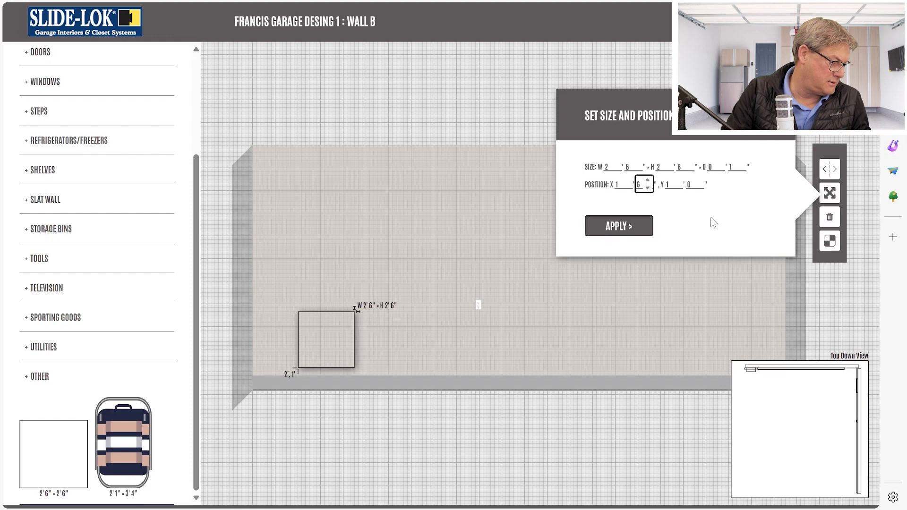
{"action": "left_click", "coordinate": [677, 181]}
{"action": "left_click", "coordinate": [678, 181]}
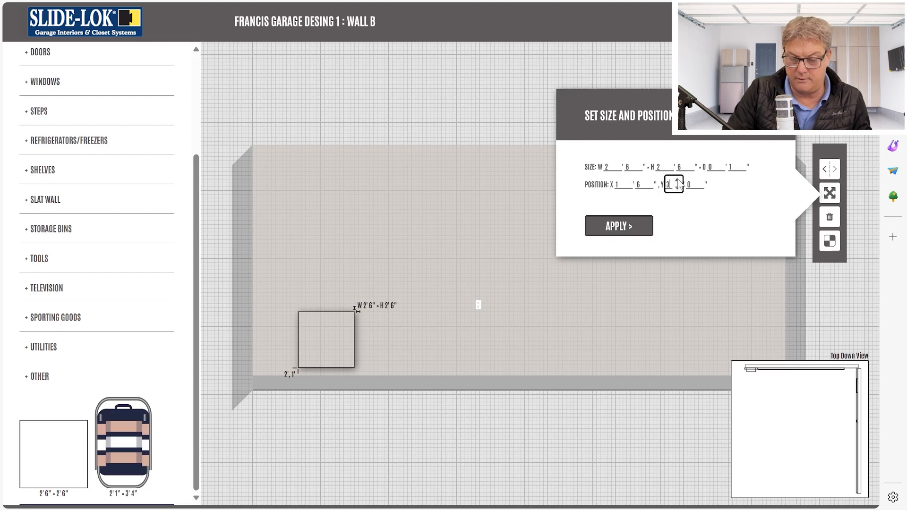
{"action": "left_click", "coordinate": [638, 230]}
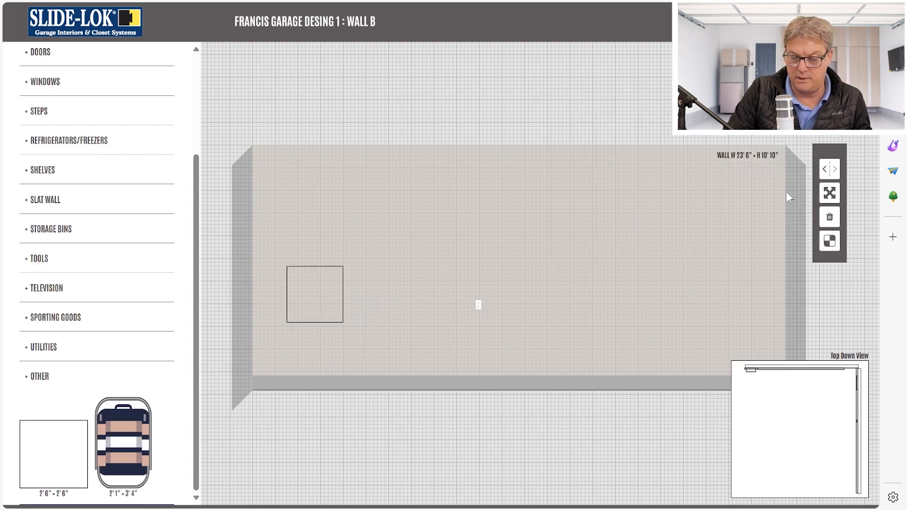
Resize the blank square to 6 inches wide and 6 inches high, and apply the change.
{"action": "left_click", "coordinate": [828, 194]}
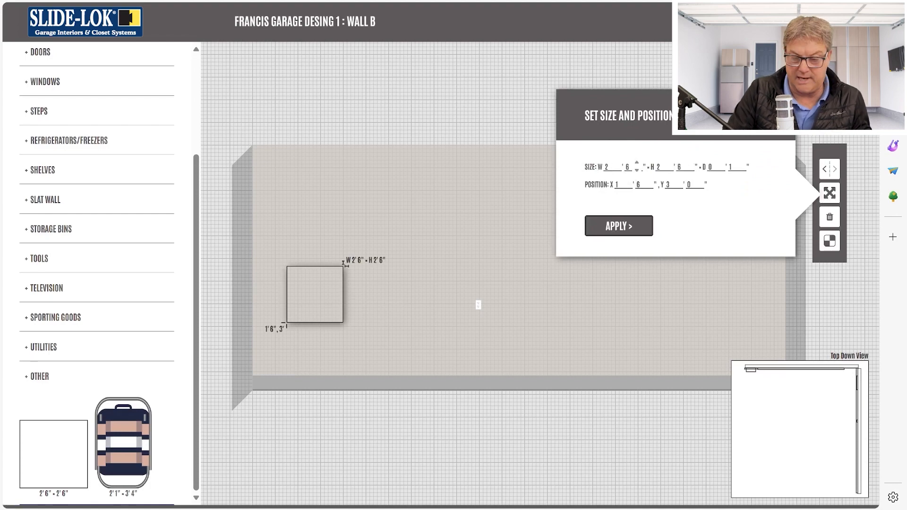
{"action": "double_click", "coordinate": [614, 171]}
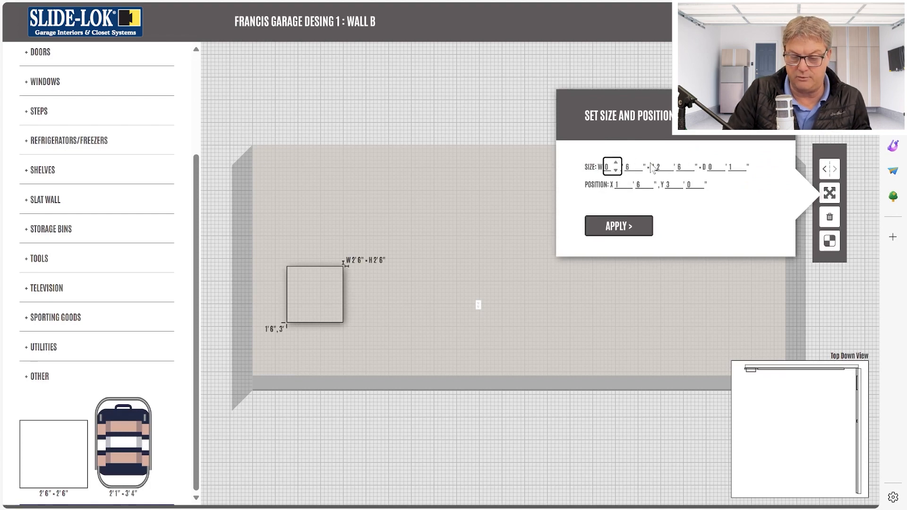
{"action": "double_click", "coordinate": [667, 171]}
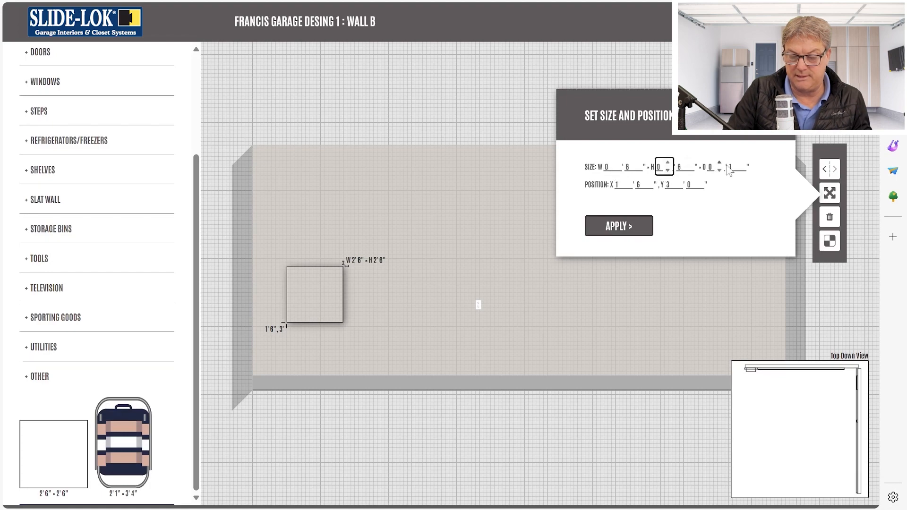
{"action": "left_click", "coordinate": [640, 227]}
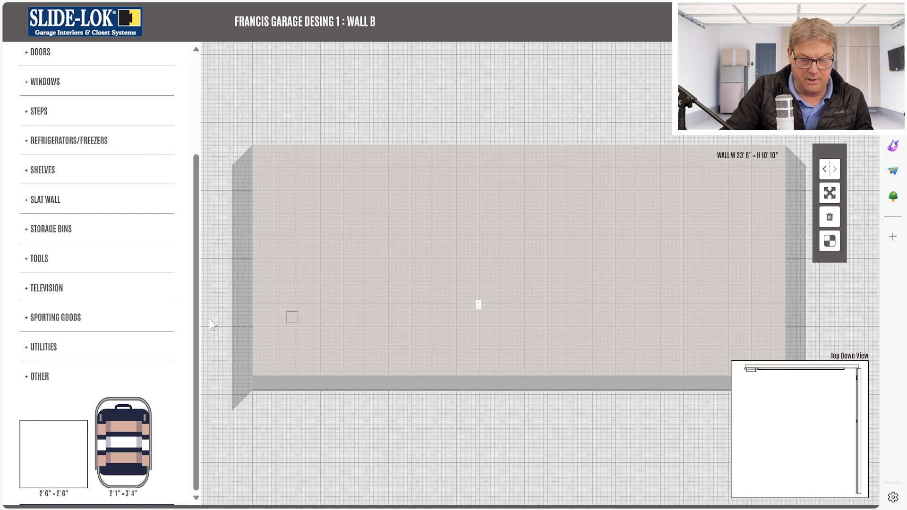
Place the dark 4-foot by 2-inch shelf on Wall B at about X 2 feet, Y 6 feet 8 inches.
{"action": "left_click_drag", "start_coordinate": [195, 341], "coordinate": [195, 161]}
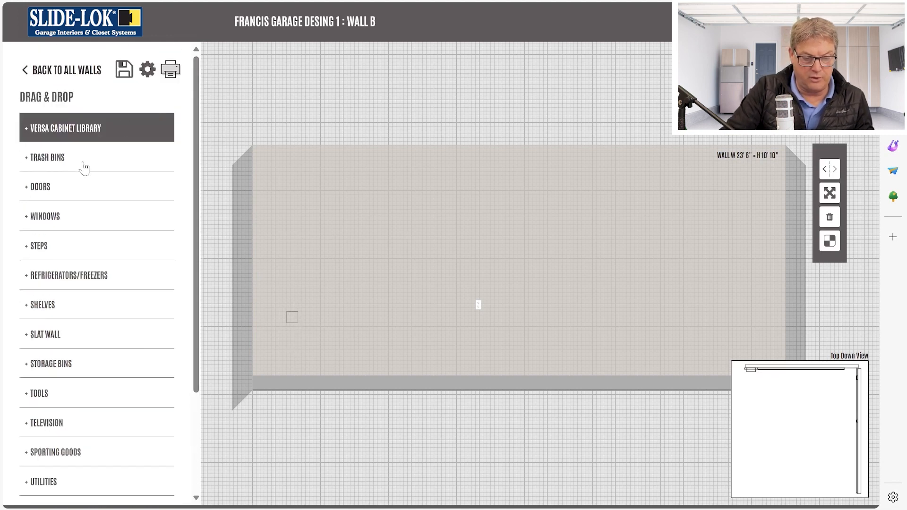
{"action": "left_click", "coordinate": [43, 307]}
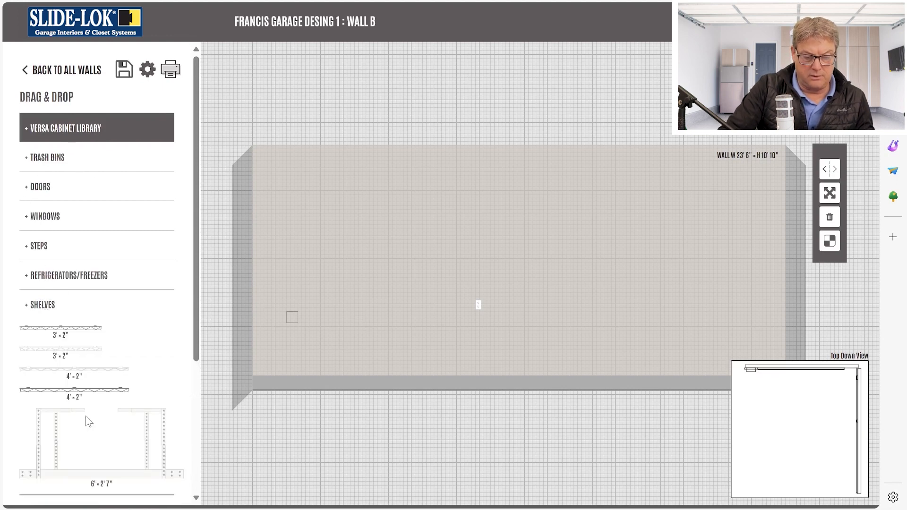
{"action": "left_click_drag", "start_coordinate": [79, 390], "coordinate": [79, 389]}
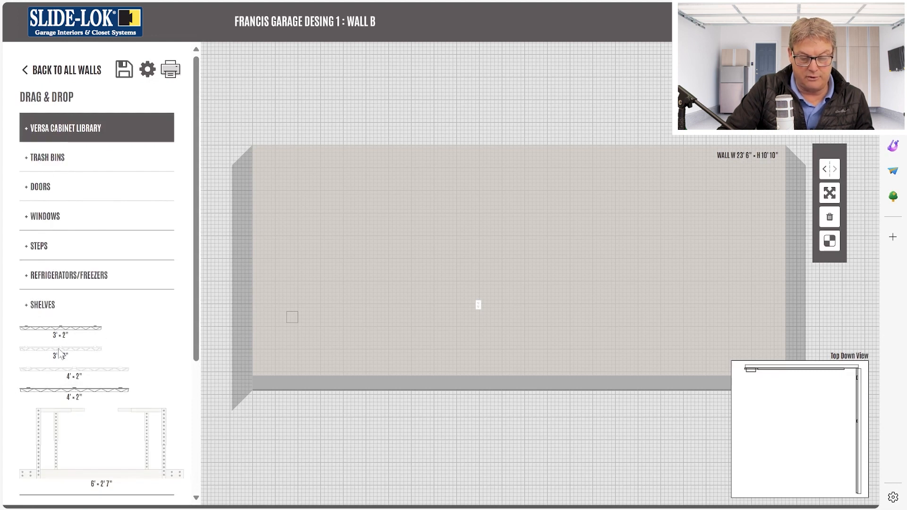
{"action": "left_click_drag", "start_coordinate": [75, 392], "coordinate": [343, 237]}
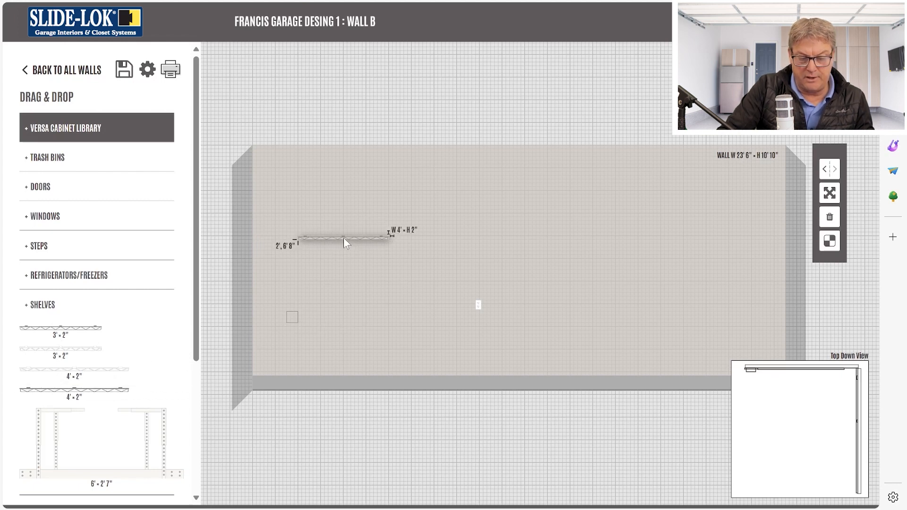
{"action": "left_click_drag", "start_coordinate": [344, 237], "coordinate": [344, 237]}
Try to set the new shelf's Y position to 6 feet 10 inches.
{"action": "left_click", "coordinate": [829, 193]}
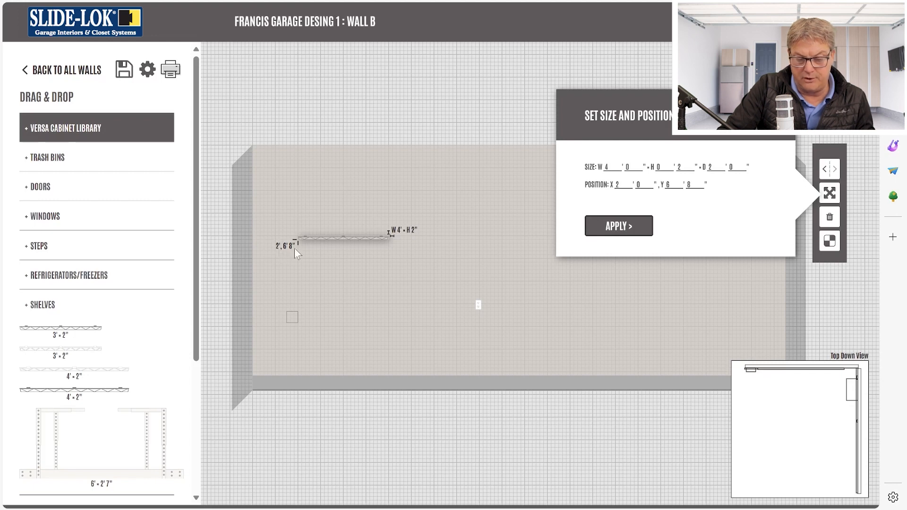
{"action": "left_click", "coordinate": [698, 180]}
{"action": "left_click", "coordinate": [698, 181]}
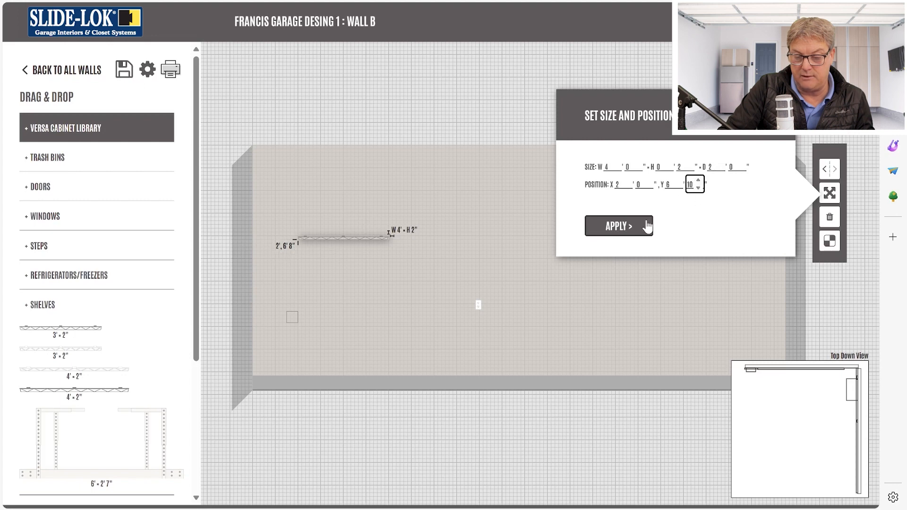
{"action": "left_click", "coordinate": [646, 226]}
{"action": "left_click", "coordinate": [829, 193]}
{"action": "left_click", "coordinate": [604, 236]}
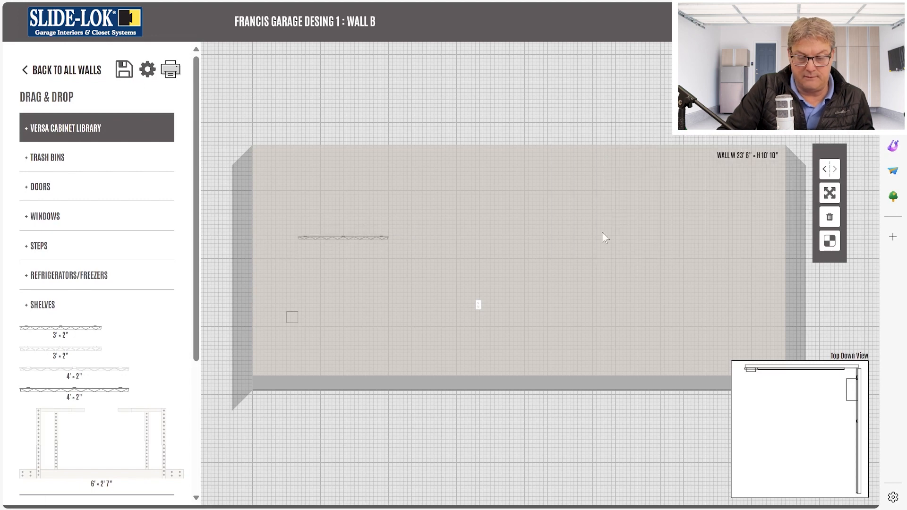
Place three more dark 4-foot by 2-inch shelves end to end, continuing the row to the right of the first shelf.
{"action": "left_click_drag", "start_coordinate": [75, 389], "coordinate": [435, 238]}
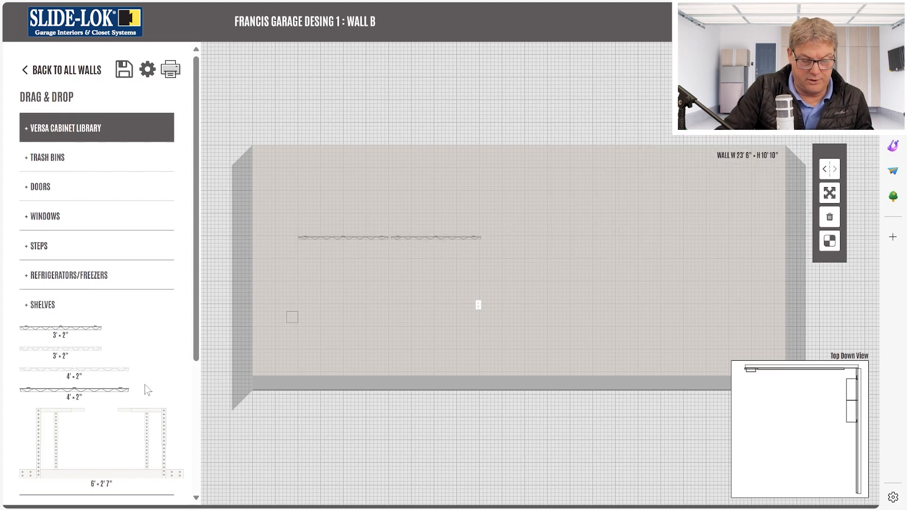
{"action": "left_click_drag", "start_coordinate": [114, 386], "coordinate": [526, 237]}
{"action": "left_click_drag", "start_coordinate": [91, 393], "coordinate": [618, 238]}
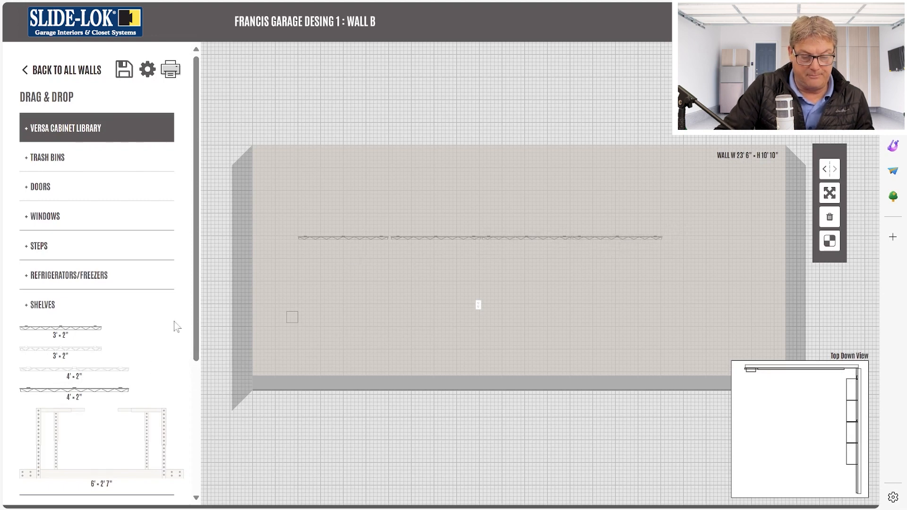
Place two blue 2-foot by 1-foot-5-inch storage bins side by side on the first shelf.
{"action": "left_click_drag", "start_coordinate": [196, 198], "coordinate": [202, 324]}
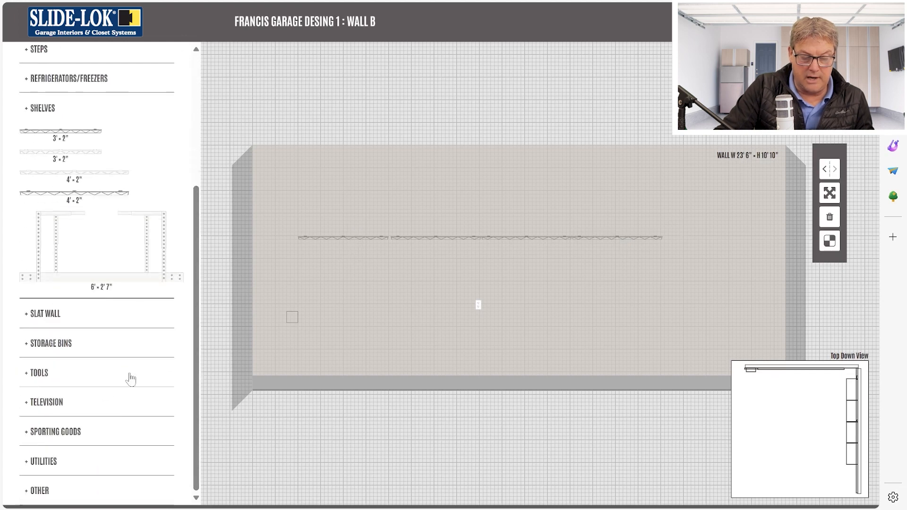
{"action": "left_click", "coordinate": [55, 344]}
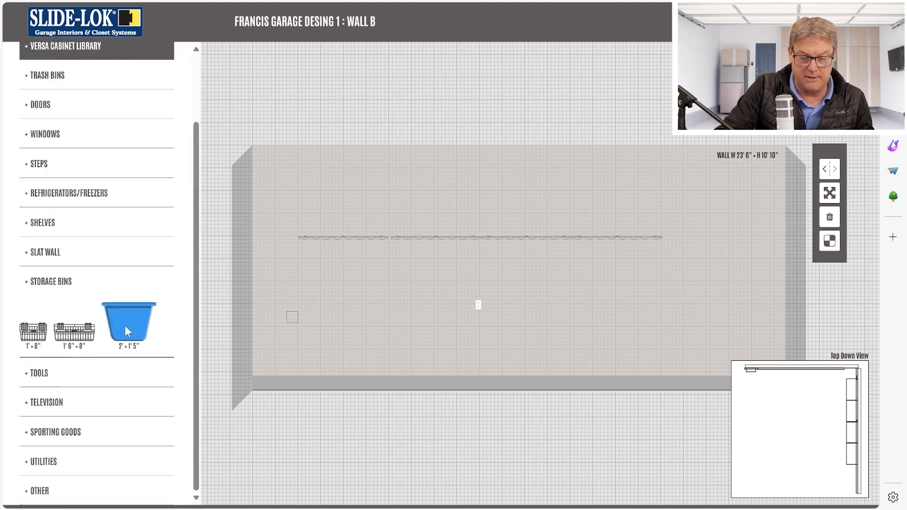
{"action": "left_click_drag", "start_coordinate": [125, 324], "coordinate": [364, 217]}
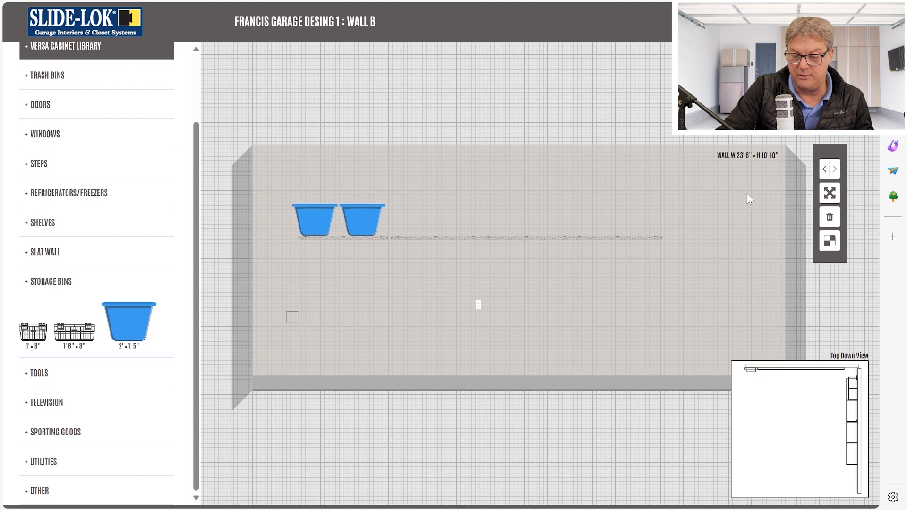
Set the second storage bin's width and depth to 1 foot 6 inches each, and apply the size.
{"action": "left_click", "coordinate": [830, 192]}
{"action": "left_click", "coordinate": [615, 170]}
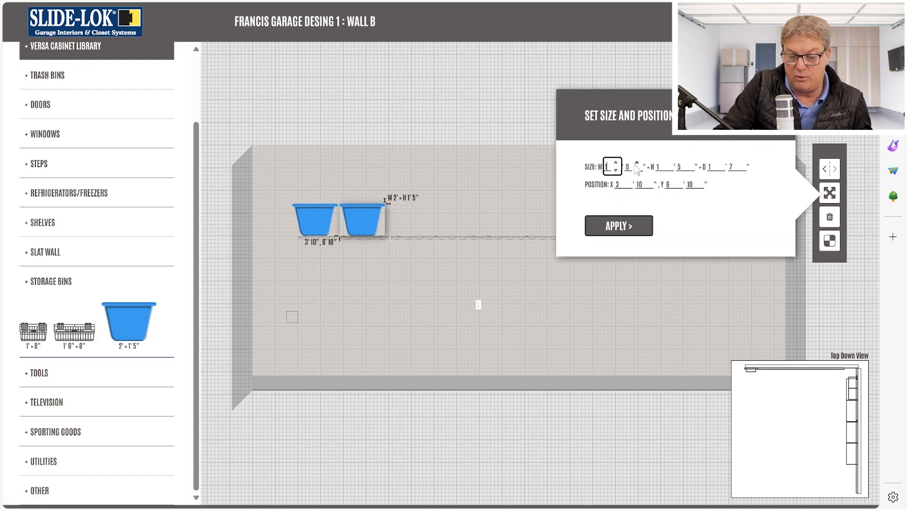
{"action": "left_click", "coordinate": [637, 163]}
{"action": "left_click", "coordinate": [739, 170]}
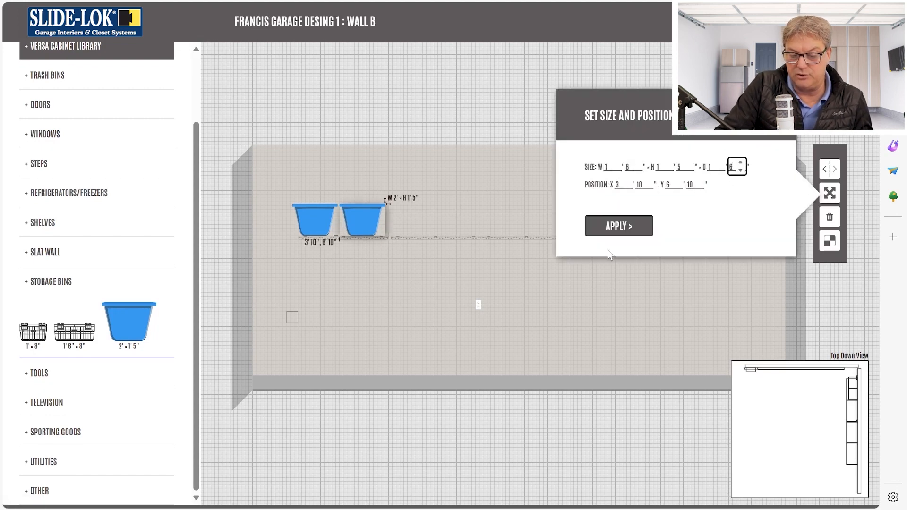
{"action": "left_click", "coordinate": [613, 231]}
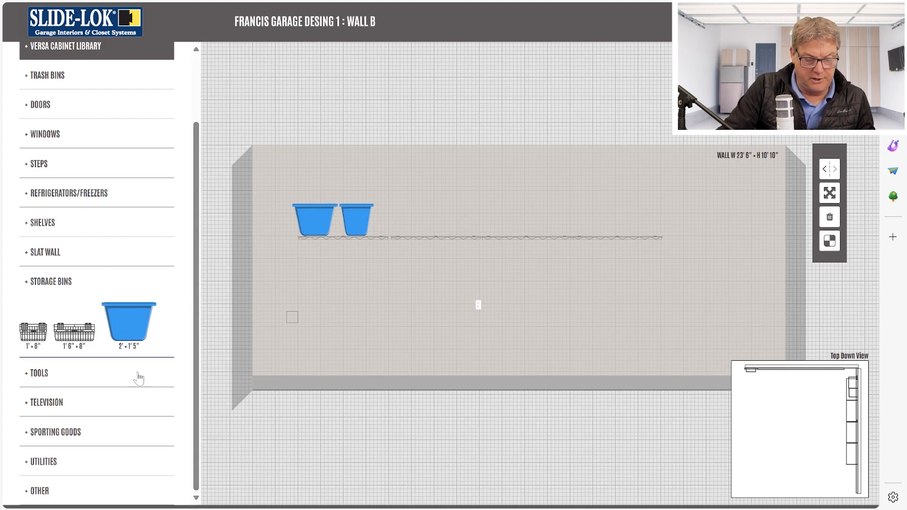
Place two overlapping upright bicycles from the sporting goods below the shelves, at about X 3 feet 3 inches and 4 feet 3 inches, Y 11 inches.
{"action": "scroll", "coordinate": [85, 338], "scroll_direction": "up", "scroll_amount": 2}
{"action": "scroll", "coordinate": [75, 415], "scroll_direction": "down", "scroll_amount": 2}
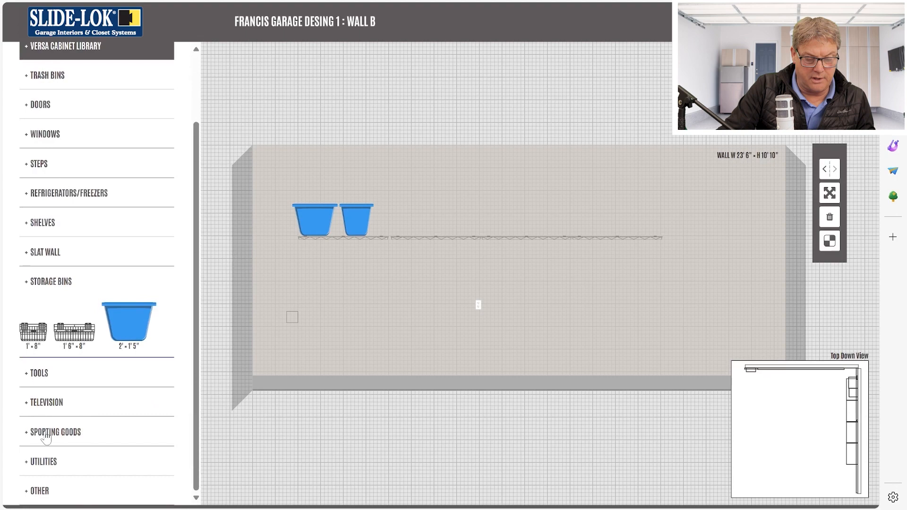
{"action": "left_click", "coordinate": [54, 431]}
{"action": "left_click_drag", "start_coordinate": [195, 306], "coordinate": [194, 415]}
{"action": "left_click_drag", "start_coordinate": [94, 328], "coordinate": [357, 323]}
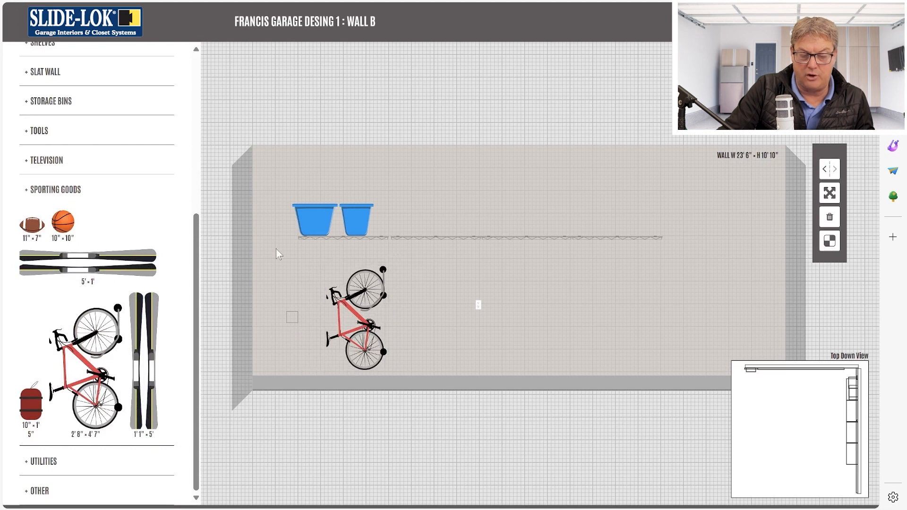
{"action": "left_click_drag", "start_coordinate": [97, 331], "coordinate": [382, 325]}
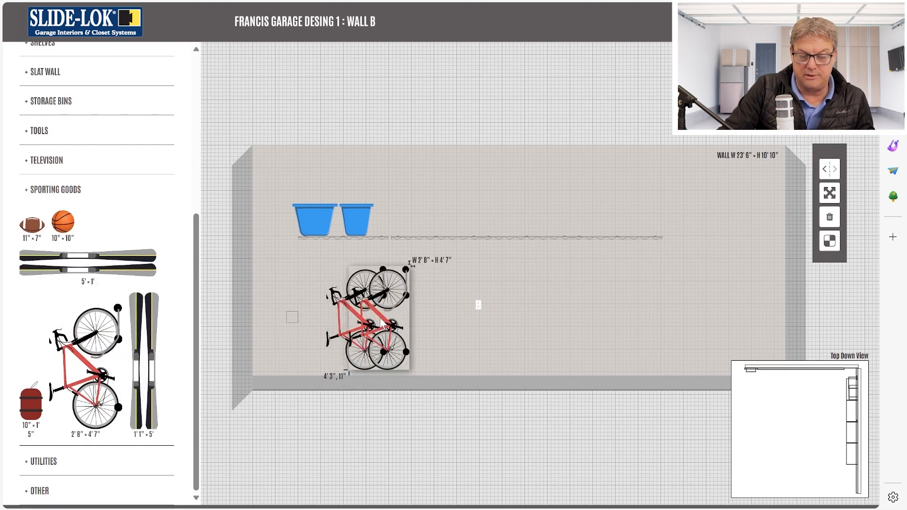
{"action": "left_click_drag", "start_coordinate": [382, 323], "coordinate": [382, 322]}
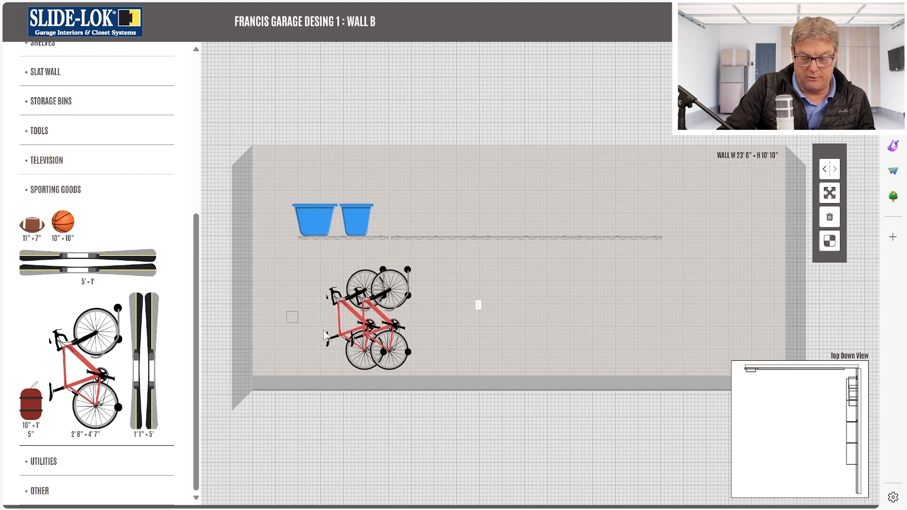
Set the first bicycle's position to X 4 feet 3 inches and Y 6 inches, and apply it.
{"action": "left_click", "coordinate": [829, 193]}
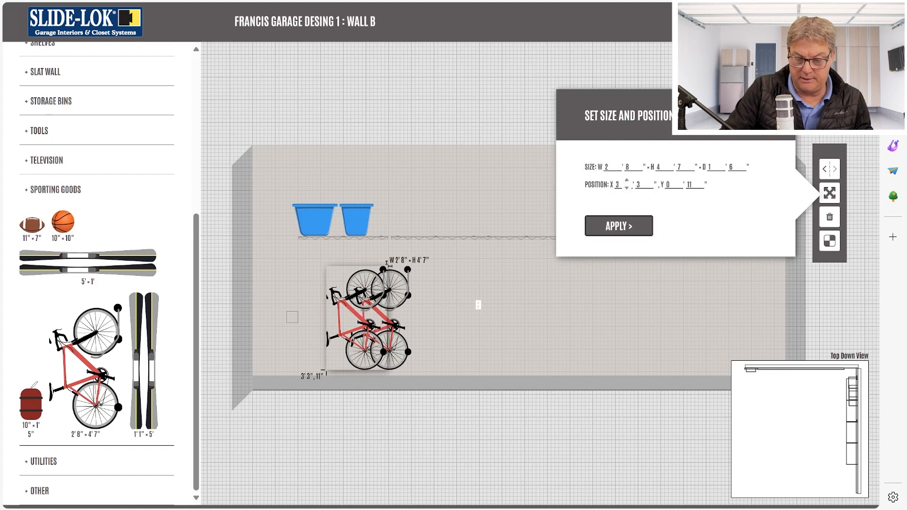
{"action": "left_click", "coordinate": [627, 181]}
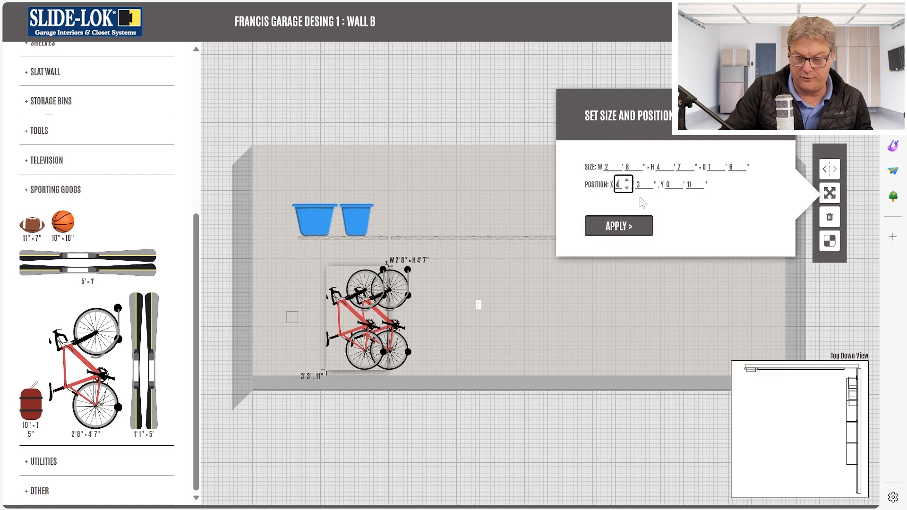
{"action": "double_click", "coordinate": [702, 190]}
{"action": "left_click", "coordinate": [698, 188]}
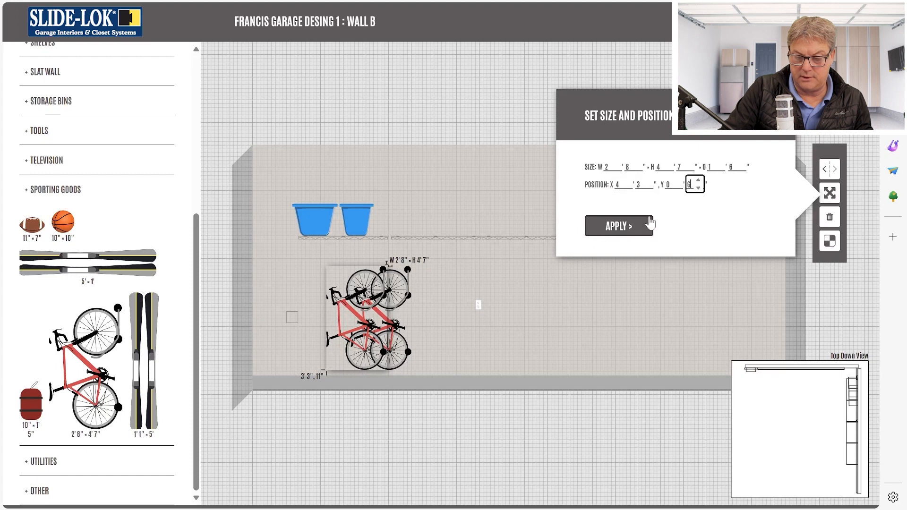
{"action": "left_click", "coordinate": [636, 227]}
Reposition the two bicycles so they overlap slightly just left of the outlet, at about Y 10 inches.
{"action": "mouse_move", "coordinate": [404, 271]}
{"action": "left_mouse_down"}
{"action": "mouse_move", "coordinate": [381, 274]}
{"action": "mouse_move", "coordinate": [440, 273]}
{"action": "mouse_move", "coordinate": [412, 275]}
{"action": "left_mouse_up"}
{"action": "left_click", "coordinate": [830, 193]}
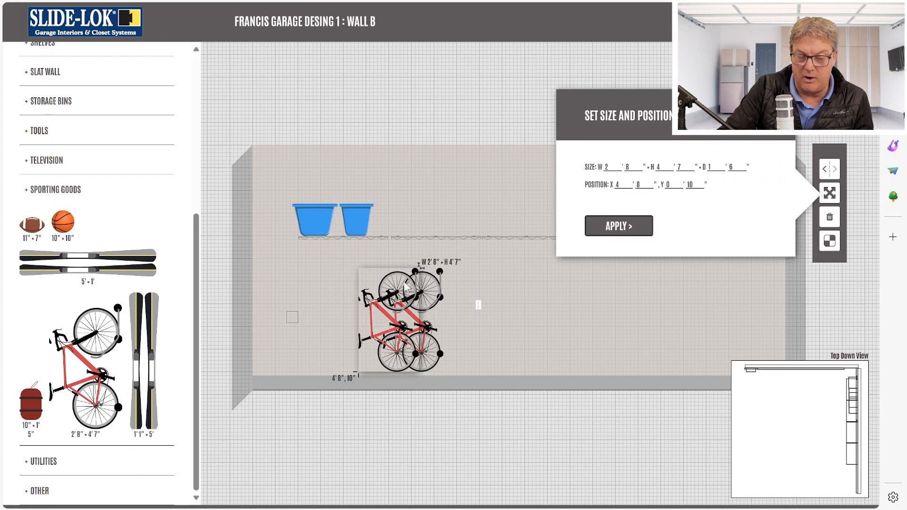
{"action": "left_click", "coordinate": [358, 279]}
{"action": "left_click_drag", "start_coordinate": [366, 278], "coordinate": [357, 277]}
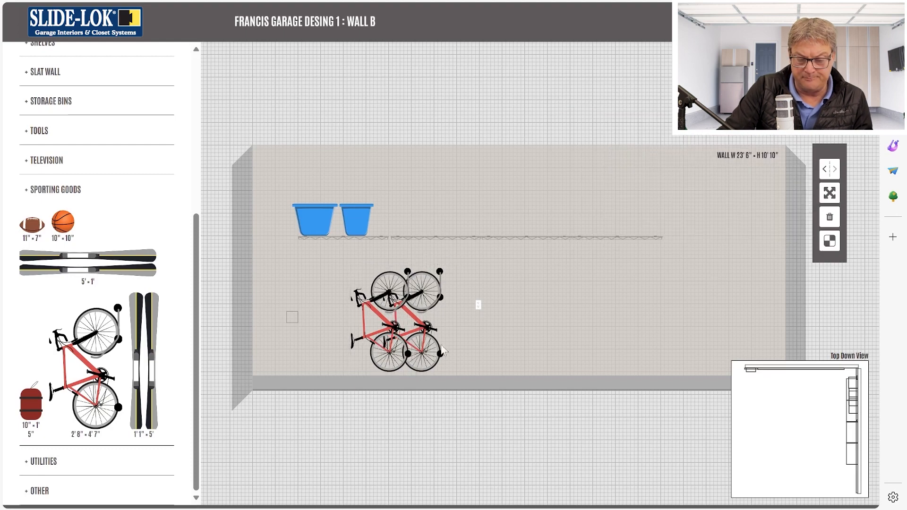
Leave Wall B and return to the overview of all walls.
{"action": "scroll", "coordinate": [199, 224], "scroll_direction": "up", "scroll_amount": 6}
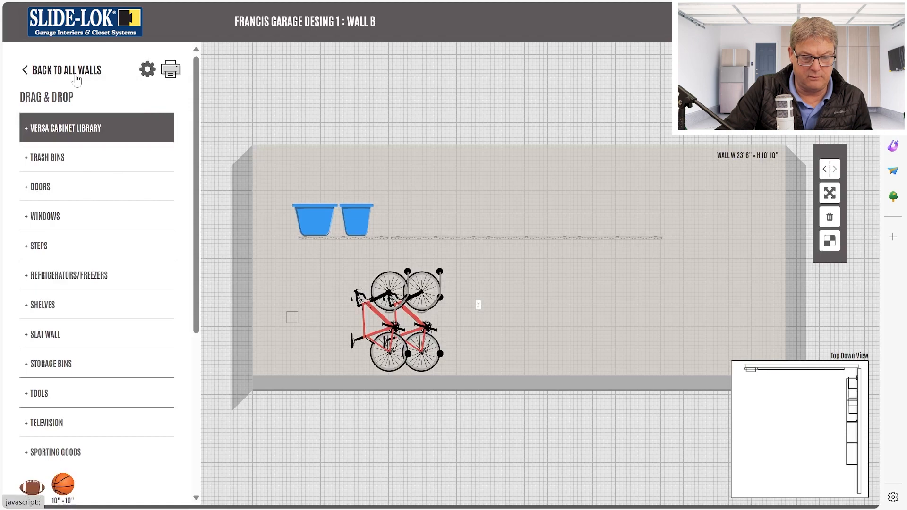
{"action": "left_click", "coordinate": [76, 71]}
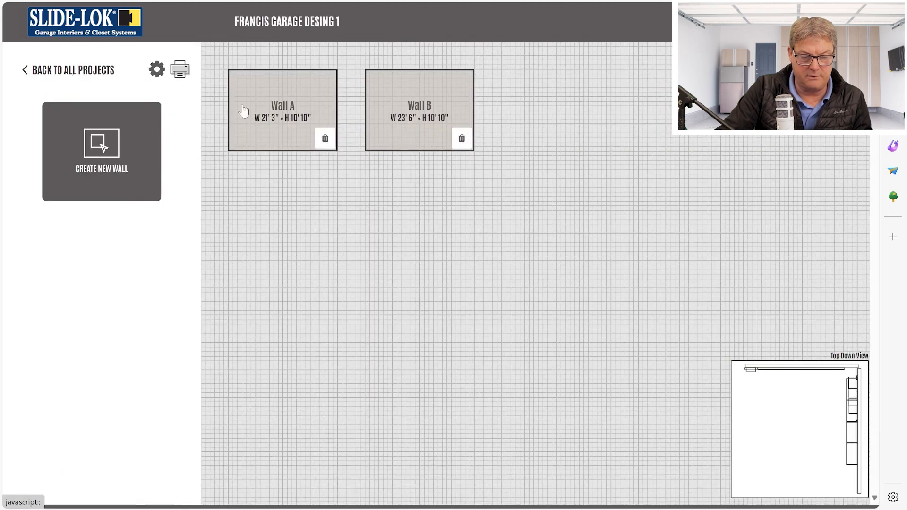
{"action": "left_click", "coordinate": [118, 151]}
{"action": "left_click", "coordinate": [282, 291]}
{"action": "key", "text": "Tab"}
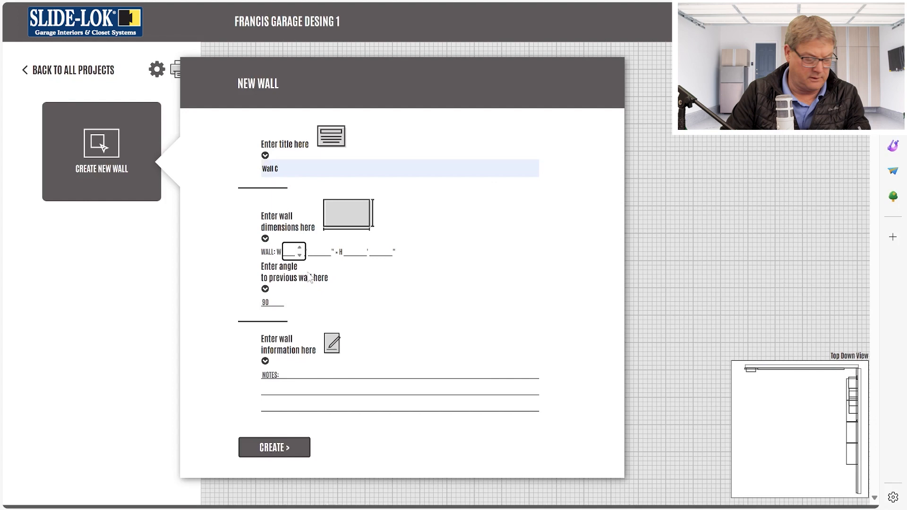
{"action": "type", "text": "21"}
{"action": "key", "text": "Tab"}
{"action": "type", "text": "32"}
{"action": "key", "text": "Tab"}
{"action": "type", "text": "10"}
{"action": "key", "text": "Tab"}
{"action": "type", "text": "10"}
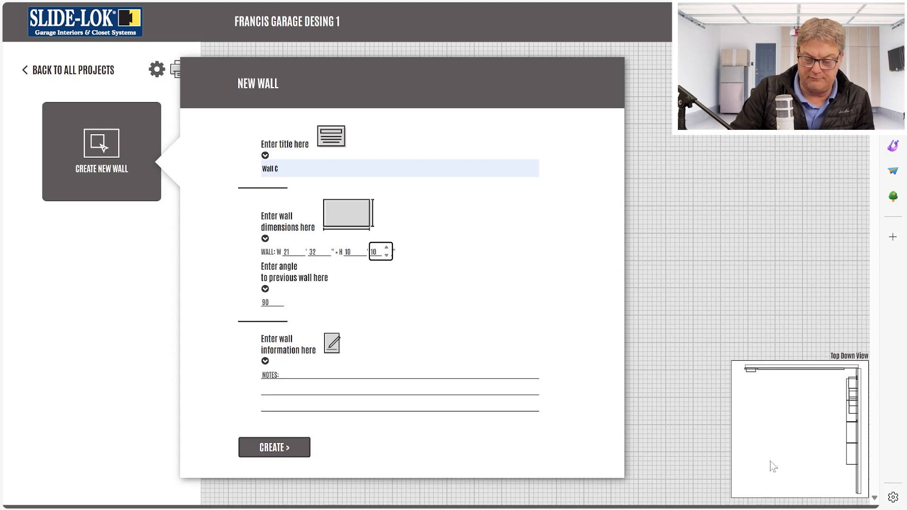
{"action": "left_click", "coordinate": [778, 488]}
Create a new wall titled Wall C, 21 feet 3 inches wide and 10 feet 10 inches high.
{"action": "left_click", "coordinate": [85, 175]}
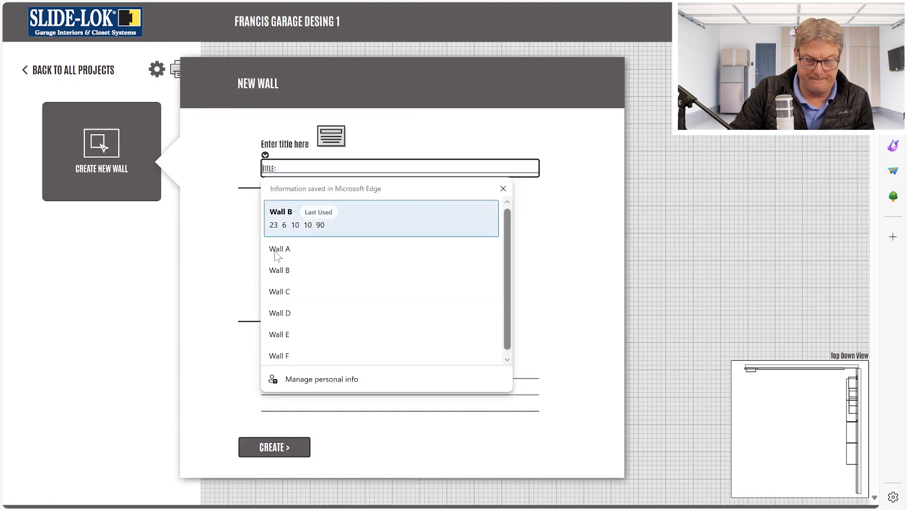
{"action": "key", "text": "Tab"}
{"action": "type", "text": "21"}
{"action": "key", "text": "Tab"}
{"action": "type", "text": "3"}
{"action": "key", "text": "Tab"}
{"action": "type", "text": "10"}
{"action": "key", "text": "Tab"}
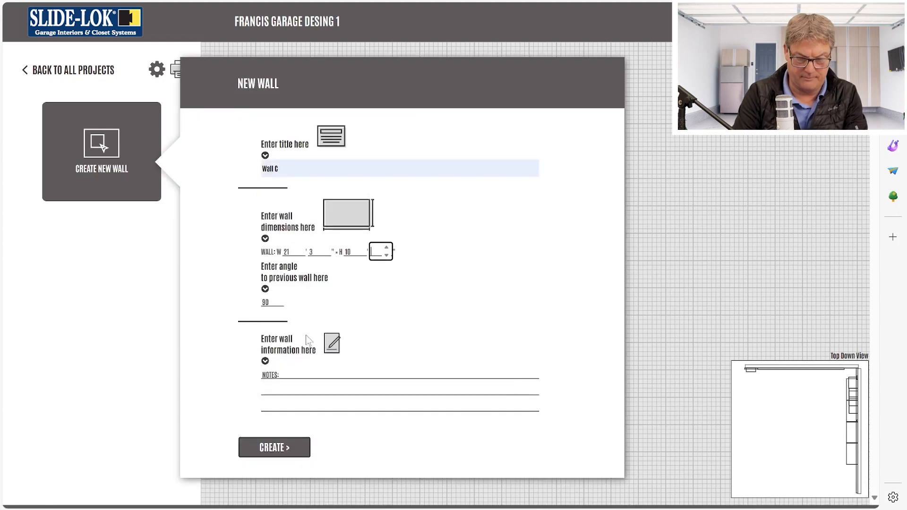
{"action": "type", "text": "10"}
{"action": "key", "text": "Return"}
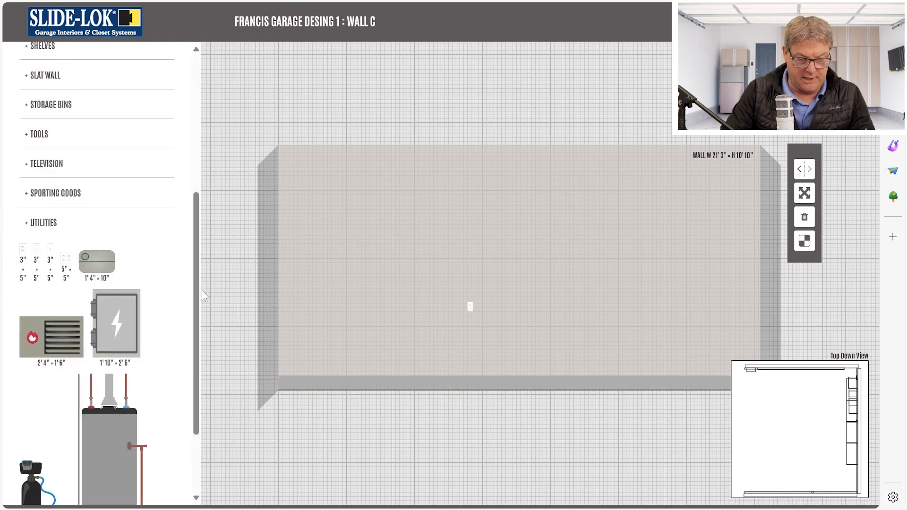
Place a 6-foot by 7-inch step at the base of Wall C, at about X 11 feet 11 inches, Y 0.
{"action": "left_click_drag", "start_coordinate": [196, 290], "coordinate": [196, 188]}
{"action": "scroll", "coordinate": [56, 196], "scroll_direction": "up", "scroll_amount": 2}
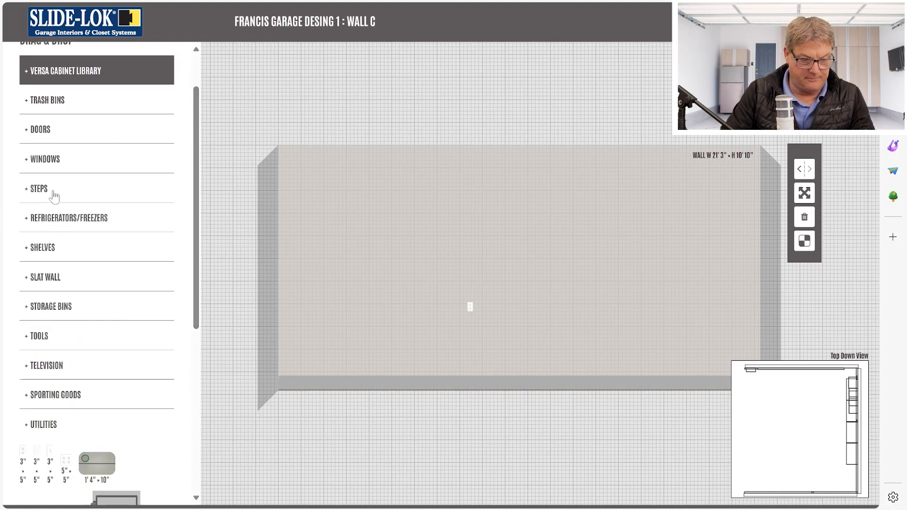
{"action": "left_click", "coordinate": [55, 196]}
{"action": "left_click_drag", "start_coordinate": [86, 211], "coordinate": [623, 382]}
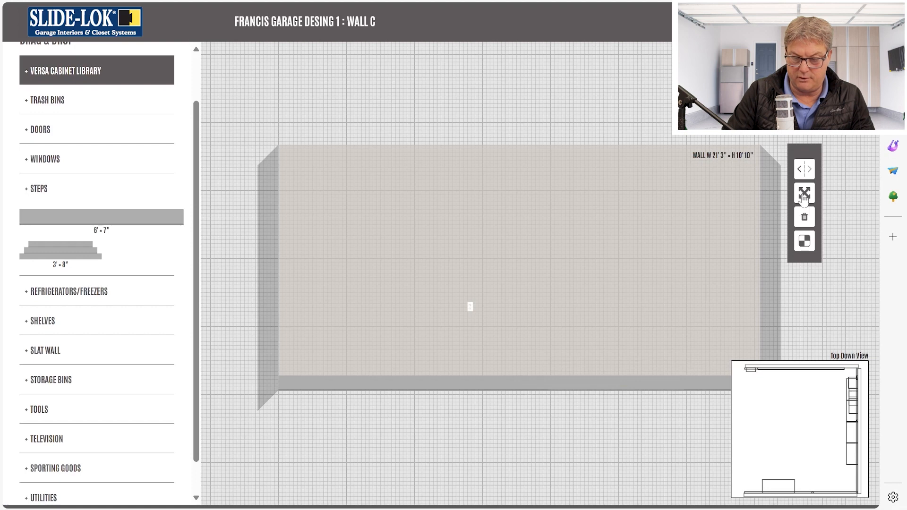
Set the step to 3 feet 4 inches wide, 8 inches high and 1 foot 6 inches deep, at X 14 feet 11 inches.
{"action": "left_click", "coordinate": [804, 194]}
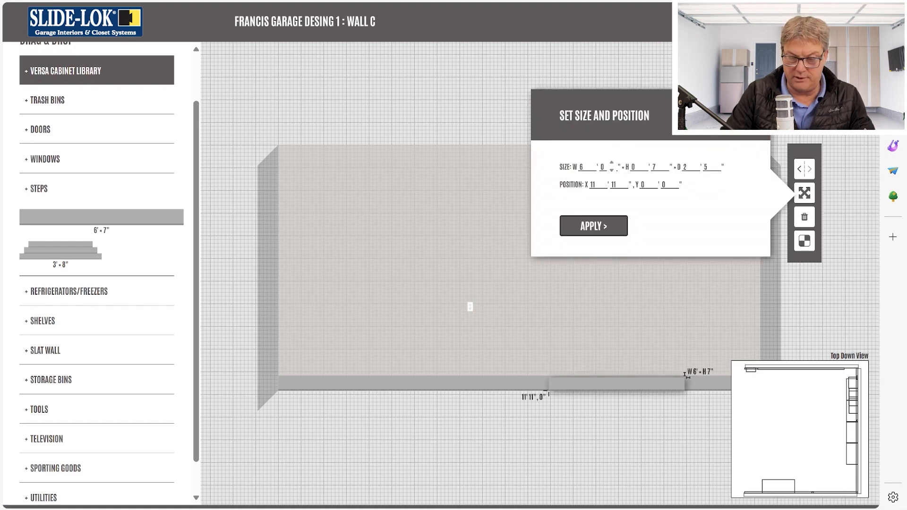
{"action": "left_click", "coordinate": [602, 181]}
{"action": "left_click", "coordinate": [602, 180]}
{"action": "left_click", "coordinate": [601, 180]}
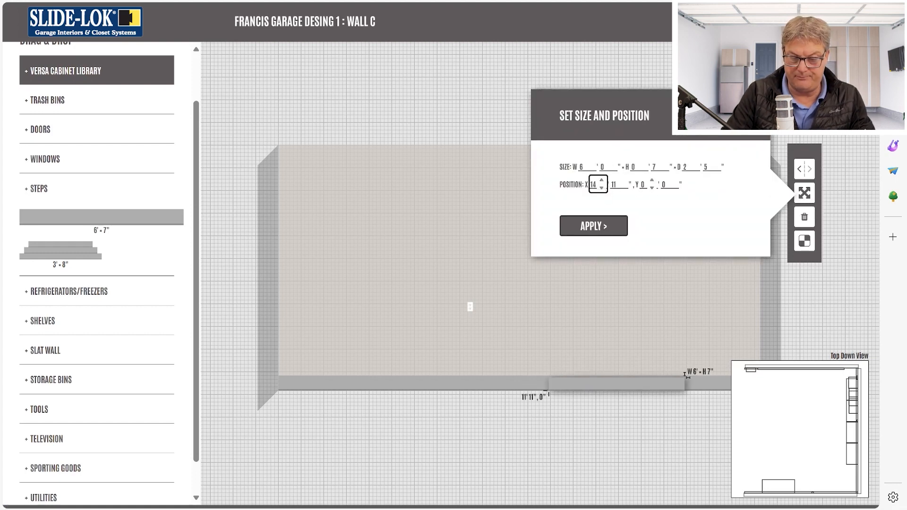
{"action": "double_click", "coordinate": [589, 172]}
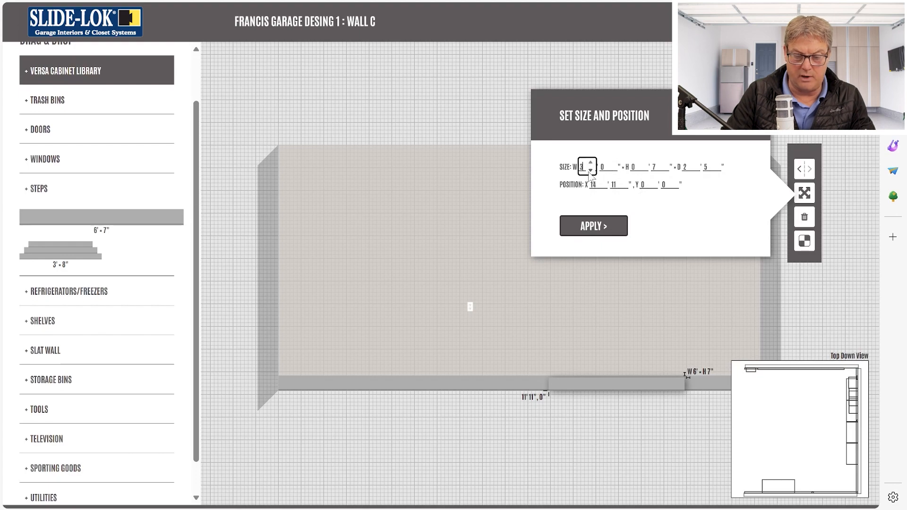
{"action": "double_click", "coordinate": [612, 162]}
{"action": "left_click", "coordinate": [663, 162]}
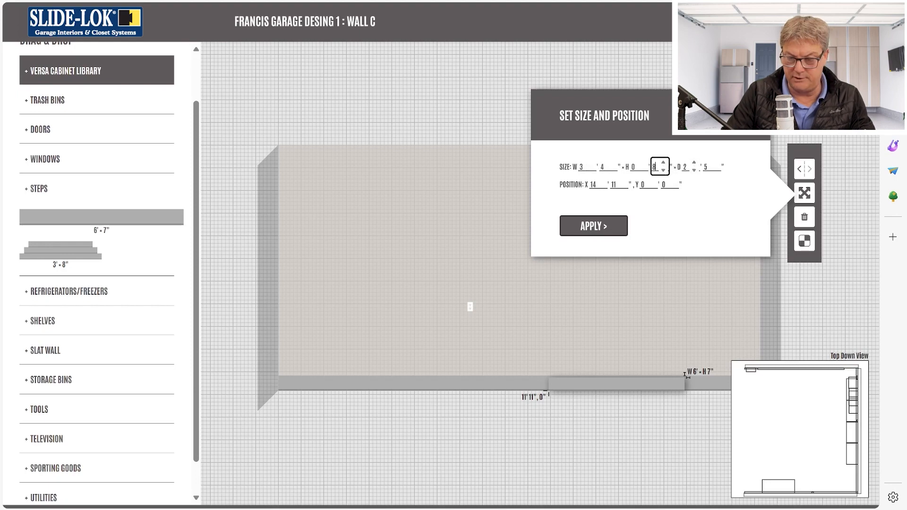
{"action": "left_click", "coordinate": [693, 170]}
{"action": "left_click", "coordinate": [715, 163]}
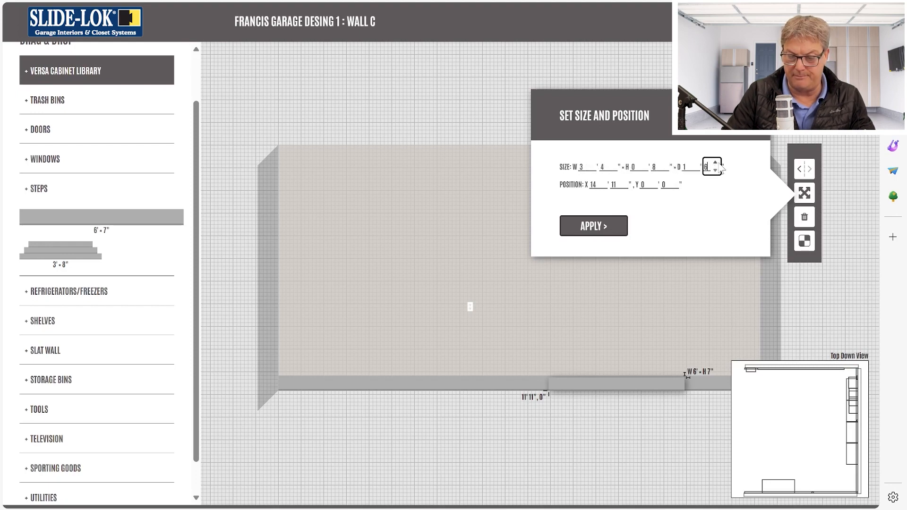
{"action": "left_click", "coordinate": [593, 226]}
Add a second 6-foot step above the first and set its position to X 14 feet 11 inches, Y 8 inches.
{"action": "left_click_drag", "start_coordinate": [666, 368], "coordinate": [656, 371]}
{"action": "left_click", "coordinate": [806, 194]}
{"action": "left_click", "coordinate": [601, 181]}
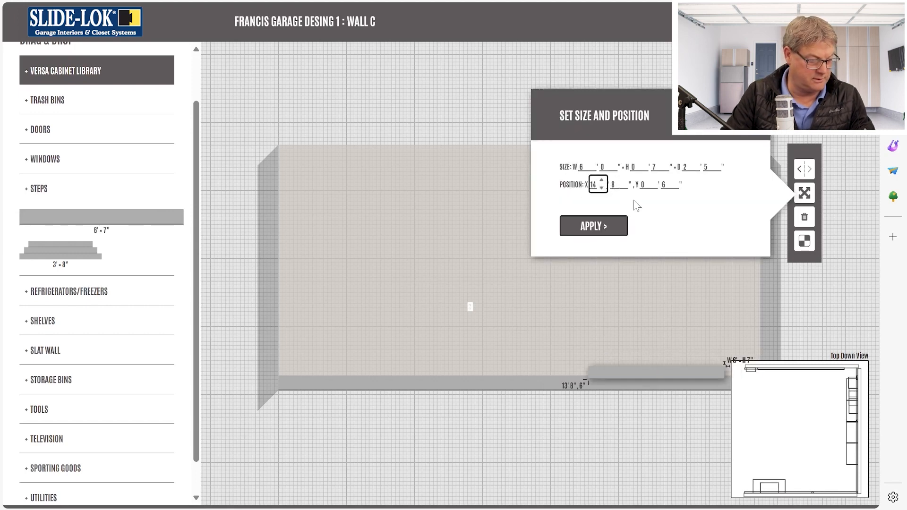
{"action": "key", "text": "Tab"}
{"action": "type", "text": "11"}
{"action": "double_click", "coordinate": [673, 181]}
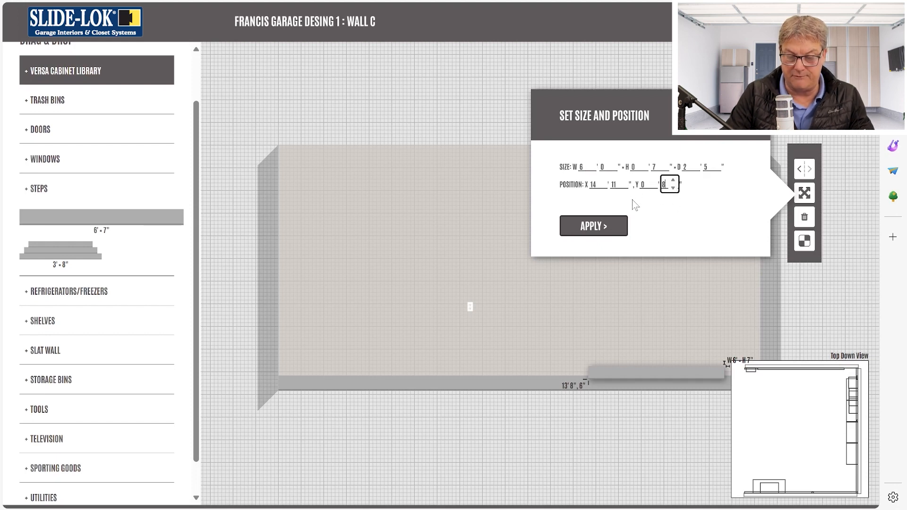
Resize the upper step to 3 feet 4 inches wide and 8 inches high, reduce its depth feet to 1, and apply.
{"action": "left_click", "coordinate": [589, 163]}
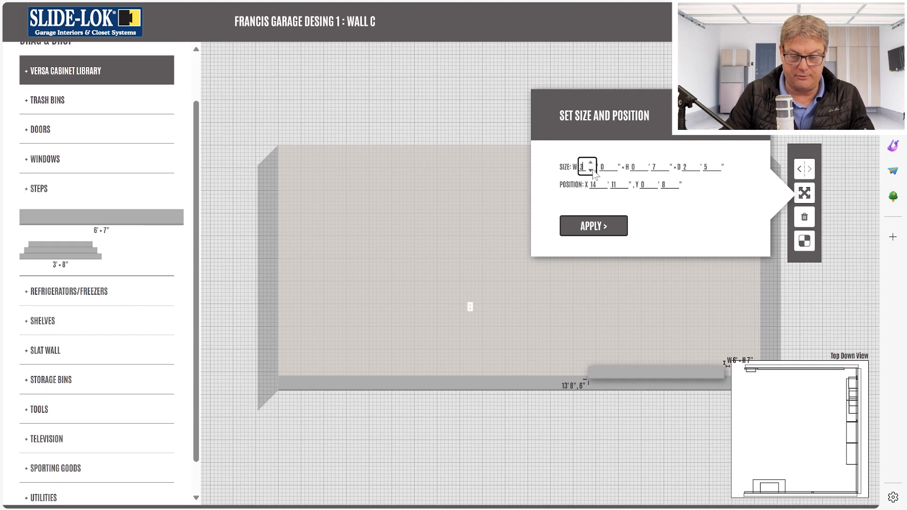
{"action": "left_click", "coordinate": [591, 171]}
{"action": "left_click", "coordinate": [611, 163]}
{"action": "left_click", "coordinate": [611, 162]}
{"action": "left_click", "coordinate": [611, 163]}
{"action": "left_click", "coordinate": [611, 163]}
{"action": "left_click", "coordinate": [663, 163]}
{"action": "left_click", "coordinate": [693, 170]}
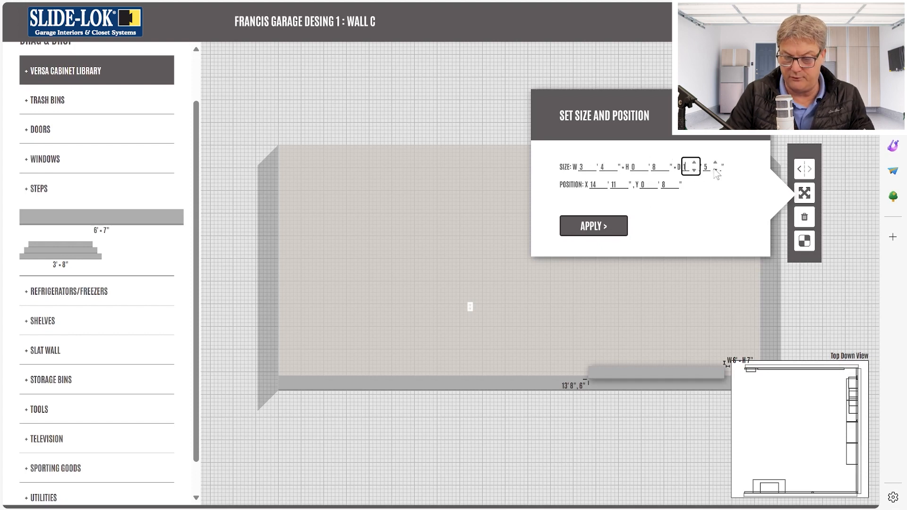
{"action": "left_click", "coordinate": [620, 226]}
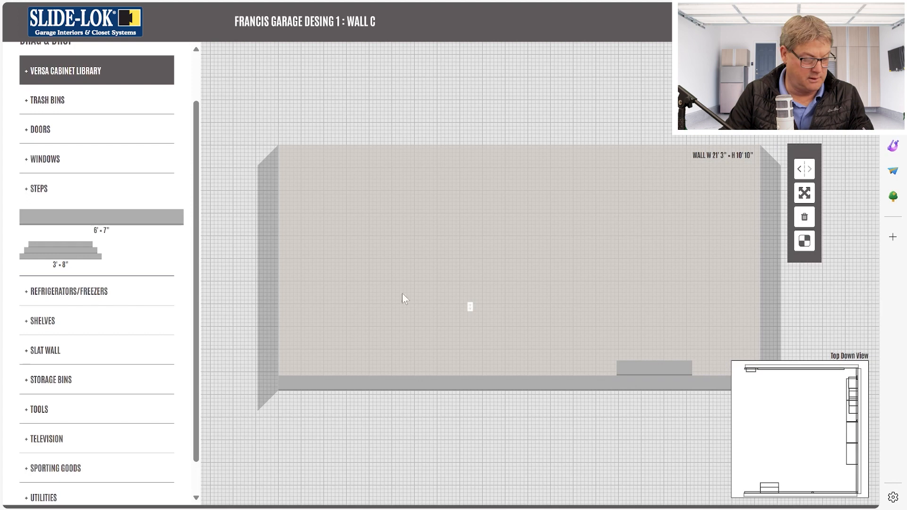
Place the 3-foot four-panel door on top of the steps at X 14 feet 11 inches, Y 1 foot 4 inches.
{"action": "left_click", "coordinate": [48, 128]}
{"action": "left_click_drag", "start_coordinate": [61, 155], "coordinate": [650, 278]}
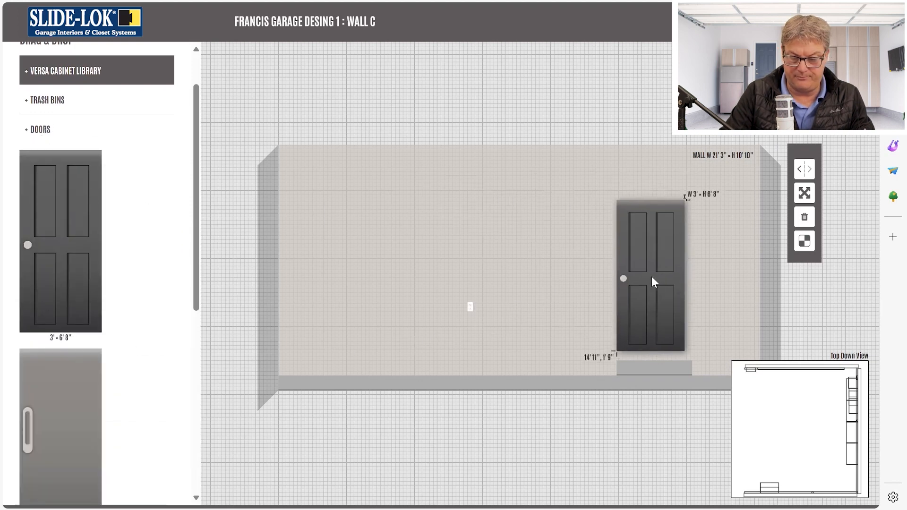
{"action": "left_click", "coordinate": [804, 193]}
{"action": "left_click", "coordinate": [619, 184]}
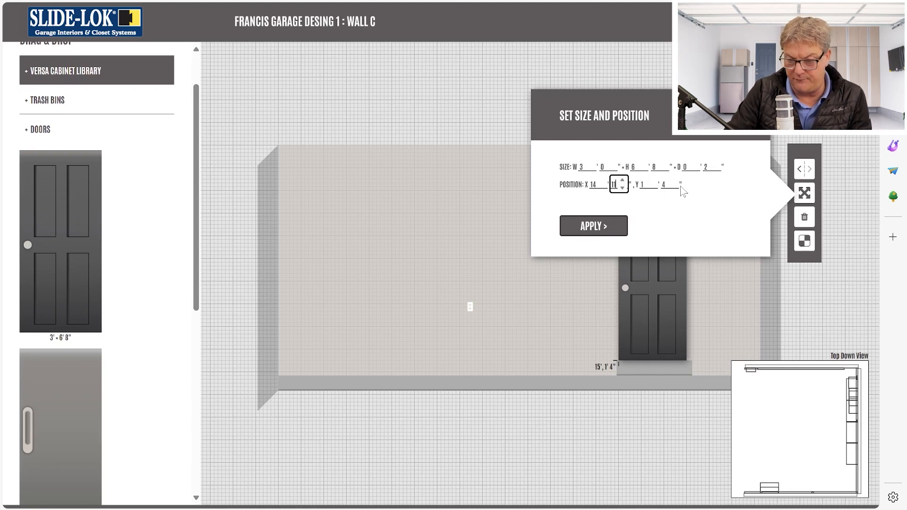
Set the door's width to 2 feet 11 inches and flip the door so its knob is on the opposite side.
{"action": "left_click", "coordinate": [593, 169]}
{"action": "left_click", "coordinate": [614, 168]}
{"action": "type", "text": "11"}
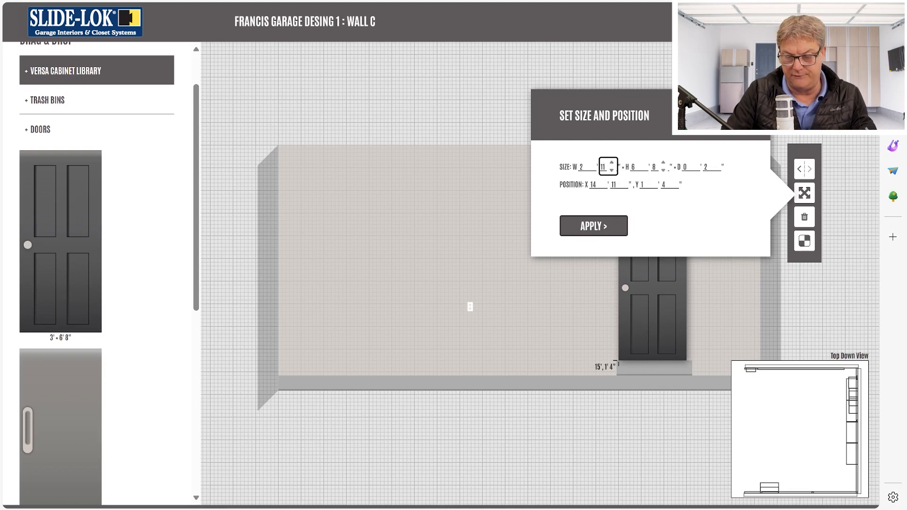
{"action": "left_click", "coordinate": [598, 228]}
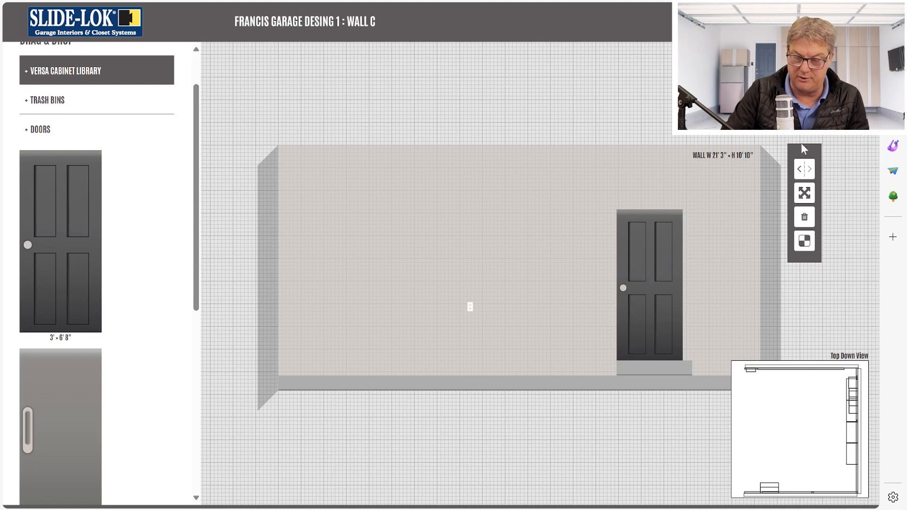
{"action": "left_click", "coordinate": [804, 170]}
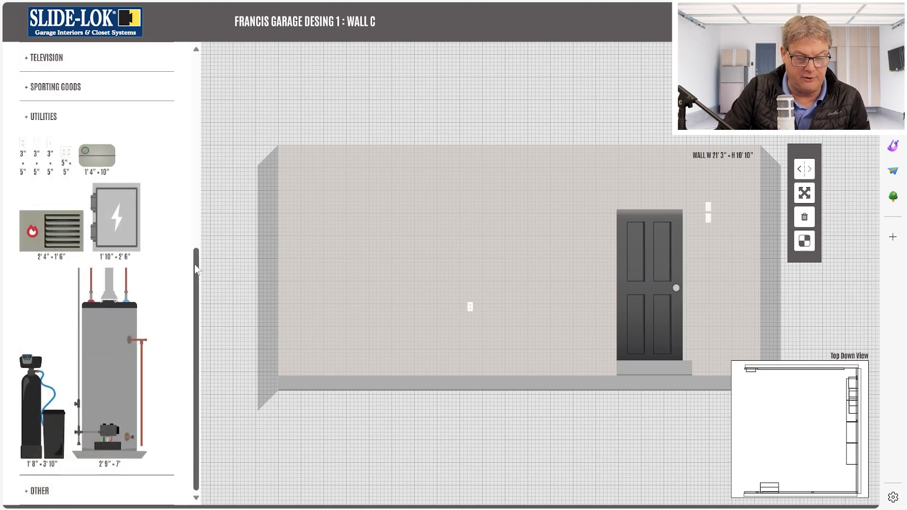
Place a green trash bin on the floor beside the steps, at about X 18 feet 2 inches, Y 0.
{"action": "scroll", "coordinate": [147, 124], "scroll_direction": "up", "scroll_amount": 4}
{"action": "scroll", "coordinate": [111, 148], "scroll_direction": "up", "scroll_amount": 3}
{"action": "left_click", "coordinate": [48, 128]}
{"action": "left_click_drag", "start_coordinate": [70, 214], "coordinate": [725, 356]}
Resize the green trash bin to 2 feet 3 inches wide and 3 feet 9 inches high, and apply.
{"action": "left_click", "coordinate": [804, 193]}
{"action": "left_click", "coordinate": [612, 164]}
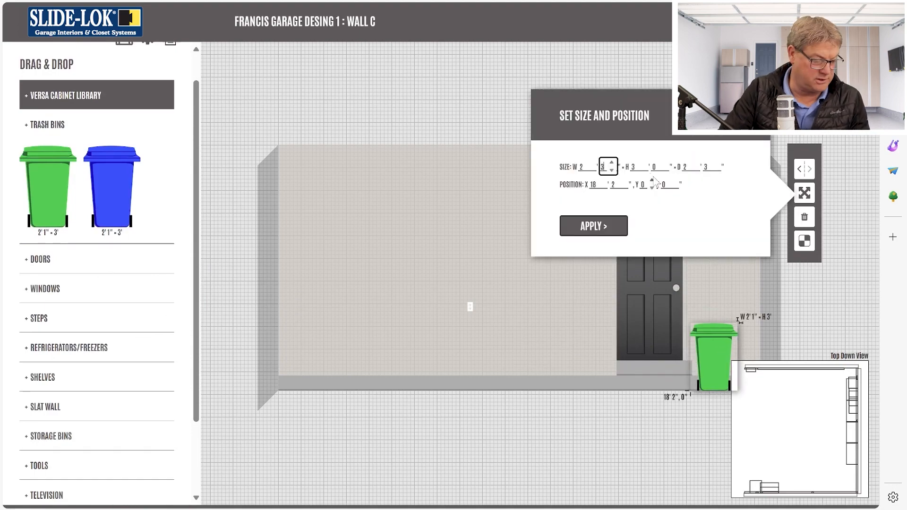
{"action": "left_click", "coordinate": [663, 163]}
{"action": "left_click", "coordinate": [663, 163]}
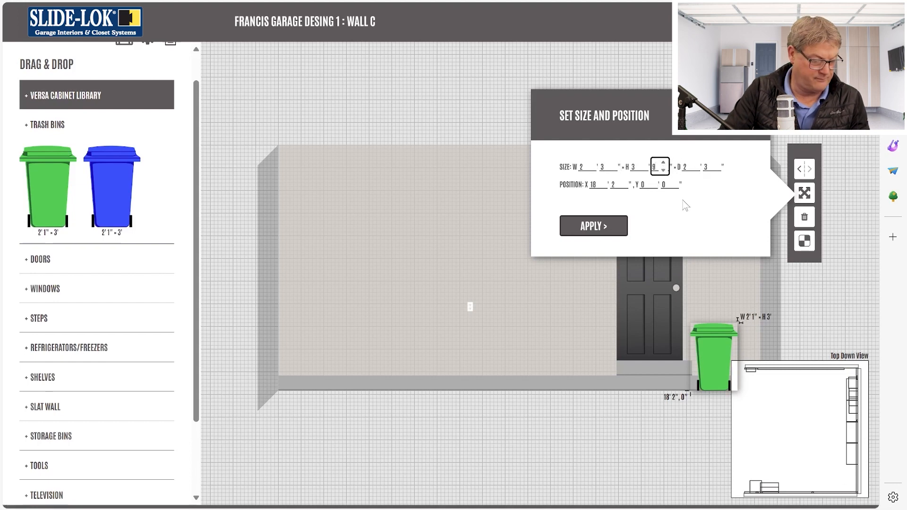
{"action": "left_click", "coordinate": [566, 231]}
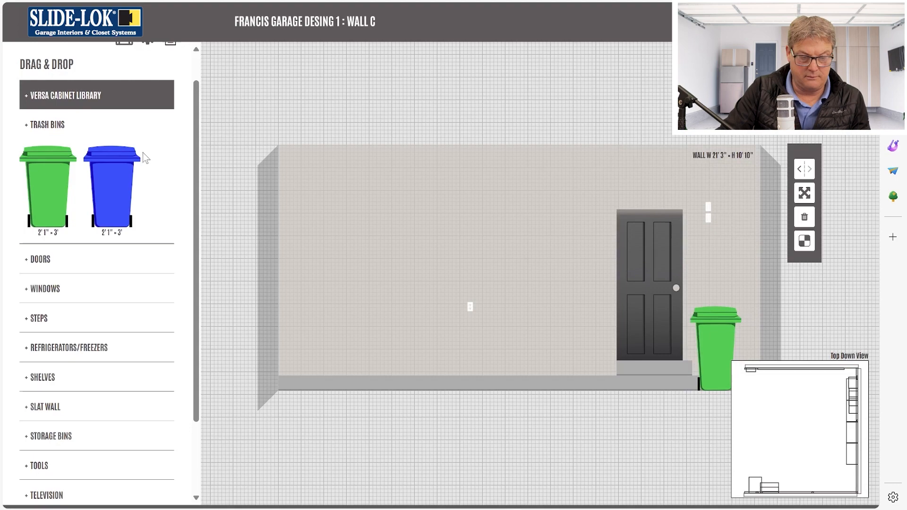
Place the Flavie tall cabinet T368416 from the Versa library at Wall C's left end, at X 0, Y 8 inches.
{"action": "scroll", "coordinate": [196, 157], "scroll_direction": "up", "scroll_amount": 1}
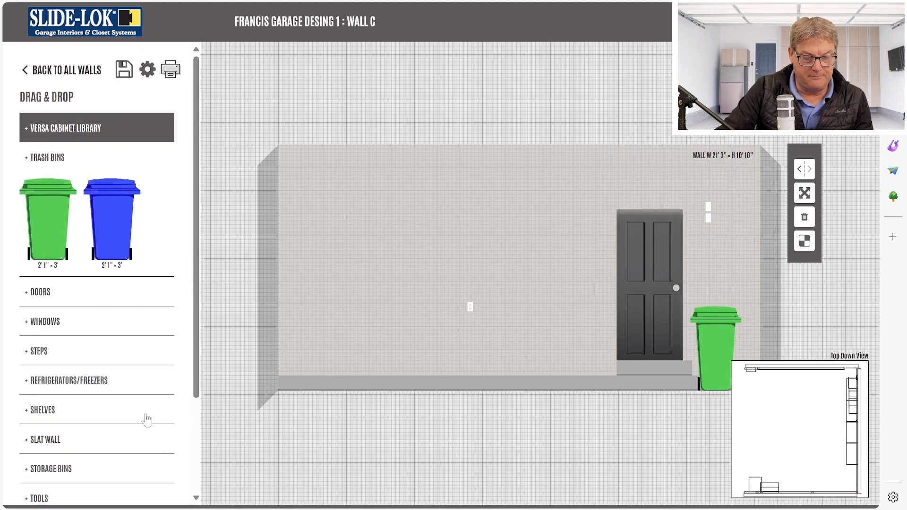
{"action": "left_click", "coordinate": [81, 131]}
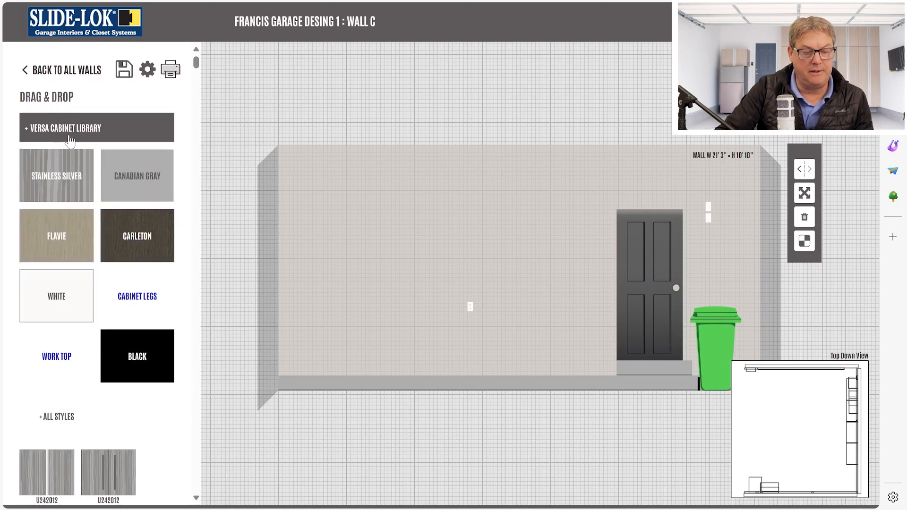
{"action": "left_click", "coordinate": [81, 253]}
{"action": "left_click_drag", "start_coordinate": [196, 95], "coordinate": [197, 449]}
{"action": "left_click_drag", "start_coordinate": [95, 258], "coordinate": [311, 299]}
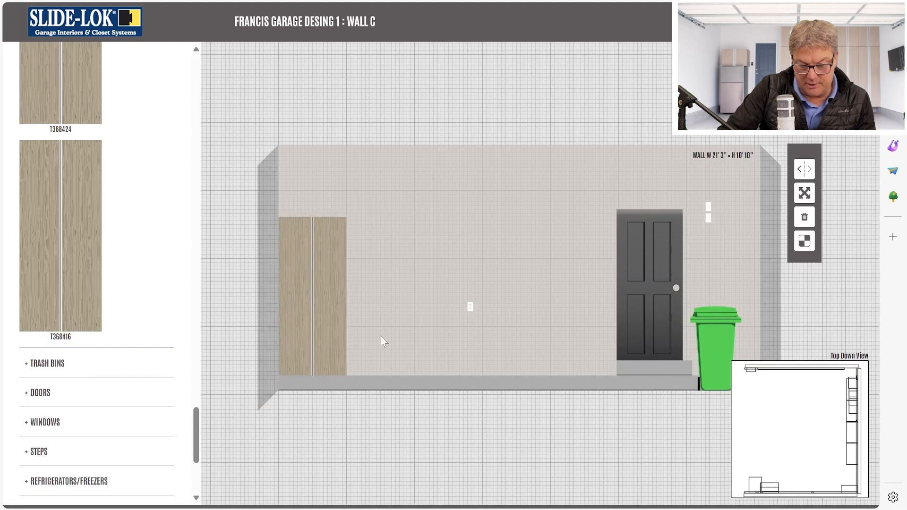
{"action": "left_click", "coordinate": [804, 193]}
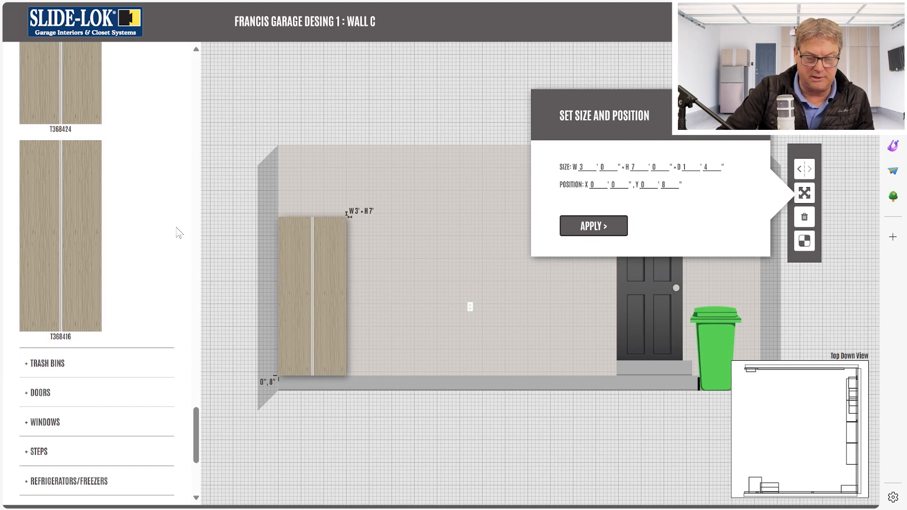
{"action": "left_click_drag", "start_coordinate": [81, 272], "coordinate": [87, 262]}
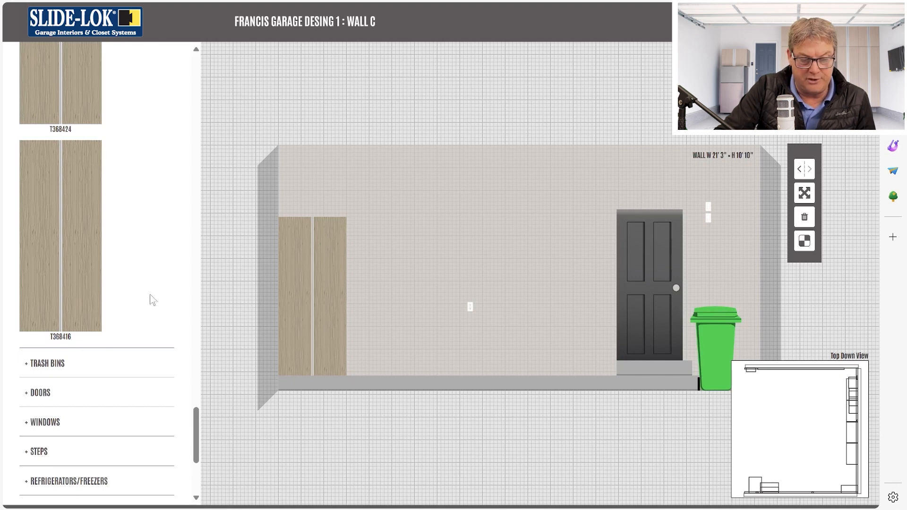
Place a second Flavie tall cabinet T368416 directly against the right side of the first one.
{"action": "scroll", "coordinate": [138, 227], "scroll_direction": "up", "scroll_amount": 2}
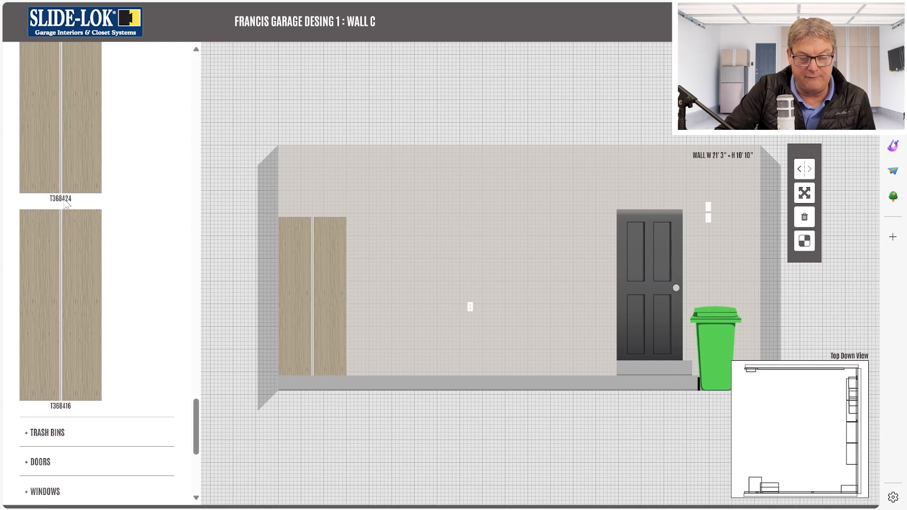
{"action": "scroll", "coordinate": [168, 206], "scroll_direction": "up", "scroll_amount": 8}
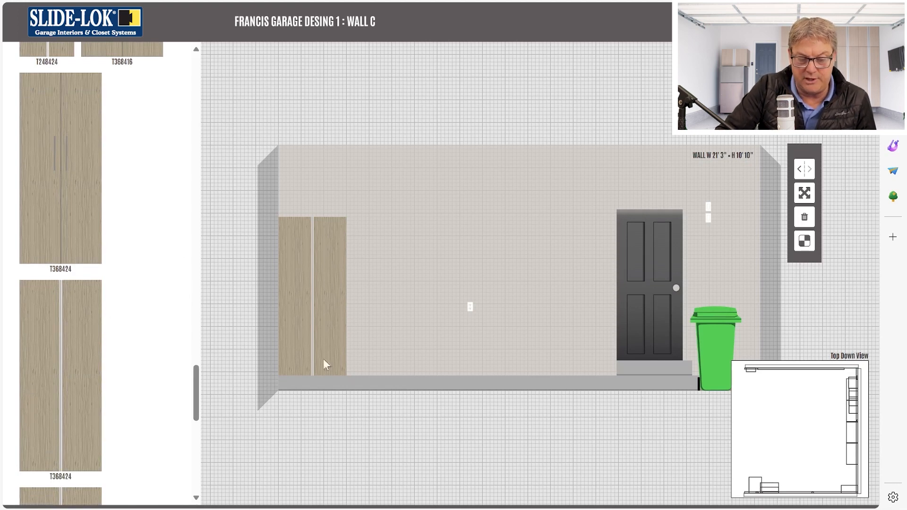
{"action": "left_click_drag", "start_coordinate": [56, 415], "coordinate": [154, 409]}
{"action": "scroll", "coordinate": [181, 326], "scroll_direction": "down", "scroll_amount": 7}
{"action": "left_click_drag", "start_coordinate": [66, 274], "coordinate": [379, 295]}
Place the Flavie base cabinet B243124 beside the tall cabinets at X 6 feet, Y 8 inches, and open its size and position settings.
{"action": "scroll", "coordinate": [122, 226], "scroll_direction": "up", "scroll_amount": 5}
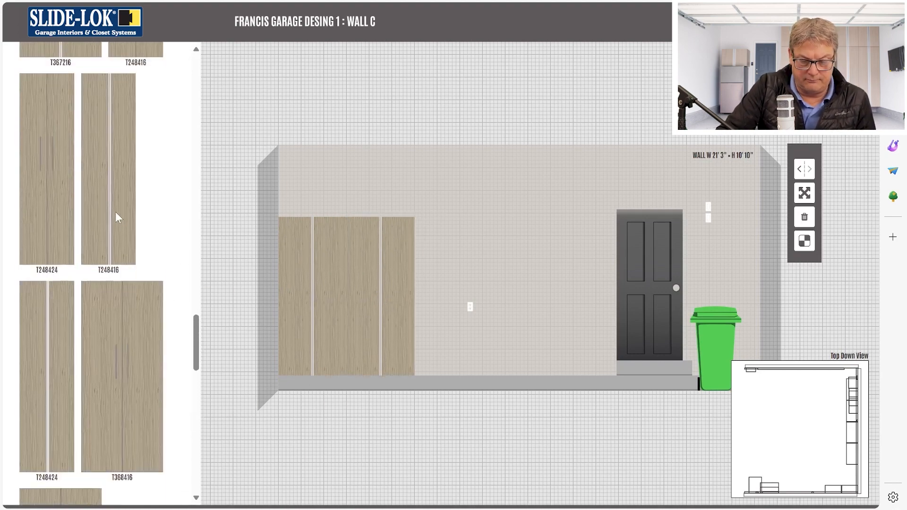
{"action": "scroll", "coordinate": [116, 208], "scroll_direction": "up", "scroll_amount": 10}
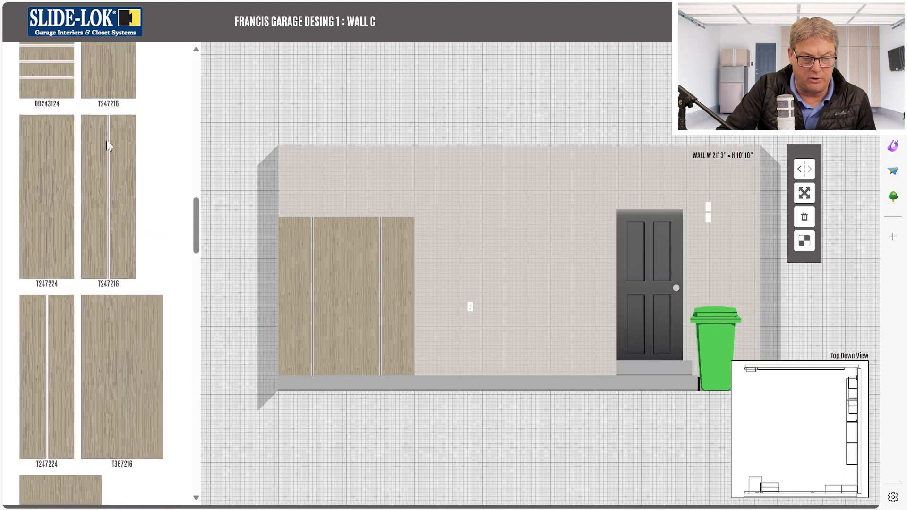
{"action": "left_click_drag", "start_coordinate": [127, 118], "coordinate": [438, 347]}
{"action": "left_click", "coordinate": [805, 193]}
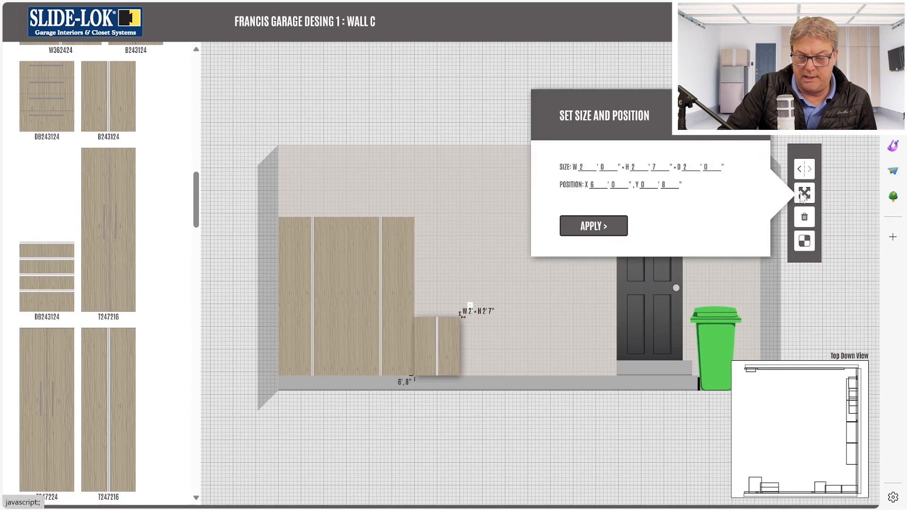
Set the Flavie base cabinet's depth to 1 foot 4 inches and apply.
{"action": "left_click", "coordinate": [694, 172]}
{"action": "left_click", "coordinate": [716, 163]}
{"action": "left_click", "coordinate": [715, 163]}
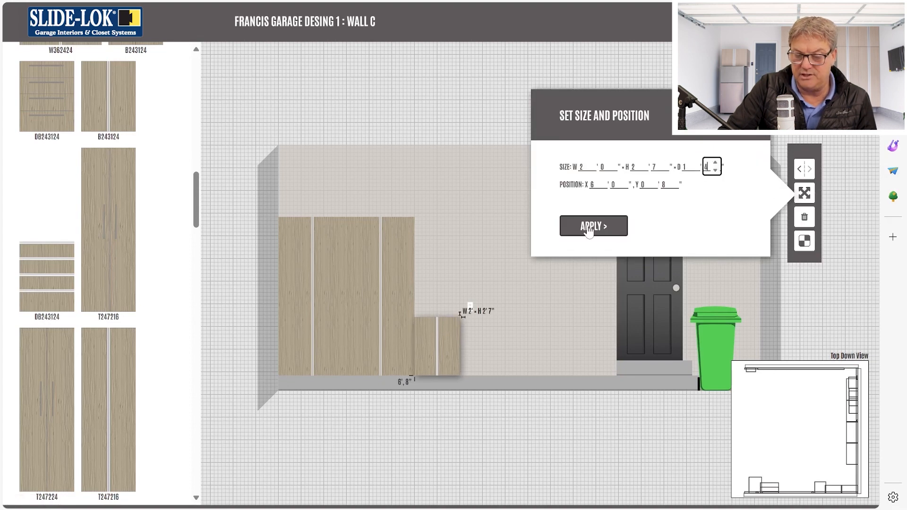
{"action": "left_click", "coordinate": [589, 227]}
Place the Flavie drawer cabinet DB243124 beside the base cabinet at X 8 feet, Y 8 inches, with depth 1 foot 4 inches.
{"action": "left_click_drag", "start_coordinate": [43, 298], "coordinate": [483, 345]}
{"action": "left_click", "coordinate": [804, 193]}
{"action": "left_click", "coordinate": [689, 166]}
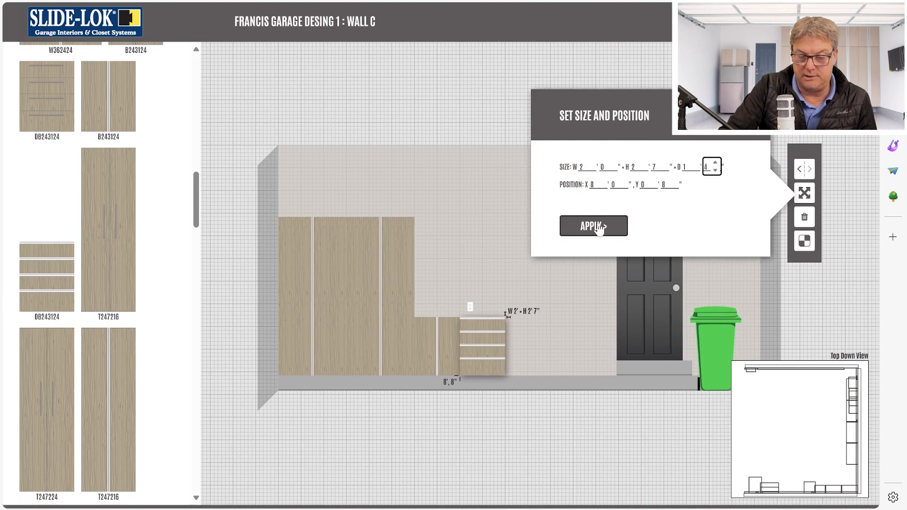
{"action": "left_click", "coordinate": [596, 227]}
Place the black 4-foot by 2-inch work top across the base cabinet and the drawer cabinet.
{"action": "scroll", "coordinate": [171, 204], "scroll_direction": "up", "scroll_amount": 10}
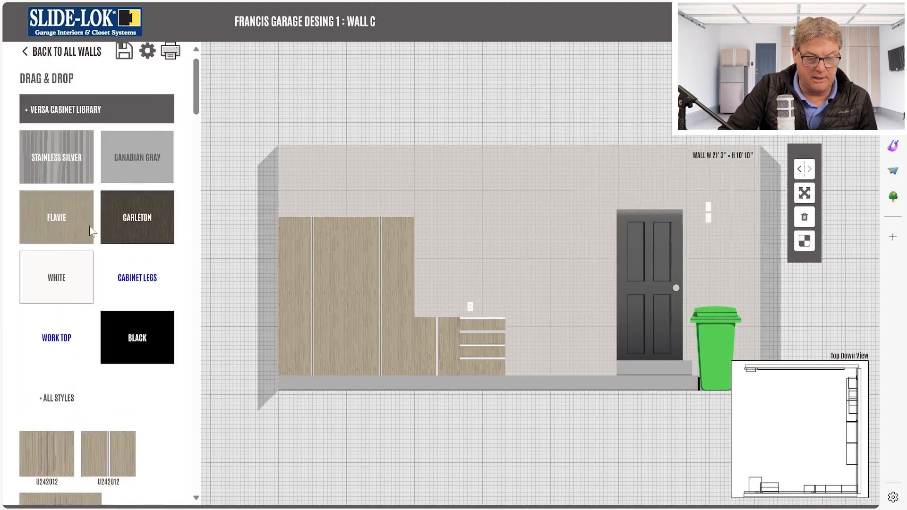
{"action": "left_click", "coordinate": [57, 337]}
{"action": "scroll", "coordinate": [75, 226], "scroll_direction": "down", "scroll_amount": 6}
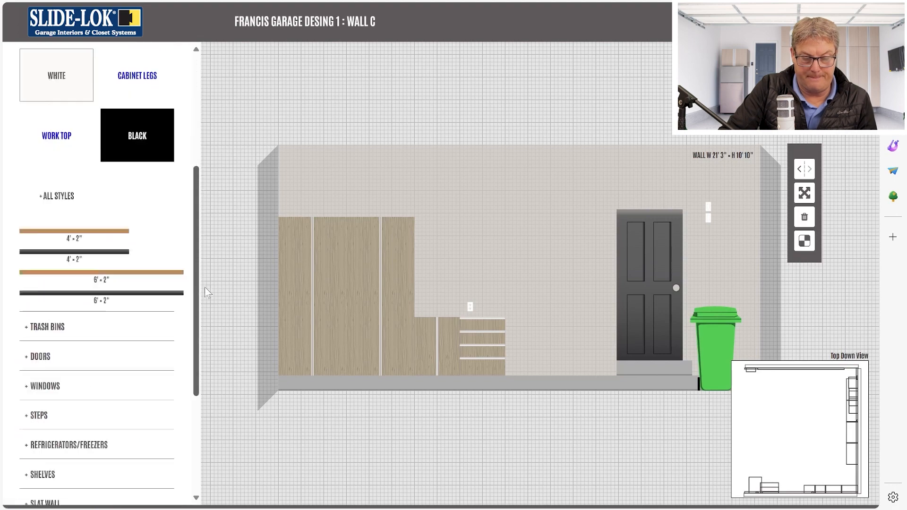
{"action": "mouse_move", "coordinate": [77, 222]}
{"action": "left_mouse_down"}
{"action": "mouse_move", "coordinate": [427, 298]}
{"action": "mouse_move", "coordinate": [70, 257]}
{"action": "mouse_move", "coordinate": [71, 224]}
{"action": "left_mouse_up"}
{"action": "left_click_drag", "start_coordinate": [67, 182], "coordinate": [460, 315]}
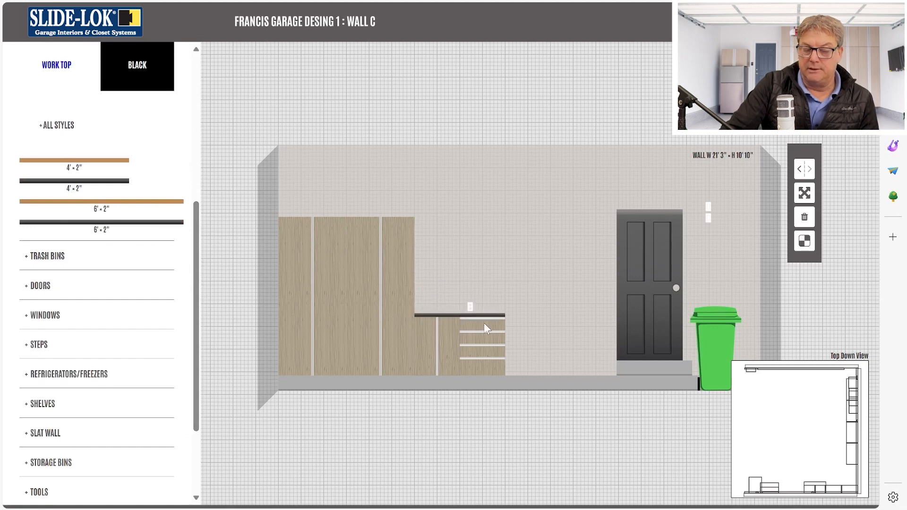
Place two Flavie upper cabinets U242012 side by side above the work top, aligned with the tall cabinets' top edge.
{"action": "left_click_drag", "start_coordinate": [196, 269], "coordinate": [196, 208]}
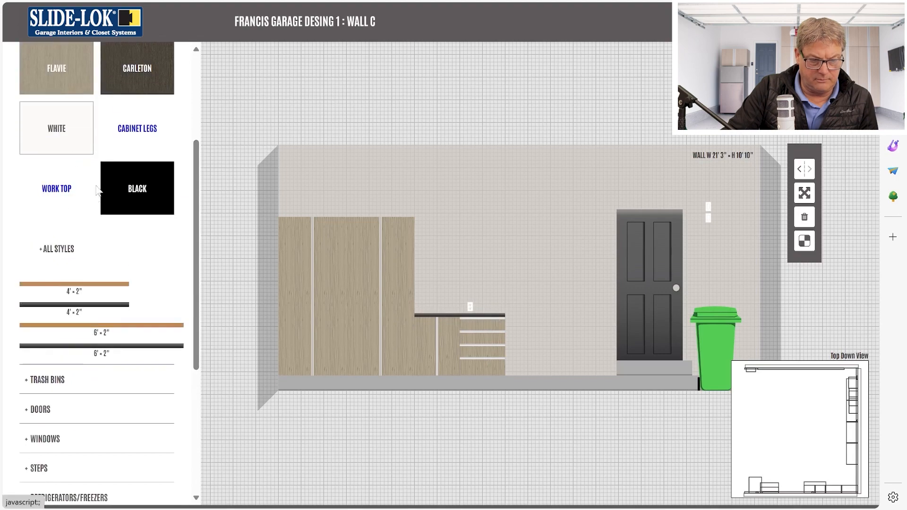
{"action": "scroll", "coordinate": [73, 152], "scroll_direction": "up", "scroll_amount": 3}
{"action": "left_click", "coordinate": [51, 208]}
{"action": "left_click_drag", "start_coordinate": [196, 77], "coordinate": [210, 150]}
{"action": "scroll", "coordinate": [148, 132], "scroll_direction": "up", "scroll_amount": 3}
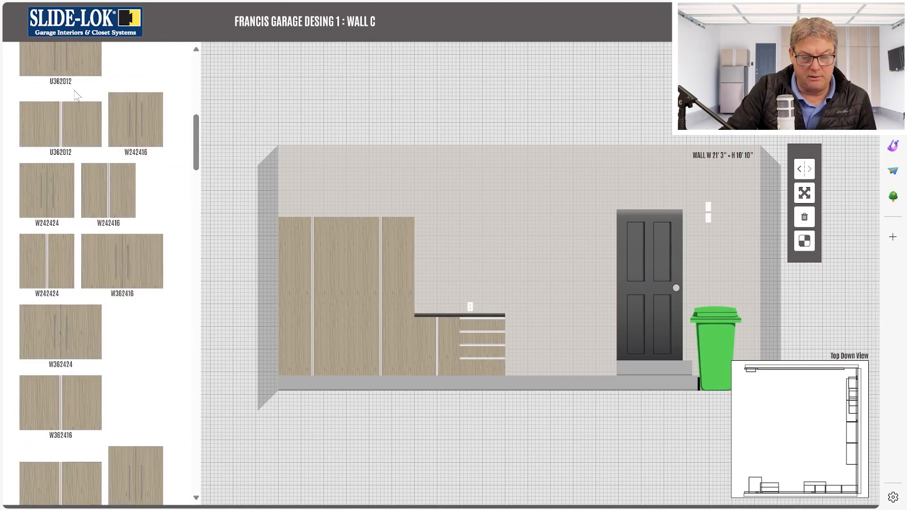
{"action": "scroll", "coordinate": [75, 100], "scroll_direction": "up", "scroll_amount": 1}
{"action": "left_click_drag", "start_coordinate": [124, 60], "coordinate": [487, 241]}
Move the outlet clear of the work top and place a light gray slat wall panel at X 6 feet, Y 3 feet 5 inches, 4 feet wide.
{"action": "left_click_drag", "start_coordinate": [196, 133], "coordinate": [212, 457]}
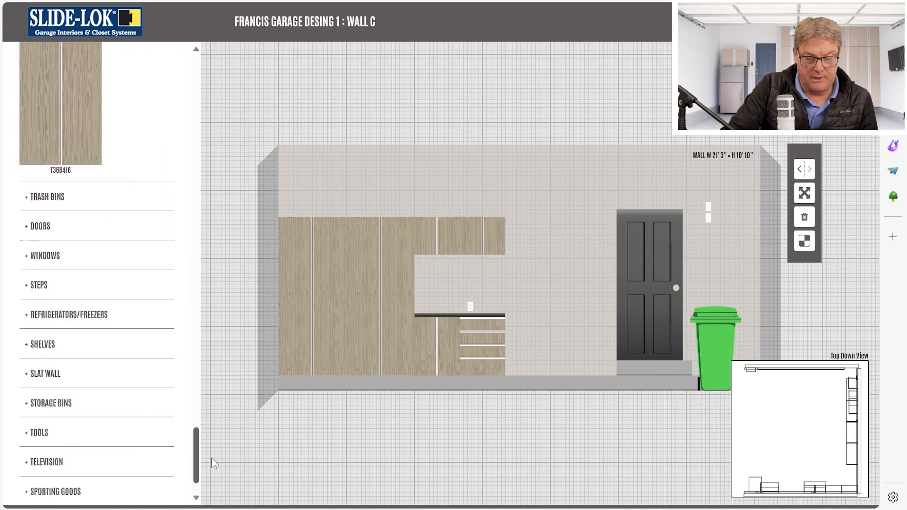
{"action": "left_click", "coordinate": [53, 318]}
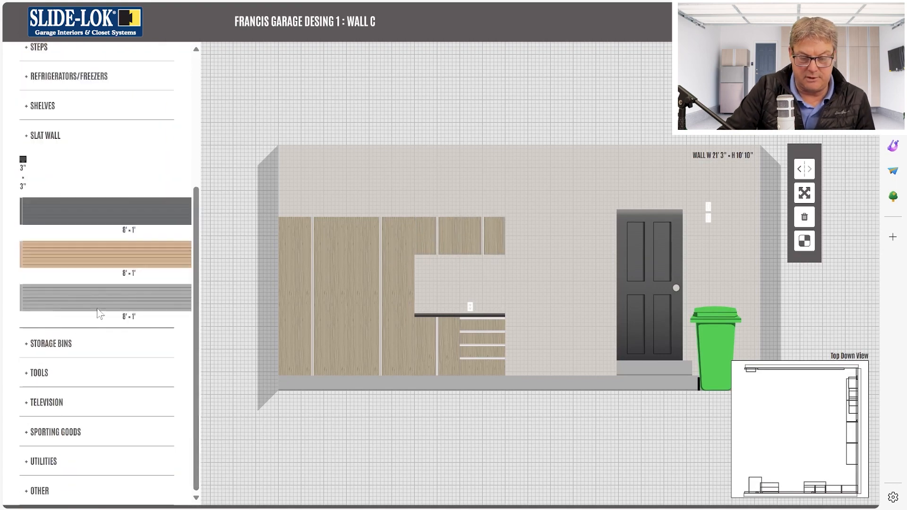
{"action": "left_click_drag", "start_coordinate": [471, 307], "coordinate": [563, 186]}
{"action": "left_click_drag", "start_coordinate": [108, 296], "coordinate": [511, 297]}
{"action": "left_click", "coordinate": [802, 195]}
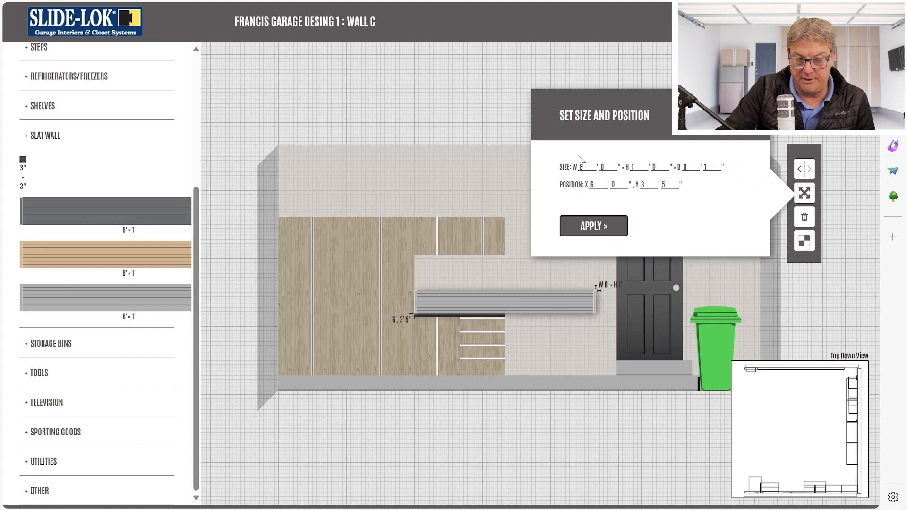
{"action": "double_click", "coordinate": [592, 171]}
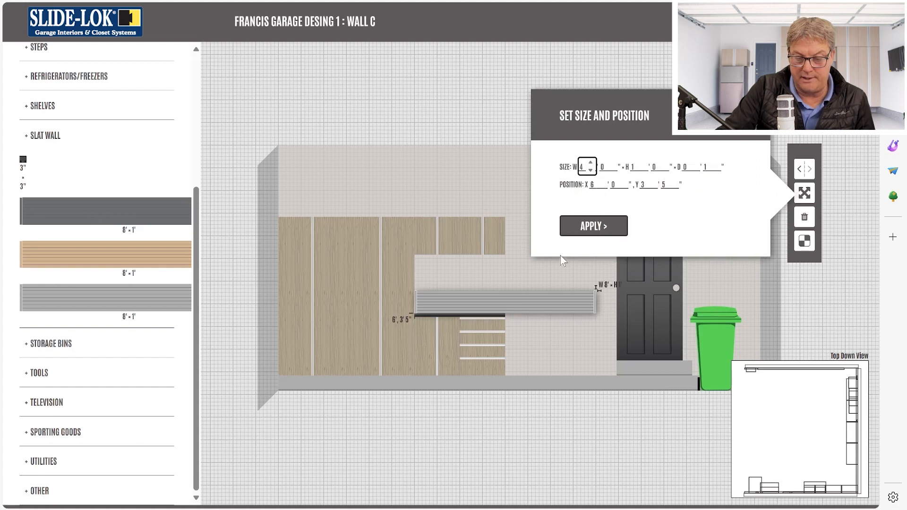
{"action": "left_click", "coordinate": [593, 226]}
Add a second light gray slat wall panel above the first at X 6 feet, Y 4 feet 4 inches, and set its width to 4 feet.
{"action": "left_click_drag", "start_coordinate": [516, 304], "coordinate": [507, 284]}
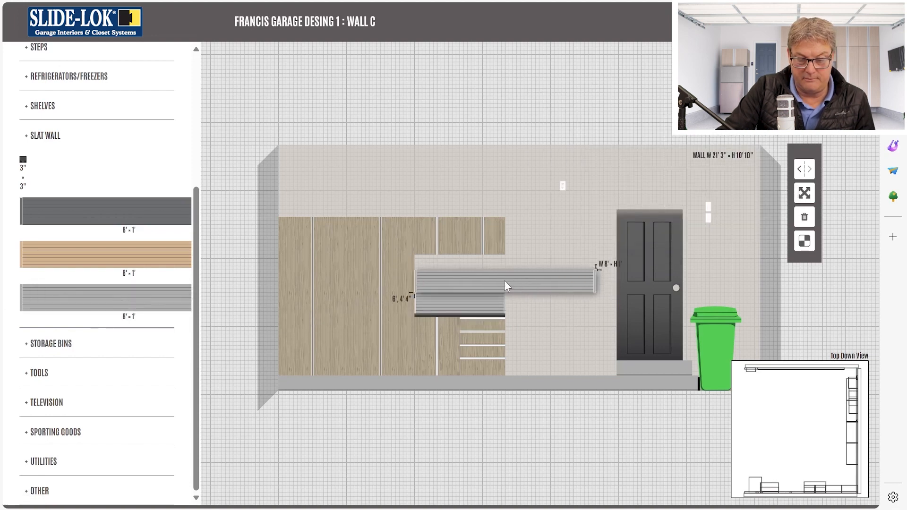
{"action": "left_click", "coordinate": [803, 194]}
{"action": "double_click", "coordinate": [592, 171]}
{"action": "double_click", "coordinate": [592, 171]}
{"action": "left_click", "coordinate": [593, 226]}
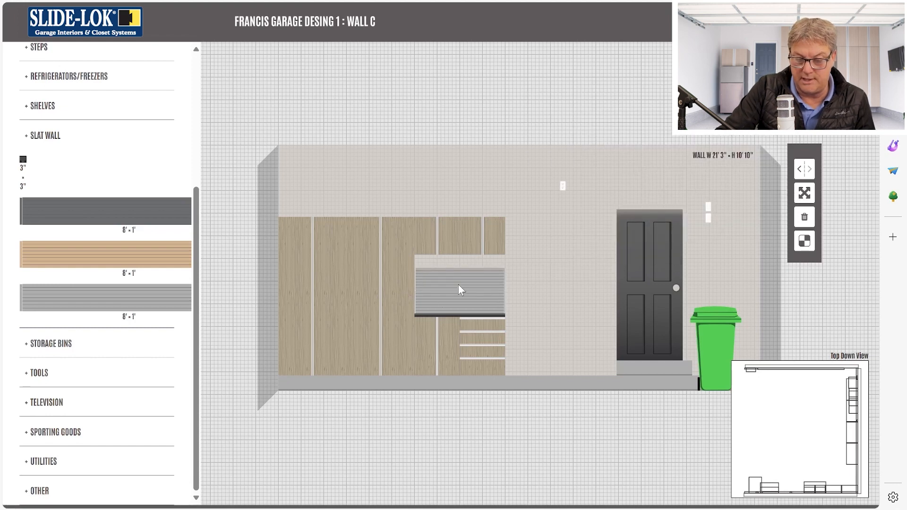
Delete both slat wall panels above the work top.
{"action": "left_click", "coordinate": [798, 220]}
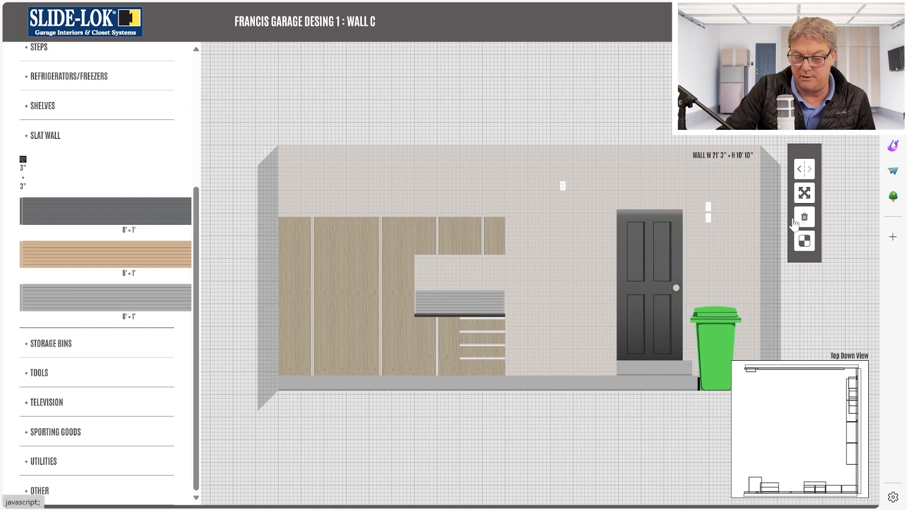
{"action": "left_click", "coordinate": [483, 293]}
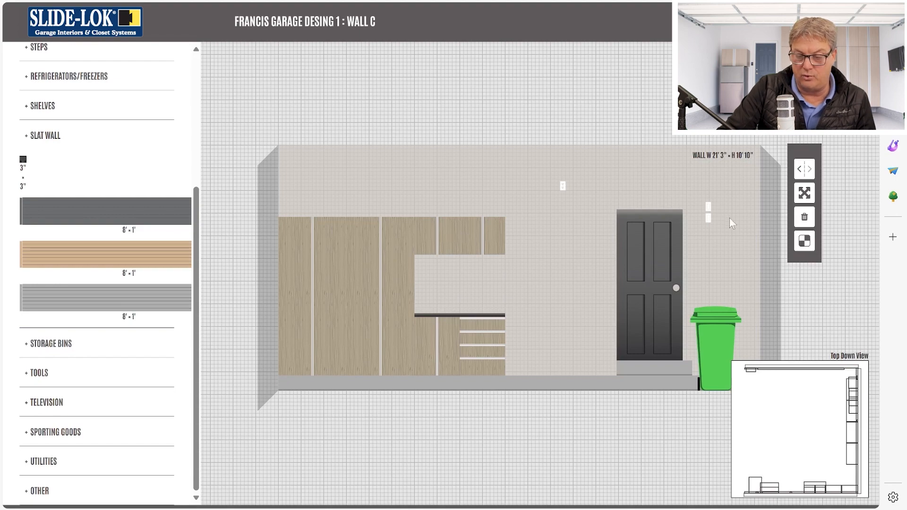
Delete the right-hand upper cabinet and place a Flavie U242012 in the same spot above the drawer cabinet.
{"action": "left_click", "coordinate": [480, 236]}
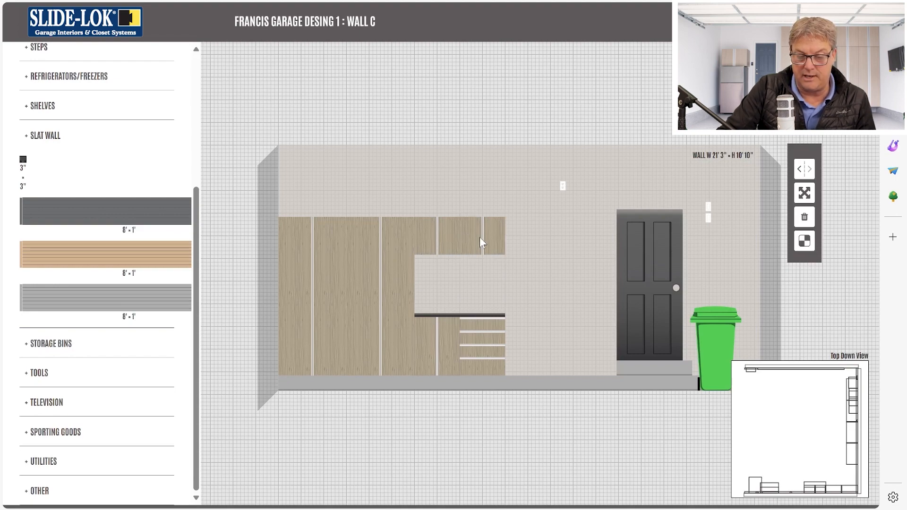
{"action": "left_click", "coordinate": [804, 218]}
{"action": "left_click_drag", "start_coordinate": [197, 262], "coordinate": [151, 118]}
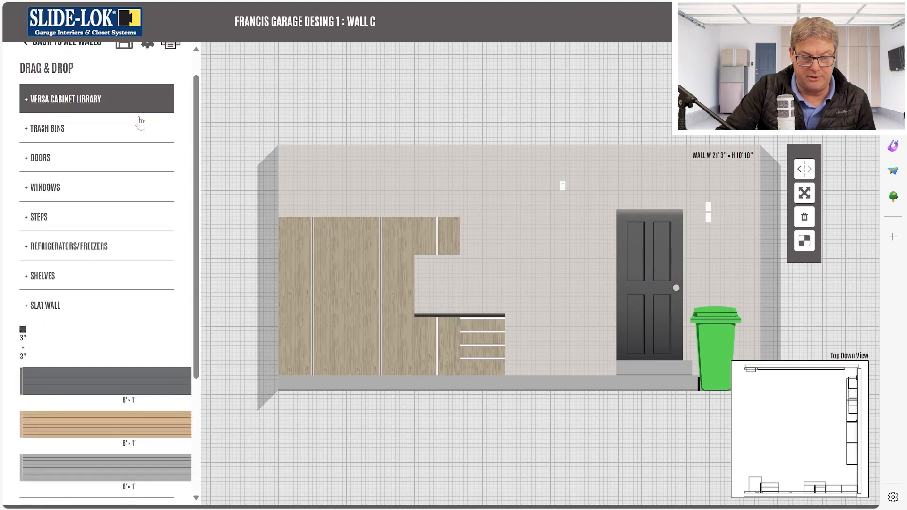
{"action": "left_click", "coordinate": [71, 113]}
{"action": "left_click", "coordinate": [49, 193]}
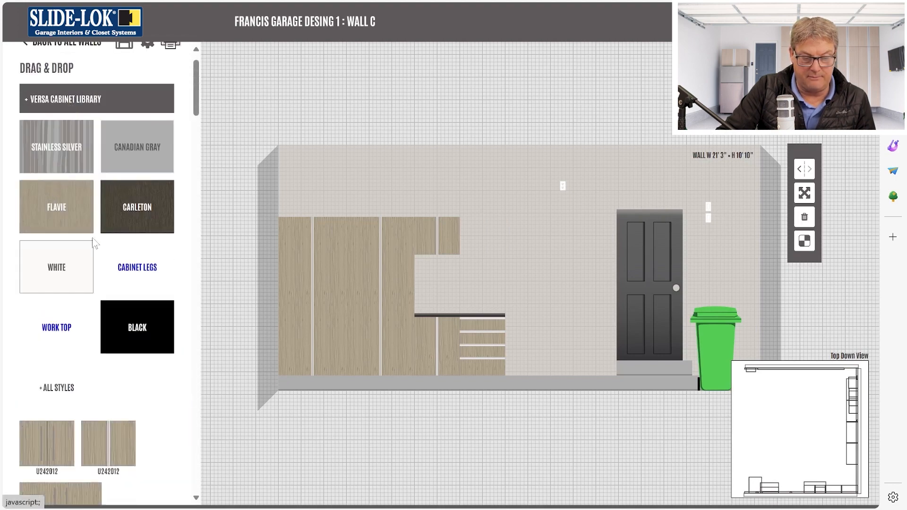
{"action": "left_click_drag", "start_coordinate": [118, 465], "coordinate": [483, 236]}
Place a light gray slat wall panel directly above the work top at X 6 feet, Y 3 feet 5 inches.
{"action": "scroll", "coordinate": [119, 369], "scroll_direction": "down", "scroll_amount": 5}
{"action": "scroll", "coordinate": [189, 183], "scroll_direction": "up", "scroll_amount": 10}
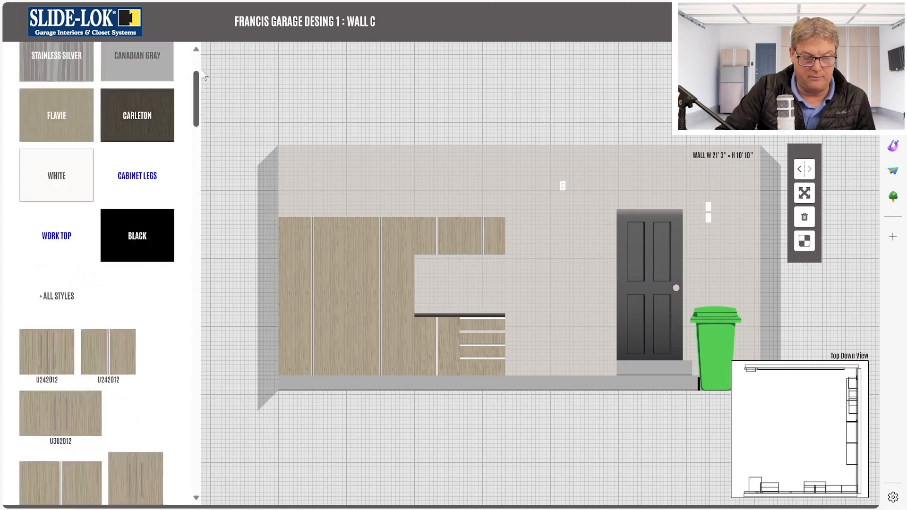
{"action": "left_click", "coordinate": [94, 59]}
{"action": "left_click_drag", "start_coordinate": [84, 337], "coordinate": [506, 301]}
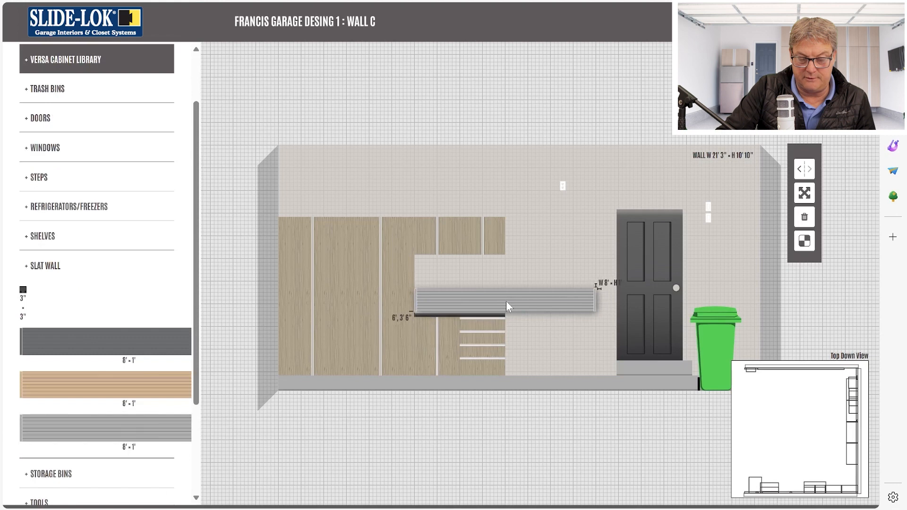
{"action": "left_click", "coordinate": [805, 192]}
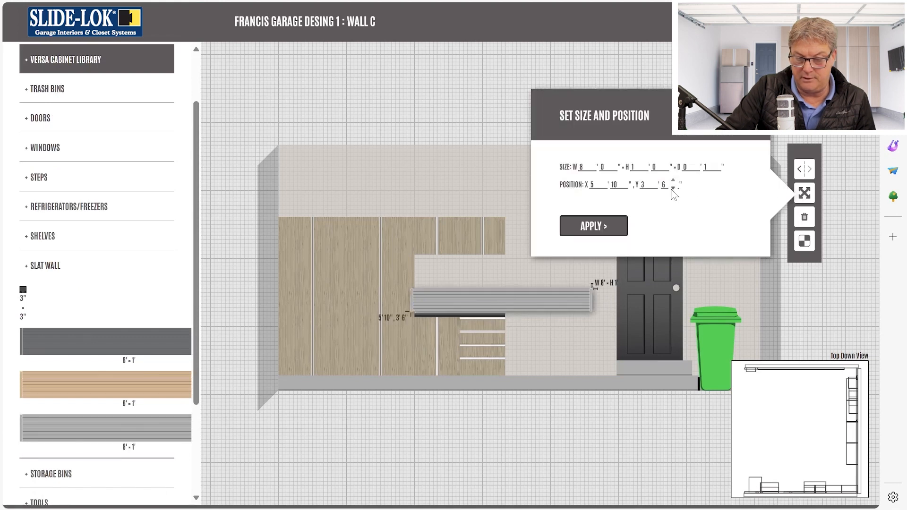
{"action": "left_click", "coordinate": [599, 227]}
{"action": "left_click_drag", "start_coordinate": [469, 302], "coordinate": [470, 305]}
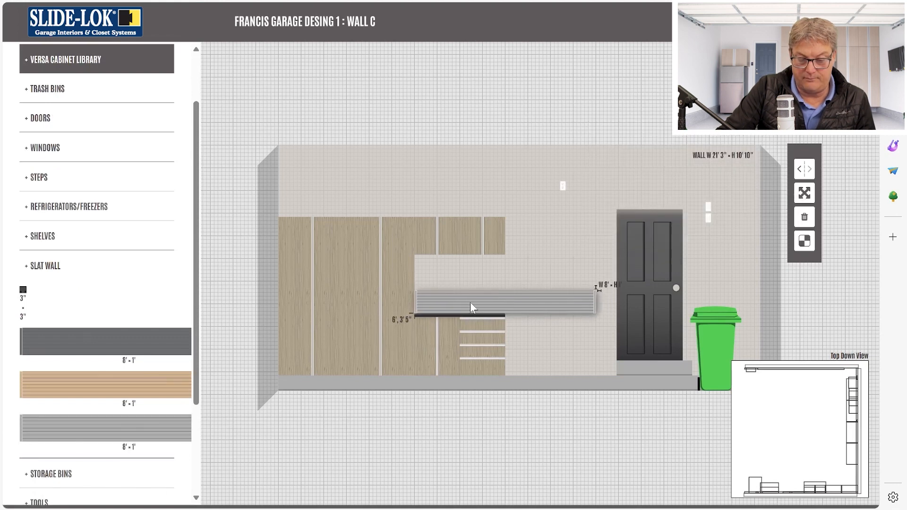
Set the slat wall panel's width to 4 feet and increase its height.
{"action": "left_click", "coordinate": [799, 197]}
{"action": "left_click", "coordinate": [591, 170]}
{"action": "left_click", "coordinate": [591, 170]}
{"action": "left_click", "coordinate": [591, 170]}
{"action": "left_click", "coordinate": [591, 170]}
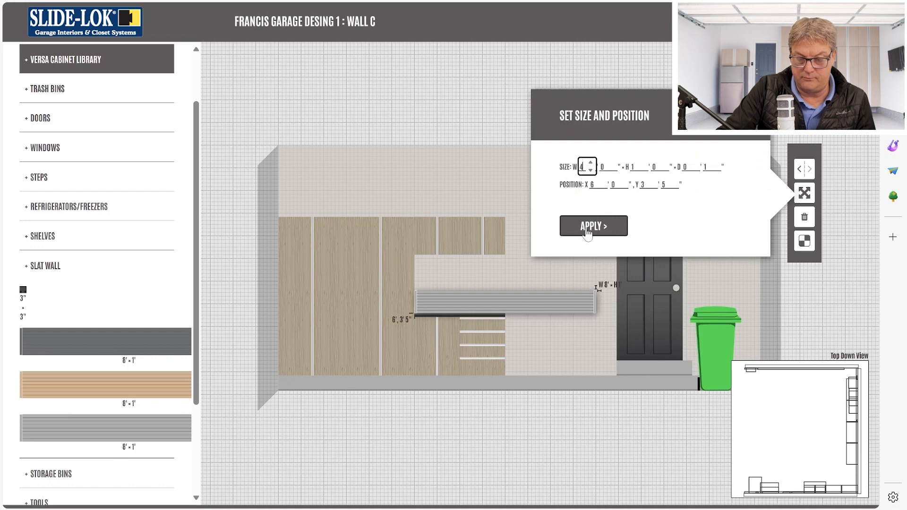
{"action": "left_click", "coordinate": [642, 163]}
{"action": "left_click", "coordinate": [642, 162]}
{"action": "left_click", "coordinate": [580, 230]}
Adjust the slat wall panel's height until it fills the gap between the work top and the upper cabinets.
{"action": "left_click", "coordinate": [800, 194]}
{"action": "left_click", "coordinate": [662, 170]}
{"action": "left_click", "coordinate": [662, 170]}
{"action": "left_click", "coordinate": [609, 226]}
{"action": "left_click", "coordinate": [798, 192]}
{"action": "double_click", "coordinate": [663, 163]}
{"action": "left_click", "coordinate": [621, 223]}
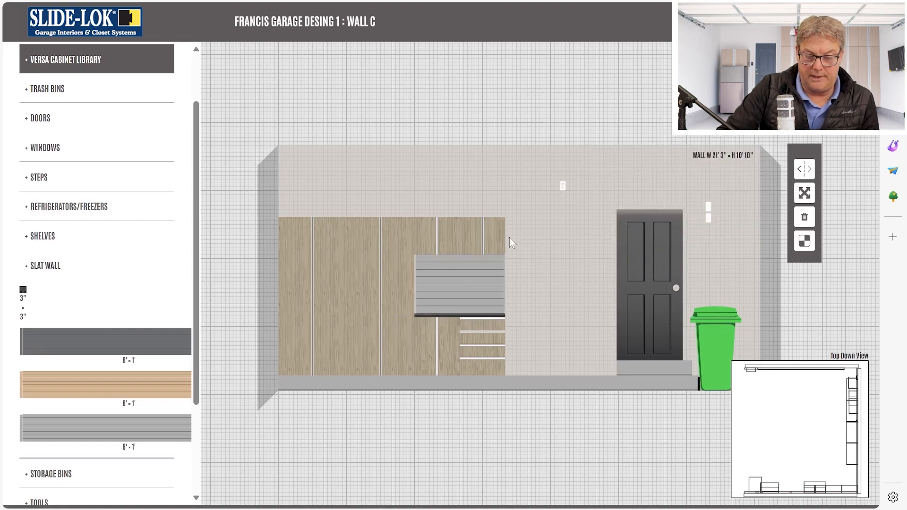
Hang two drills, three screwdrivers, a hammer and a handsaw on the slat wall panel.
{"action": "scroll", "coordinate": [189, 298], "scroll_direction": "down", "scroll_amount": 3}
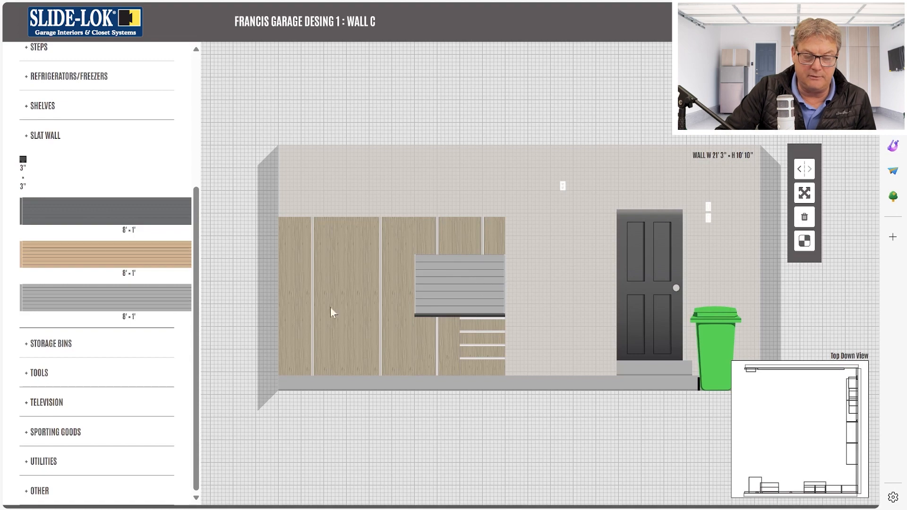
{"action": "left_click", "coordinate": [40, 375]}
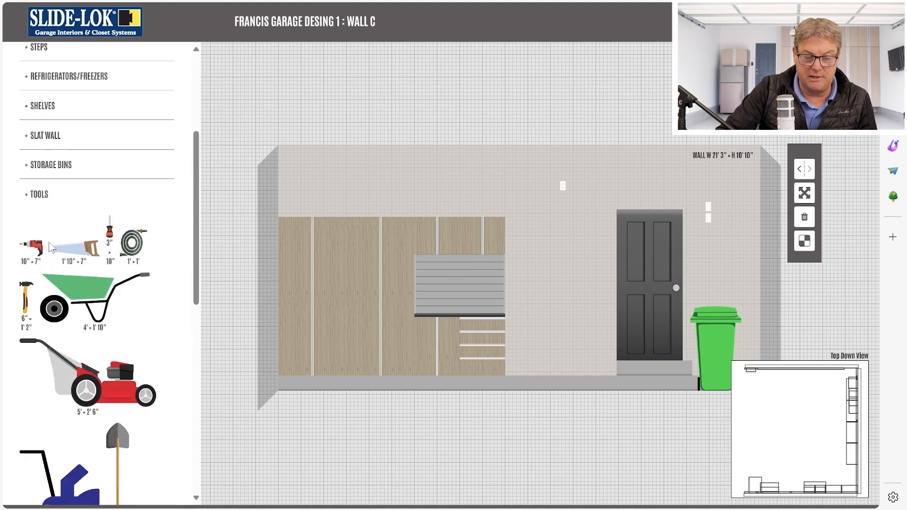
{"action": "left_click_drag", "start_coordinate": [33, 250], "coordinate": [432, 274]}
{"action": "left_click_drag", "start_coordinate": [110, 229], "coordinate": [480, 305]}
{"action": "mouse_move", "coordinate": [293, 285]}
{"action": "left_mouse_down"}
{"action": "mouse_move", "coordinate": [253, 271]}
{"action": "mouse_move", "coordinate": [293, 285]}
{"action": "left_mouse_up"}
{"action": "left_click_drag", "start_coordinate": [110, 229], "coordinate": [488, 299]}
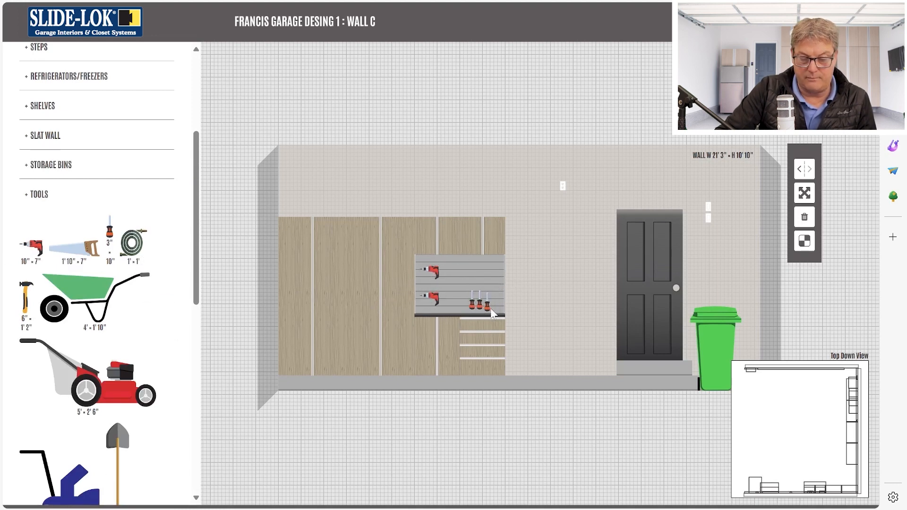
{"action": "left_click_drag", "start_coordinate": [30, 293], "coordinate": [460, 286]}
{"action": "left_click_drag", "start_coordinate": [78, 248], "coordinate": [478, 268]}
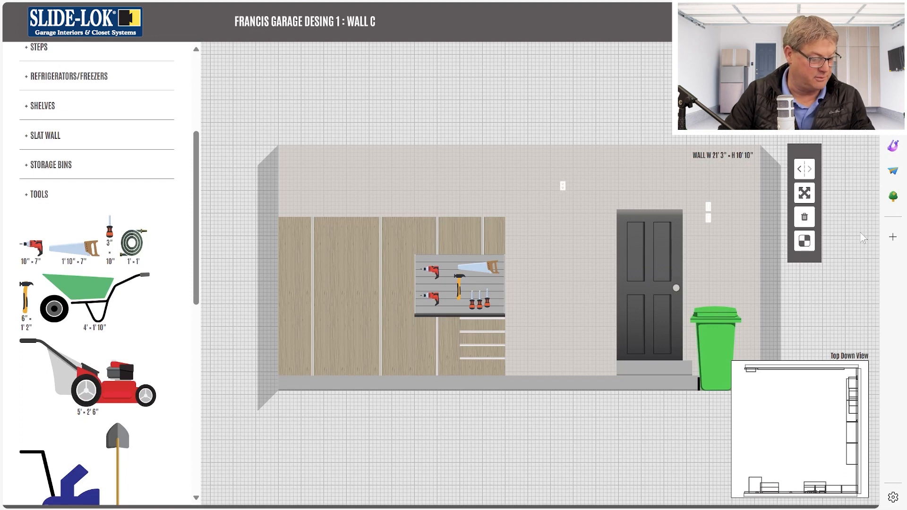
Move the outlet to X 8 feet 4 inches just above the work top, and shift the screwdrivers to its right.
{"action": "left_click", "coordinate": [804, 193]}
{"action": "left_click", "coordinate": [596, 184]}
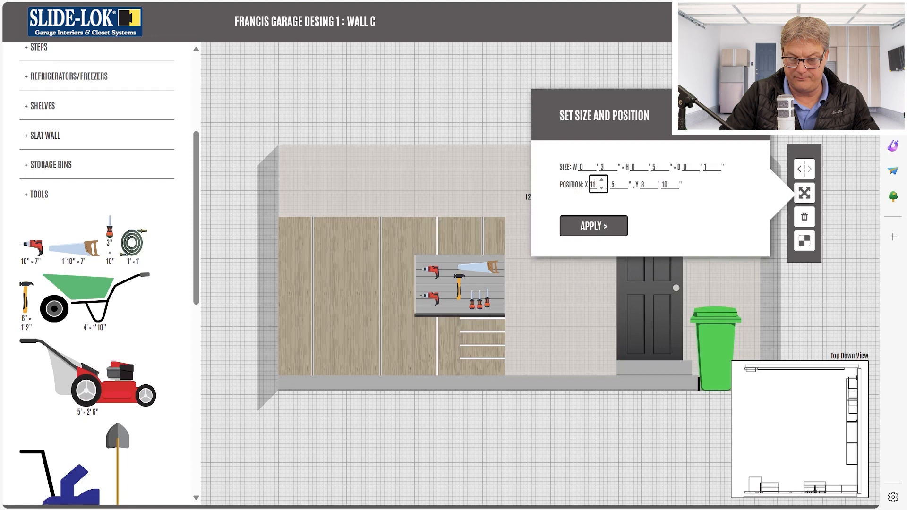
{"action": "left_click", "coordinate": [623, 188]}
{"action": "left_click", "coordinate": [651, 185]}
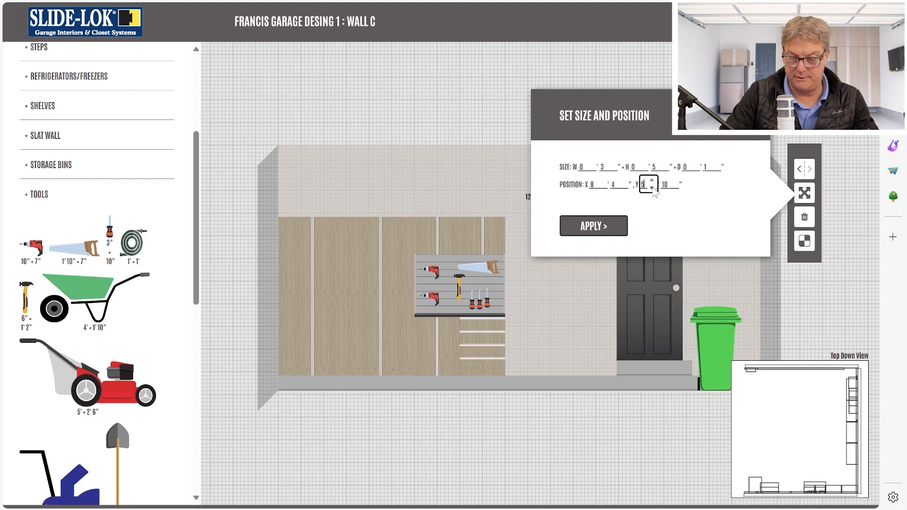
{"action": "left_click", "coordinate": [593, 225]}
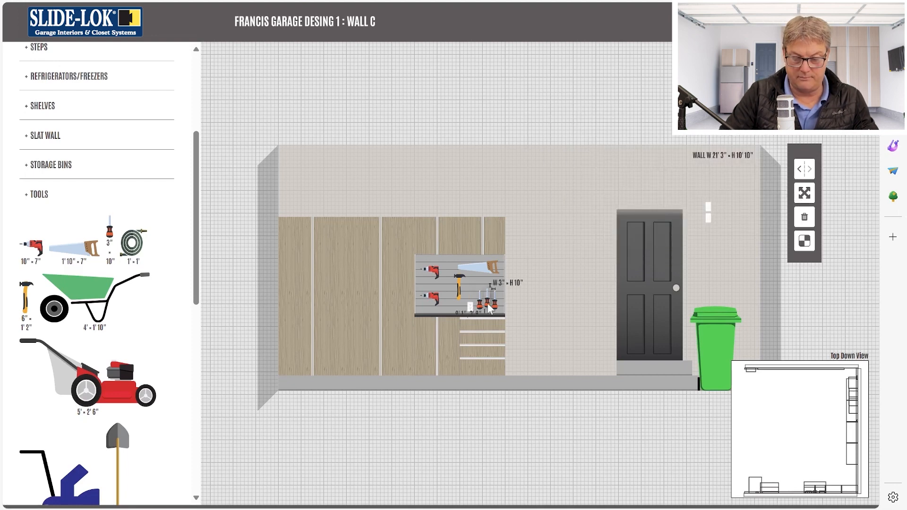
Place the Flavie tall cabinet T248416 with the center channel directly against the right side of the drawer cabinet.
{"action": "scroll", "coordinate": [59, 131], "scroll_direction": "up", "scroll_amount": 5}
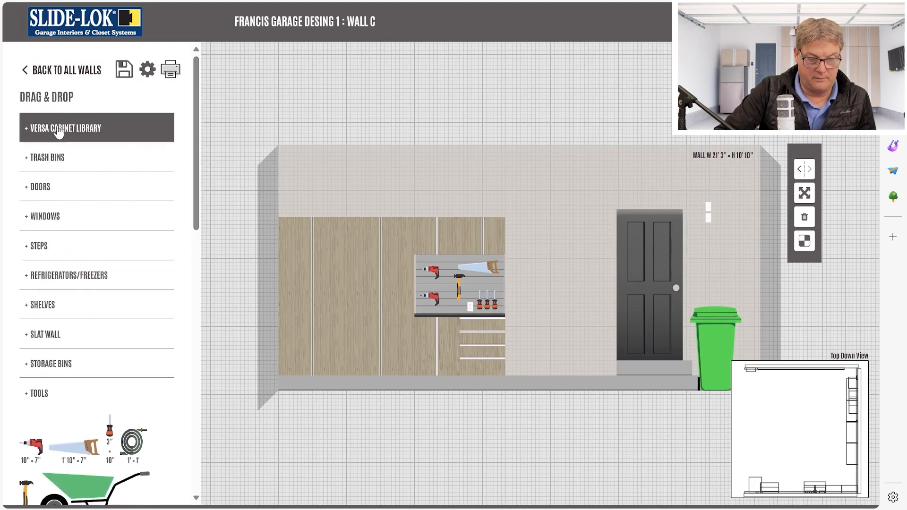
{"action": "left_click", "coordinate": [59, 131]}
{"action": "left_click_drag", "start_coordinate": [194, 90], "coordinate": [189, 340]}
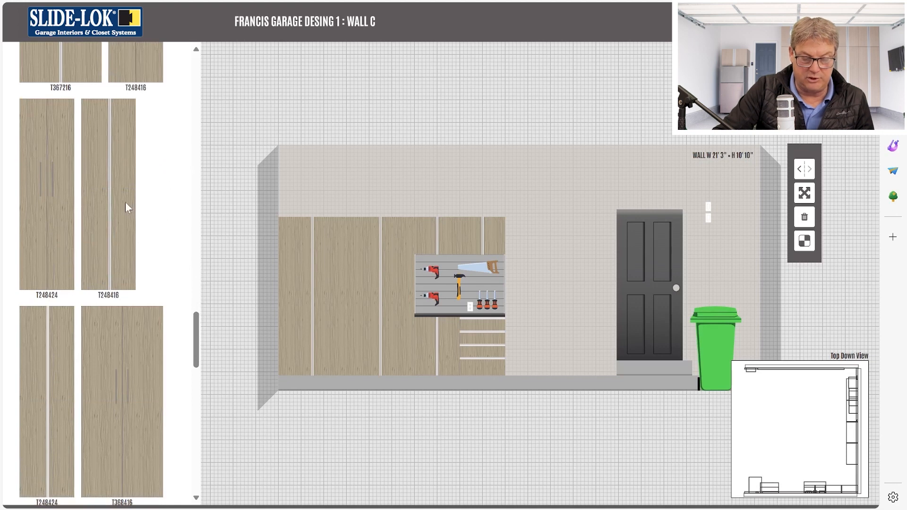
{"action": "left_click_drag", "start_coordinate": [126, 203], "coordinate": [532, 302]}
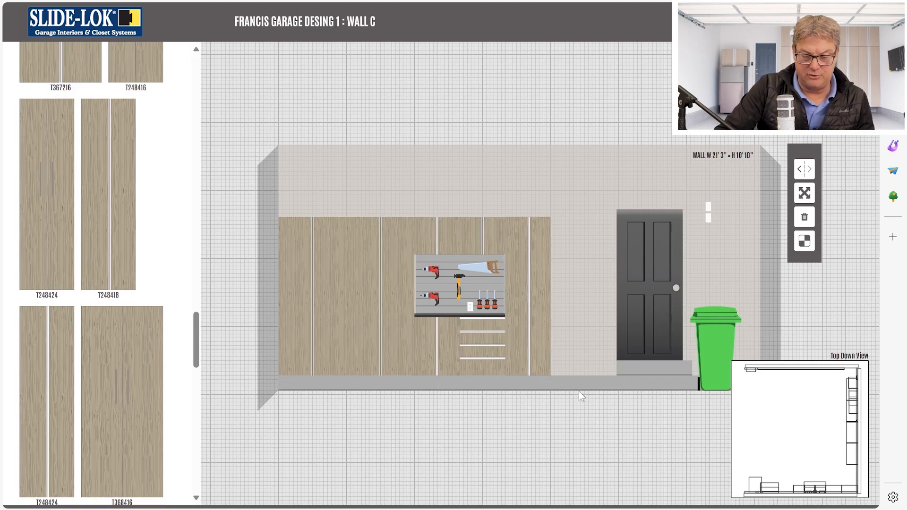
{"action": "scroll", "coordinate": [154, 336], "scroll_direction": "up", "scroll_amount": 15}
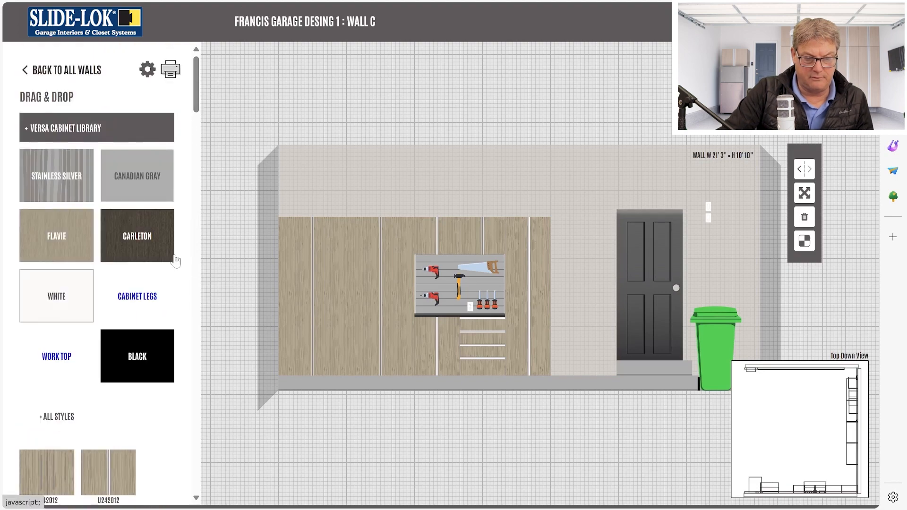
Create Wall D, 3 feet 9 inches wide and 10 feet 10 inches high, at a 270-degree angle to the previous wall.
{"action": "left_click", "coordinate": [80, 70]}
{"action": "left_click", "coordinate": [125, 156]}
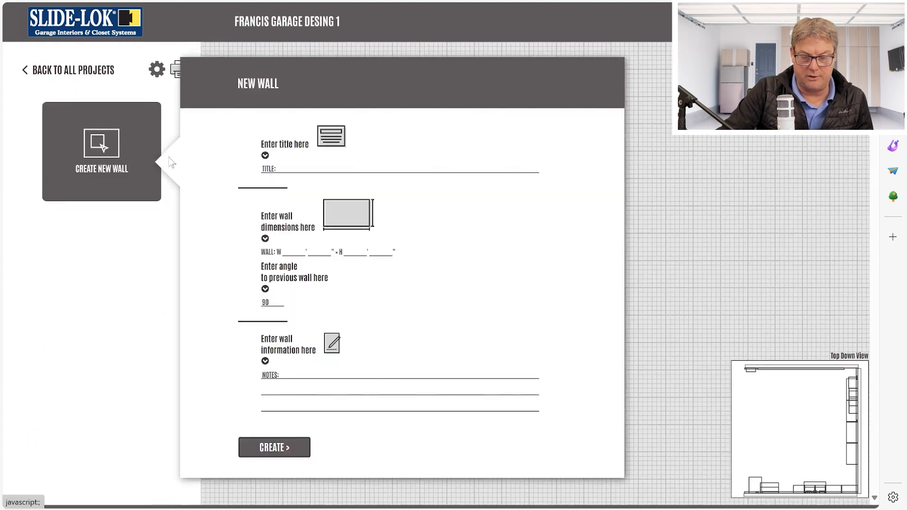
{"action": "left_click", "coordinate": [263, 167]}
{"action": "left_click", "coordinate": [276, 319]}
{"action": "key", "text": "Tab"}
{"action": "type", "text": "3"}
{"action": "key", "text": "Tab"}
{"action": "type", "text": "9"}
{"action": "key", "text": "Tab"}
{"action": "type", "text": "10"}
{"action": "key", "text": "Tab"}
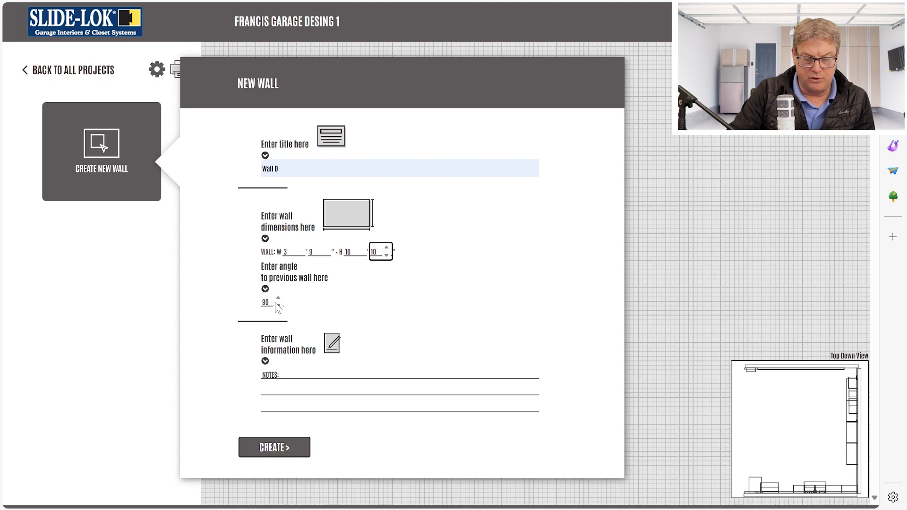
{"action": "key", "text": "Tab"}
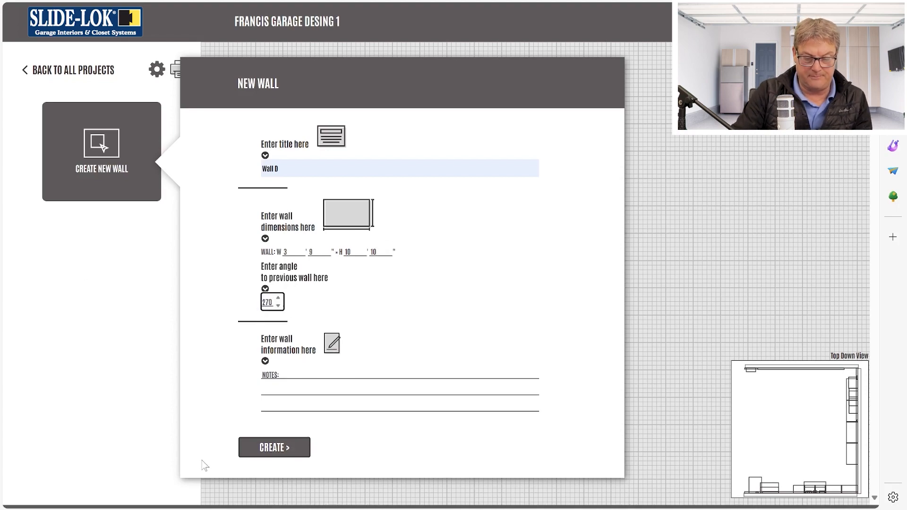
{"action": "left_click", "coordinate": [264, 453]}
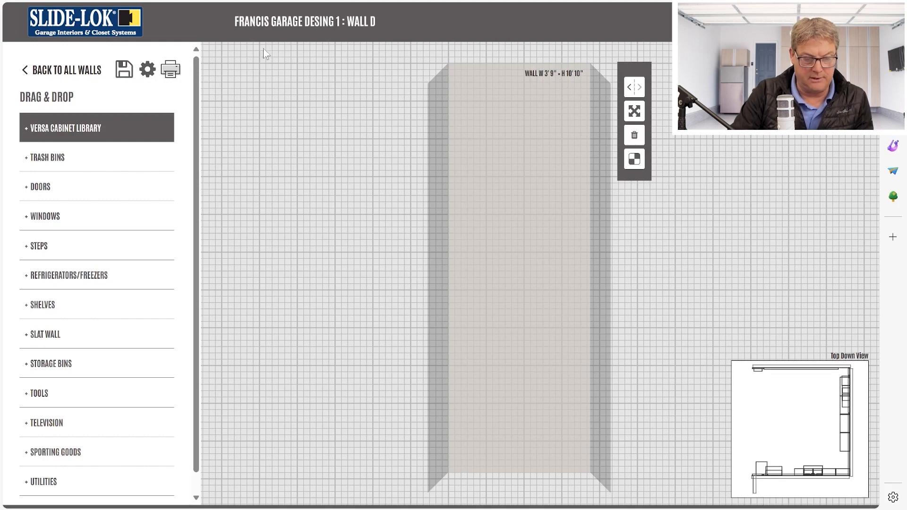
Create Wall E, 11 feet 7 inches wide and 10 feet 10 inches high, at a 90-degree angle to the previous wall.
{"action": "left_click", "coordinate": [99, 72]}
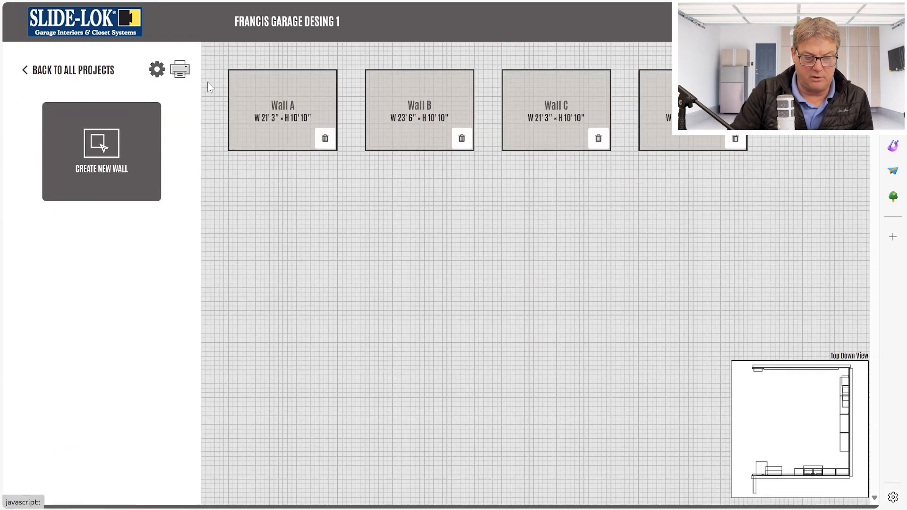
{"action": "left_click", "coordinate": [115, 138]}
{"action": "left_click", "coordinate": [307, 170]}
{"action": "left_click", "coordinate": [287, 334]}
{"action": "key", "text": "Tab"}
{"action": "type", "text": "11"}
{"action": "key", "text": "Tab"}
{"action": "type", "text": "7"}
{"action": "key", "text": "Tab"}
{"action": "type", "text": "10"}
{"action": "key", "text": "Tab"}
{"action": "type", "text": "10"}
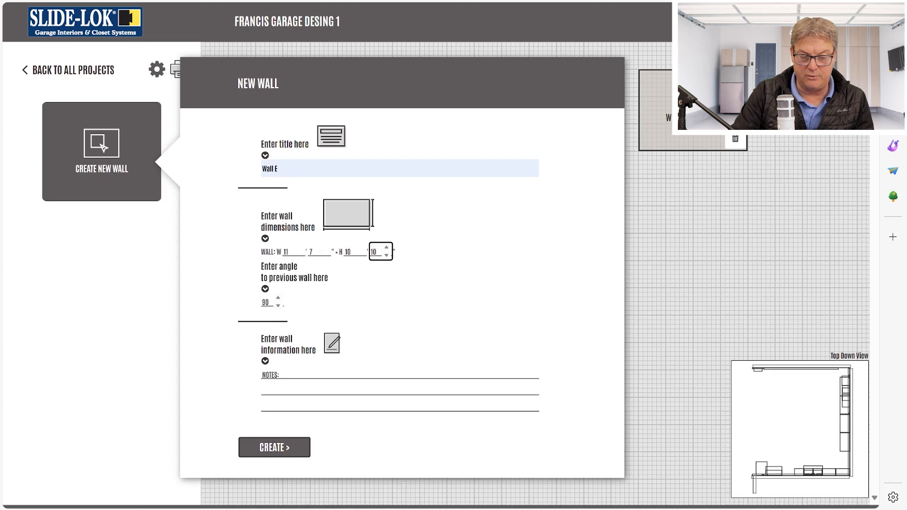
{"action": "left_click", "coordinate": [273, 447]}
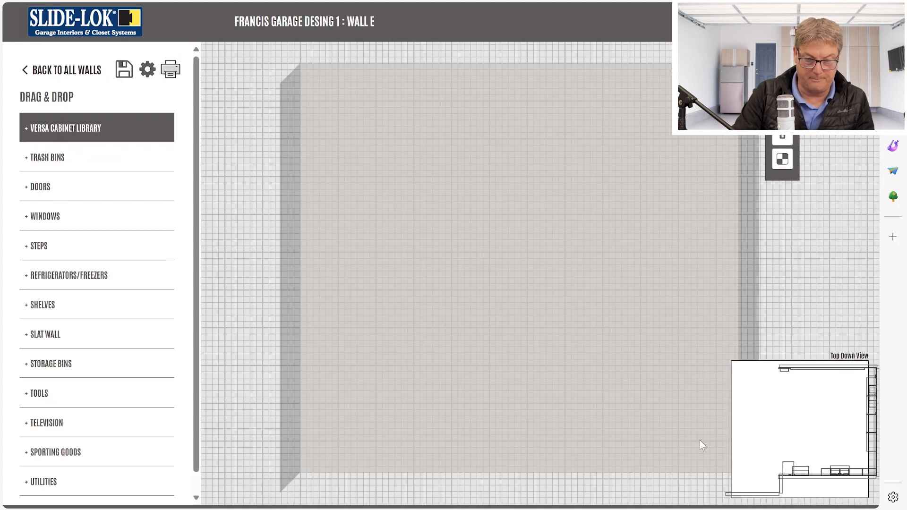
Place the 1'4" × 10" utility control box on Wall E at X 5 feet 3 inches, Y 4 feet 9 inches.
{"action": "scroll", "coordinate": [122, 163], "scroll_direction": "down", "scroll_amount": 1}
{"action": "left_click", "coordinate": [49, 461]}
{"action": "scroll", "coordinate": [186, 285], "scroll_direction": "down", "scroll_amount": 2}
{"action": "scroll", "coordinate": [33, 276], "scroll_direction": "down", "scroll_amount": 5}
{"action": "left_click_drag", "start_coordinate": [99, 199], "coordinate": [514, 277]}
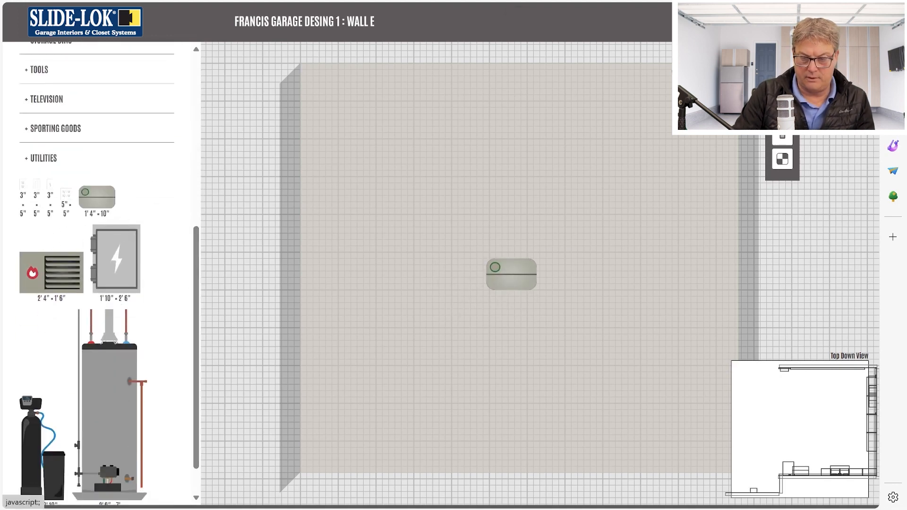
{"action": "left_click", "coordinate": [782, 89]}
{"action": "left_click", "coordinate": [578, 99]}
{"action": "left_click", "coordinate": [600, 108]}
{"action": "left_click", "coordinate": [651, 105]}
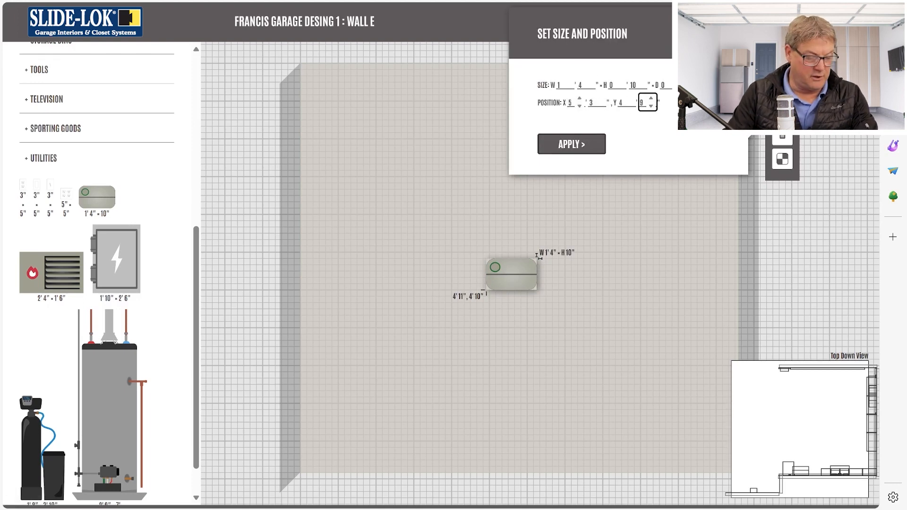
Resize the control box to 8 inches wide and 6 inches high.
{"action": "left_click", "coordinate": [569, 89]}
{"action": "left_click", "coordinate": [589, 82]}
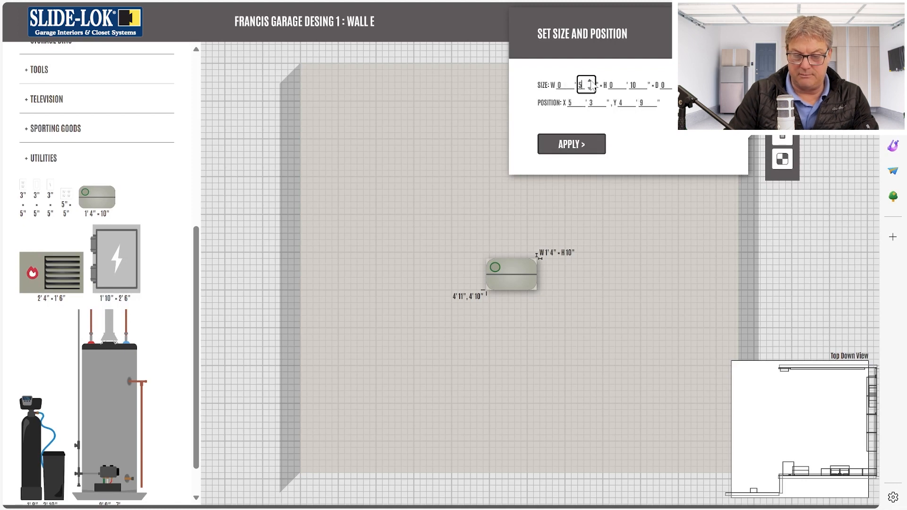
{"action": "left_click", "coordinate": [590, 82]}
{"action": "left_click", "coordinate": [640, 88]}
{"action": "left_click", "coordinate": [641, 88]}
{"action": "left_click", "coordinate": [641, 89]}
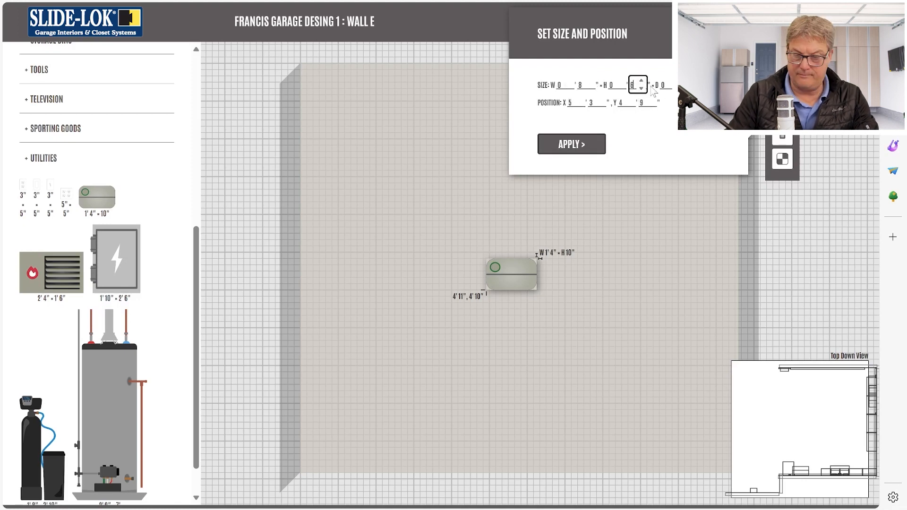
{"action": "left_click", "coordinate": [571, 144]}
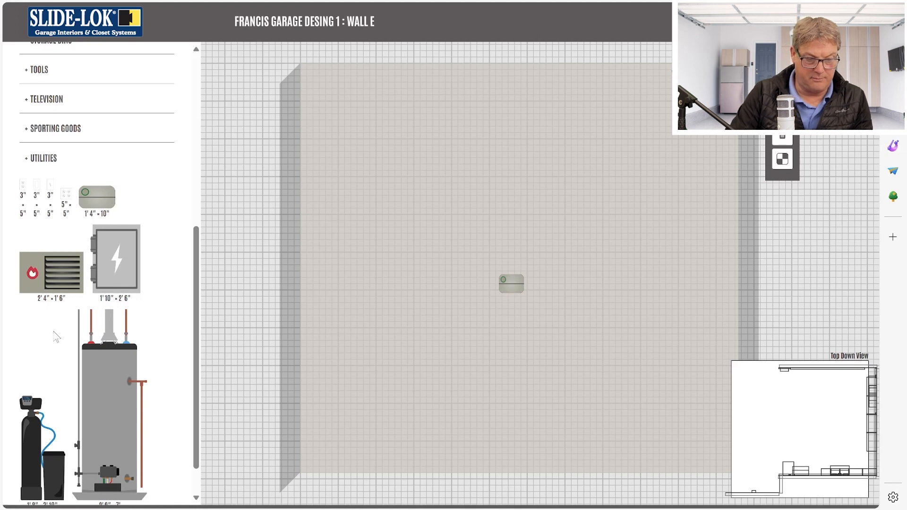
Place a 3" × 5" outlet at X 6 feet 4 inches, slightly below and to the right of the control box.
{"action": "left_click_drag", "start_coordinate": [22, 187], "coordinate": [537, 319]}
{"action": "double_click", "coordinate": [538, 320]}
{"action": "left_click", "coordinate": [600, 98]}
{"action": "left_click", "coordinate": [599, 98]}
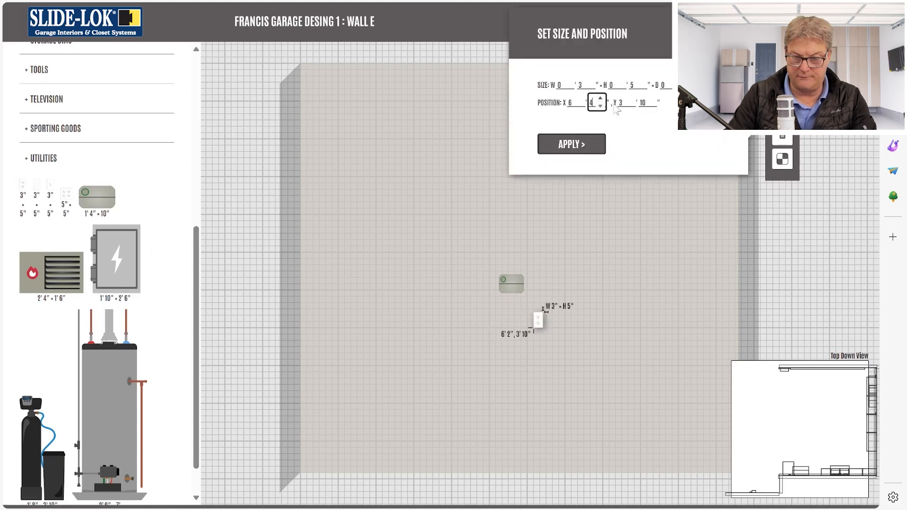
{"action": "left_click", "coordinate": [578, 143]}
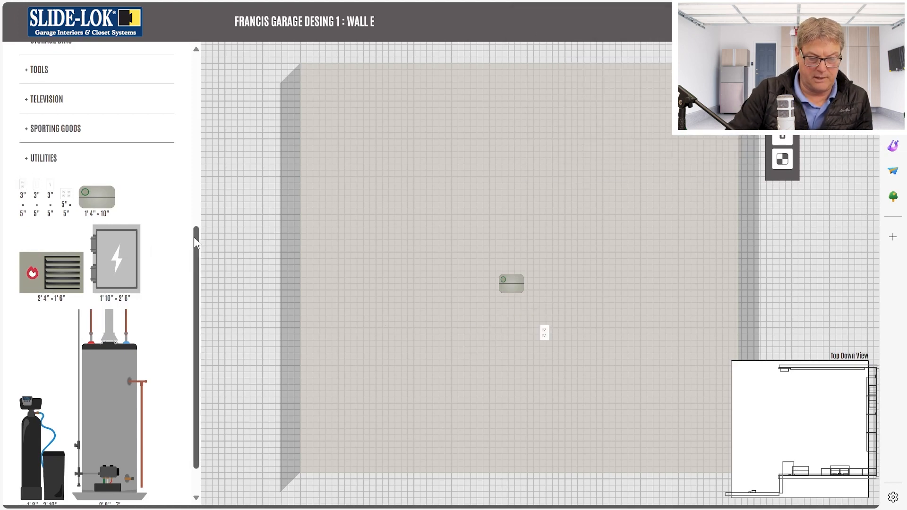
Place the 6' × 2'7" overhead shelf rack at the ceiling of Wall E.
{"action": "scroll", "coordinate": [118, 213], "scroll_direction": "up", "scroll_amount": 2}
{"action": "scroll", "coordinate": [91, 193], "scroll_direction": "down", "scroll_amount": 2}
{"action": "scroll", "coordinate": [135, 227], "scroll_direction": "up", "scroll_amount": 5}
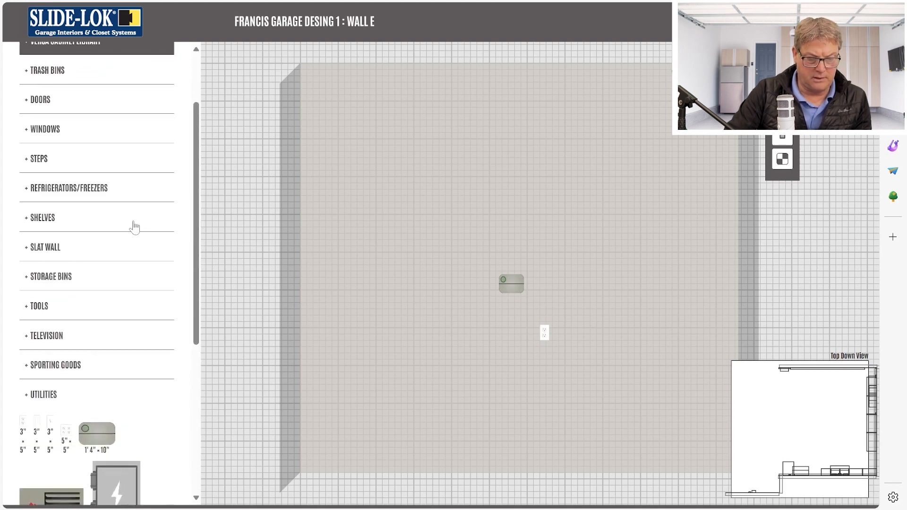
{"action": "left_click", "coordinate": [62, 276]}
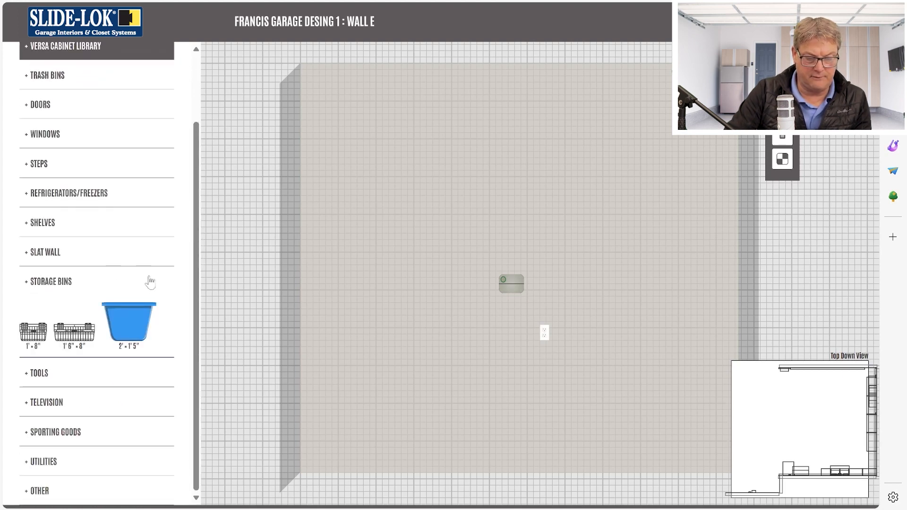
{"action": "left_click", "coordinate": [118, 222]}
{"action": "scroll", "coordinate": [198, 203], "scroll_direction": "down", "scroll_amount": 1}
{"action": "scroll", "coordinate": [202, 208], "scroll_direction": "down", "scroll_amount": 4}
{"action": "left_click_drag", "start_coordinate": [106, 256], "coordinate": [522, 112]}
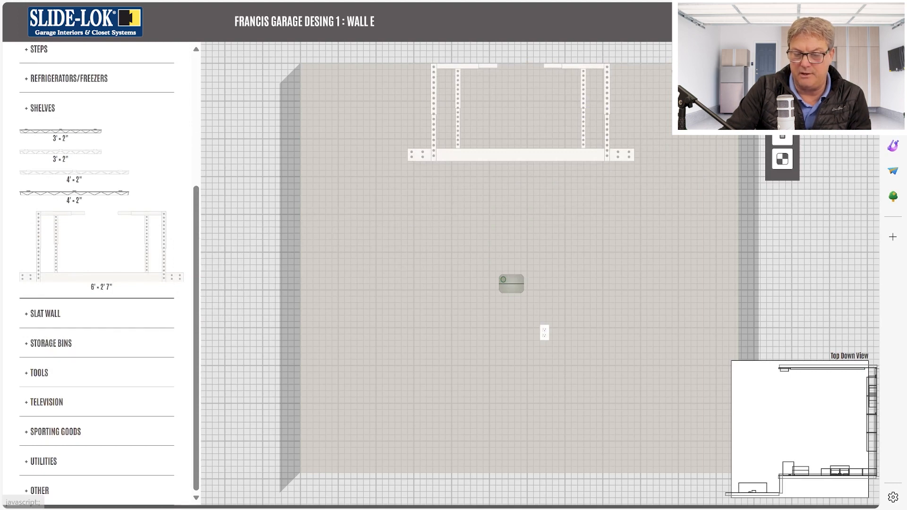
Set the overhead rack's height to 3 feet 7 inches and realign it with the ceiling, at about X 2'9", Y 7'3".
{"action": "left_click", "coordinate": [782, 113]}
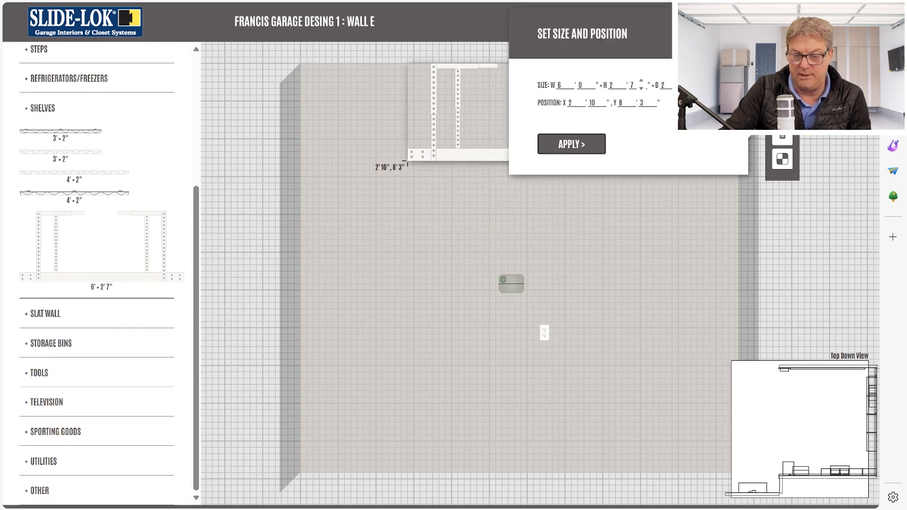
{"action": "left_click", "coordinate": [621, 81]}
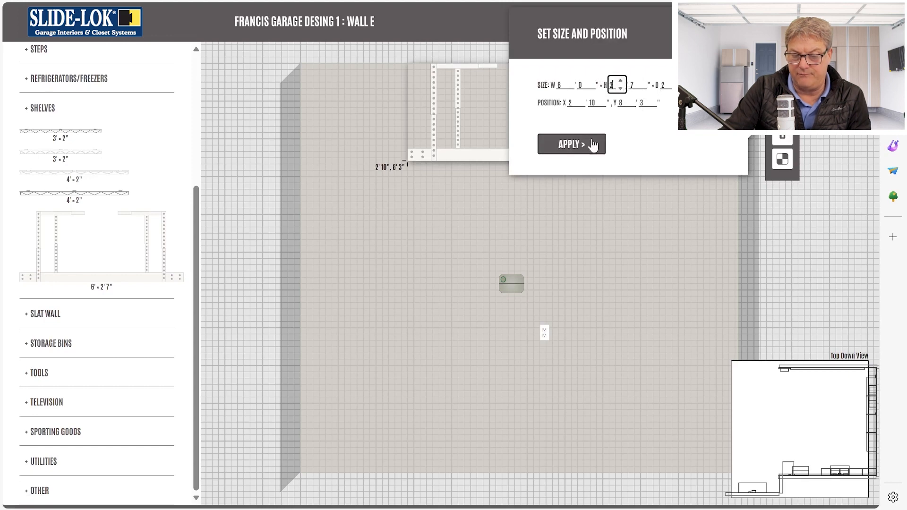
{"action": "left_click", "coordinate": [582, 147]}
{"action": "left_click_drag", "start_coordinate": [600, 156], "coordinate": [592, 188]}
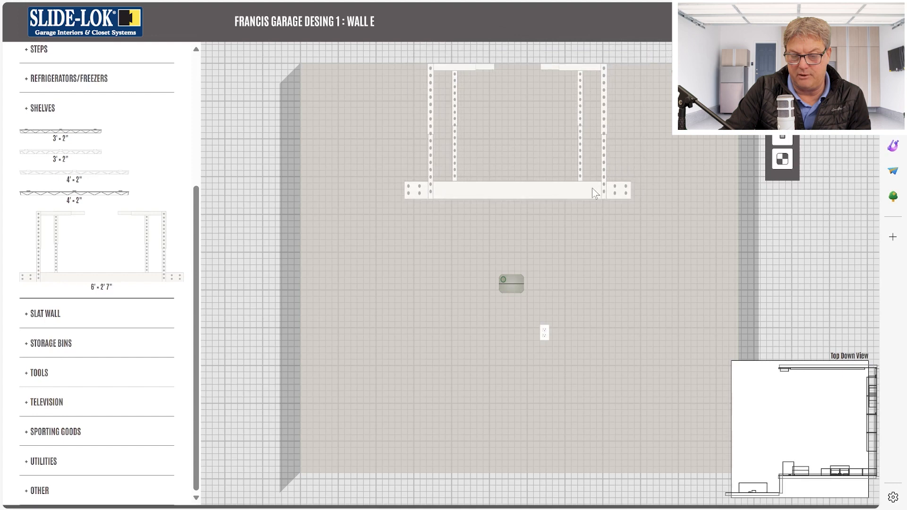
Set the overhead rack's width to 8 feet and its depth to 4 feet, keeping the height at 3 feet 7 inches.
{"action": "left_click", "coordinate": [782, 112]}
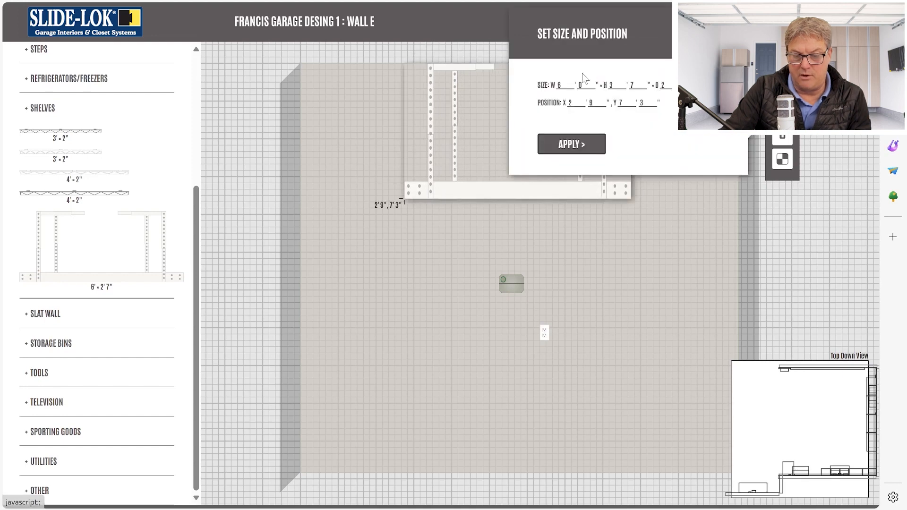
{"action": "left_click", "coordinate": [568, 81]}
{"action": "left_click", "coordinate": [570, 83]}
{"action": "left_click", "coordinate": [621, 83]}
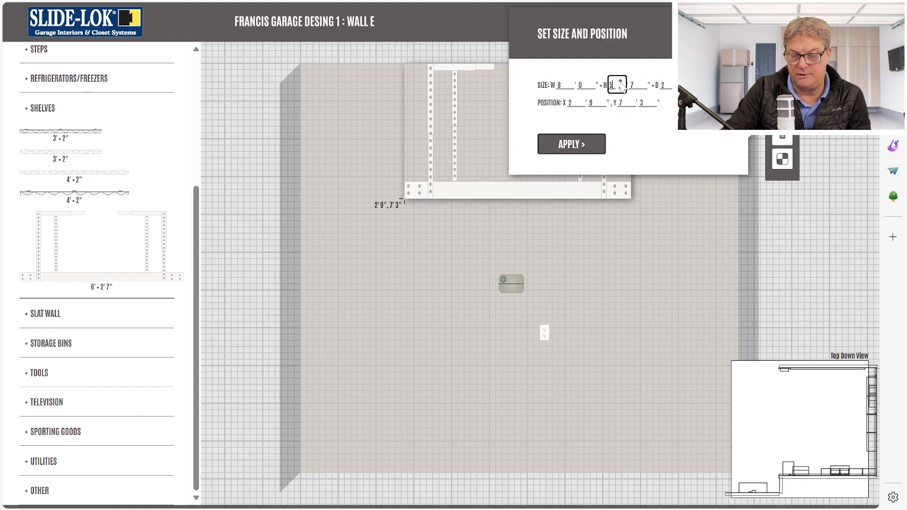
{"action": "left_click", "coordinate": [672, 82]}
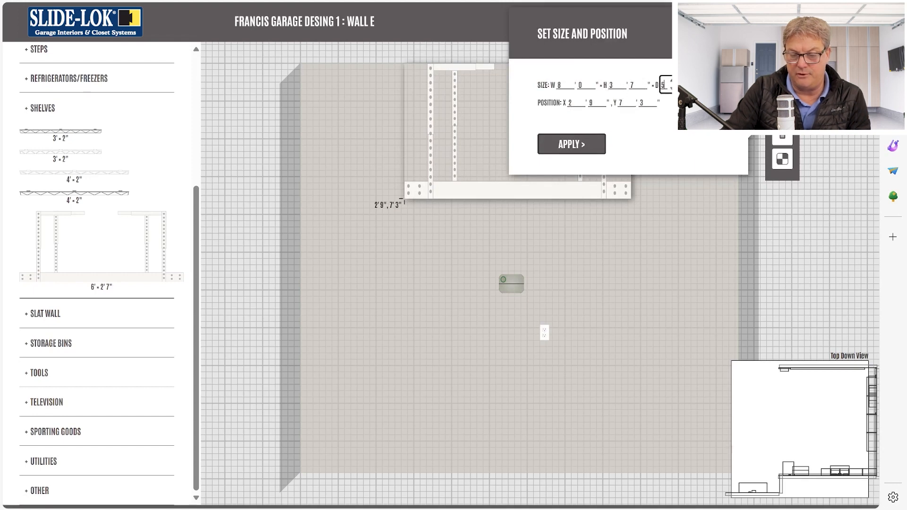
{"action": "left_click", "coordinate": [673, 87]}
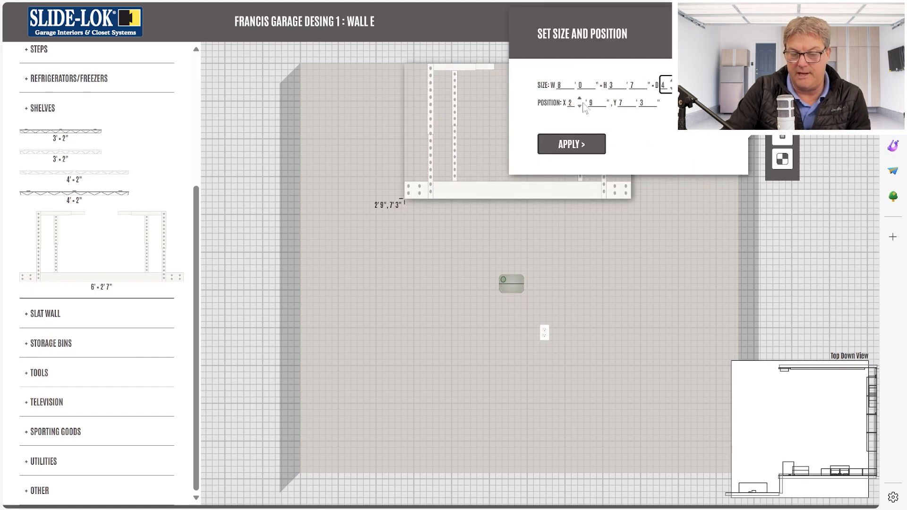
{"action": "left_click", "coordinate": [590, 144]}
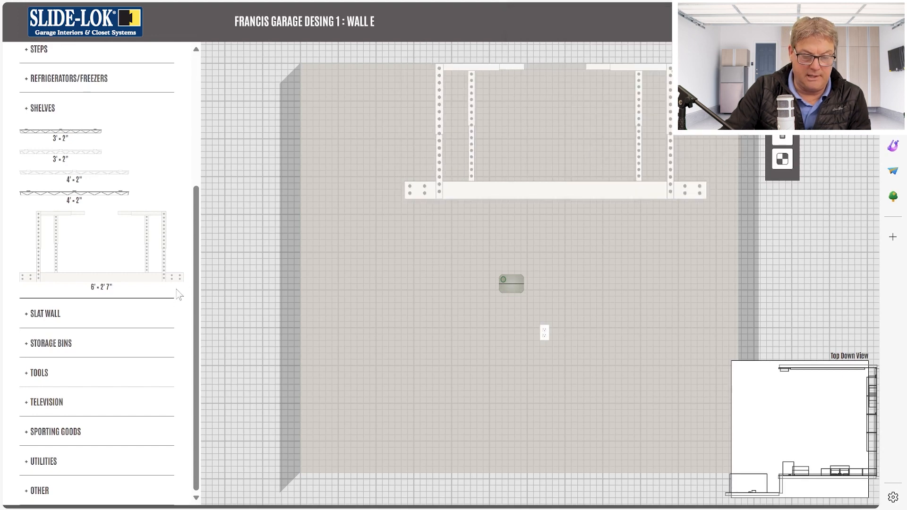
Place two blue 2' × 1'5" storage bins on the overhead rack, bring the rack in front of them and nudge it slightly left.
{"action": "left_click", "coordinate": [55, 349]}
{"action": "left_click_drag", "start_coordinate": [129, 322], "coordinate": [448, 173]}
{"action": "left_click_drag", "start_coordinate": [134, 321], "coordinate": [531, 174]}
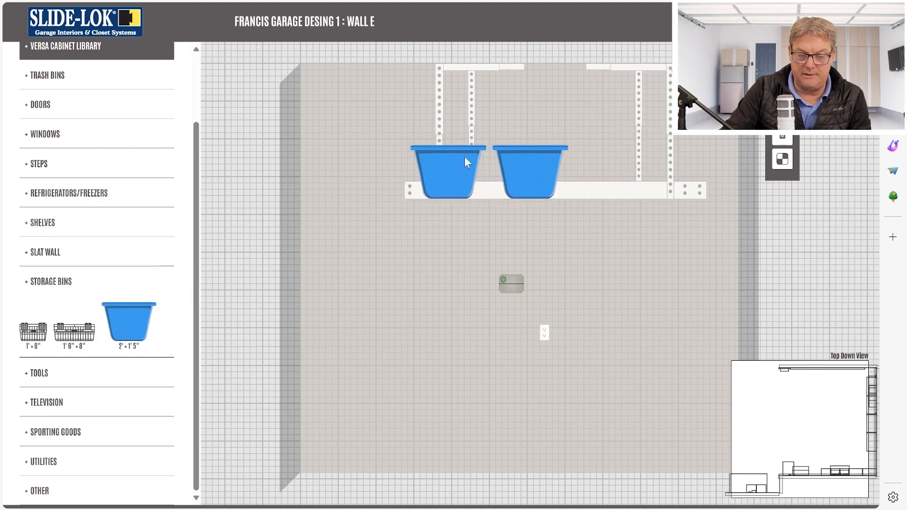
{"action": "left_click", "coordinate": [633, 188]}
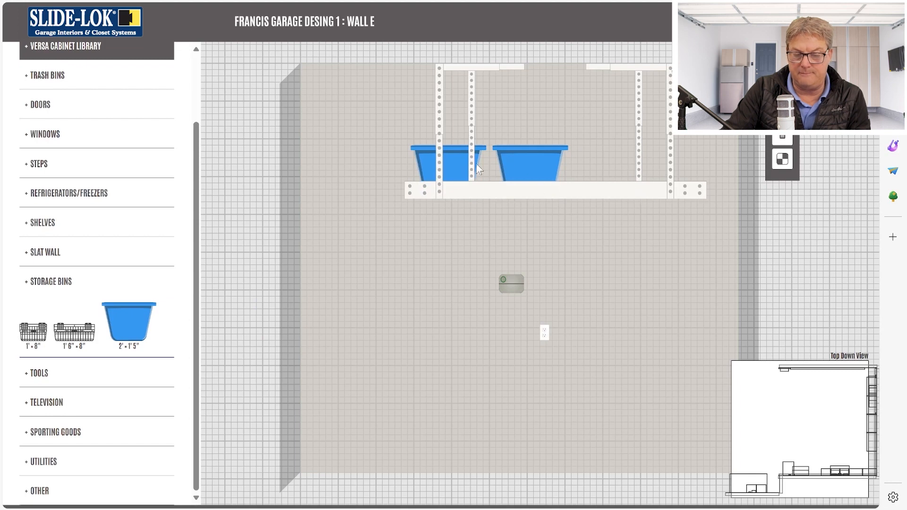
{"action": "left_click_drag", "start_coordinate": [645, 69], "coordinate": [670, 138]}
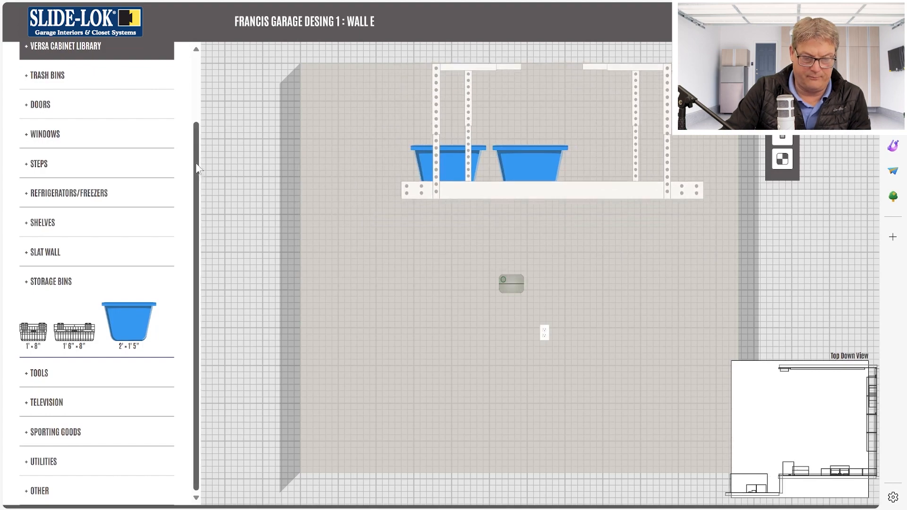
{"action": "scroll", "coordinate": [124, 75], "scroll_direction": "up", "scroll_amount": 3}
{"action": "scroll", "coordinate": [144, 133], "scroll_direction": "down", "scroll_amount": 2}
{"action": "left_click", "coordinate": [66, 194]}
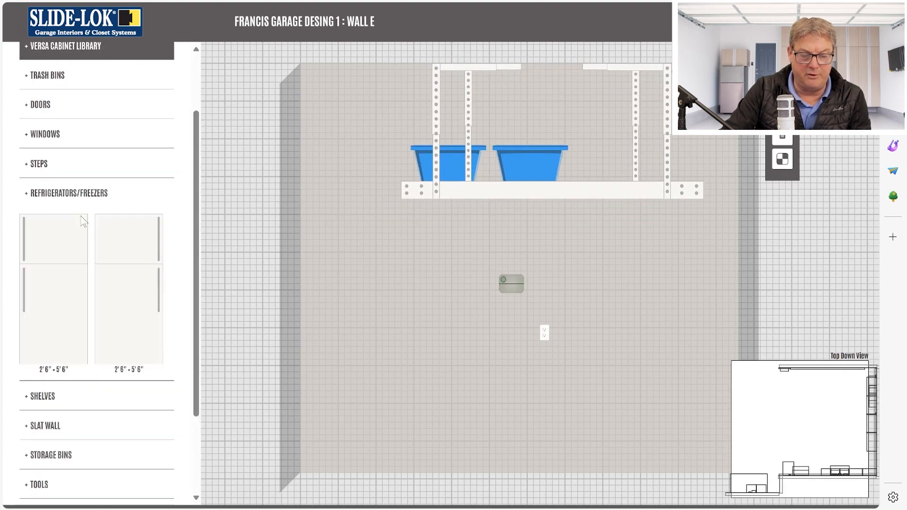
{"action": "left_click_drag", "start_coordinate": [130, 323], "coordinate": [586, 374]}
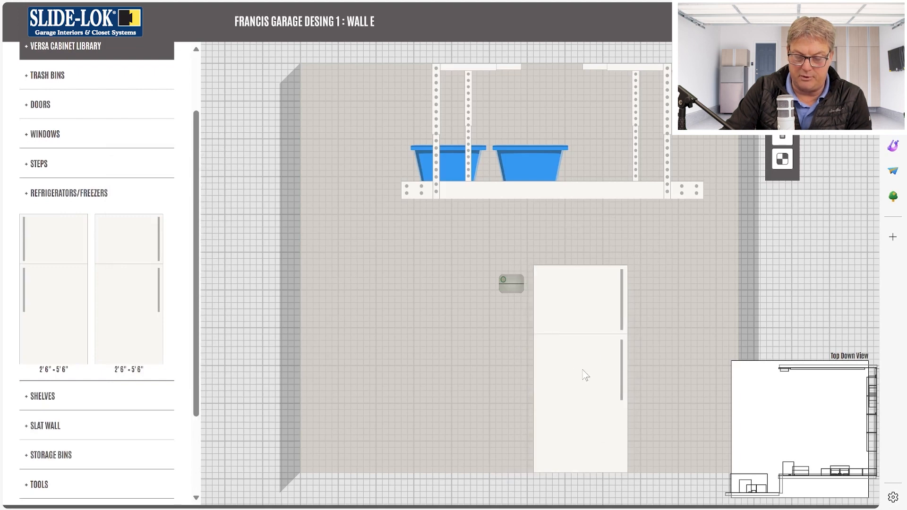
{"action": "key", "text": "Delete"}
Place the 7-inch-high step along the base of Wall E, spanning the wall's full width.
{"action": "left_click", "coordinate": [52, 164]}
{"action": "left_click_drag", "start_coordinate": [95, 192], "coordinate": [423, 461]}
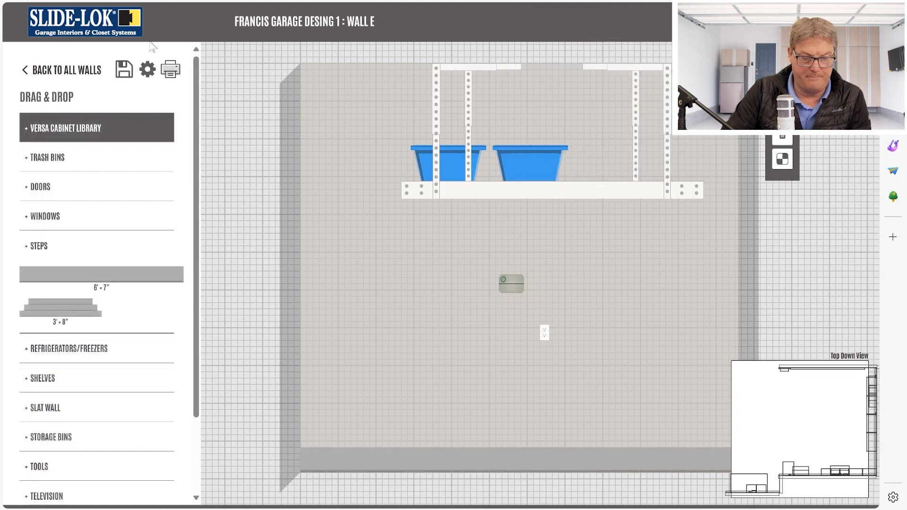
Create Wall F, 25 feet 2 inches wide and 10 feet 10 inches high, at a 90-degree angle to the previous wall.
{"action": "left_click", "coordinate": [78, 71]}
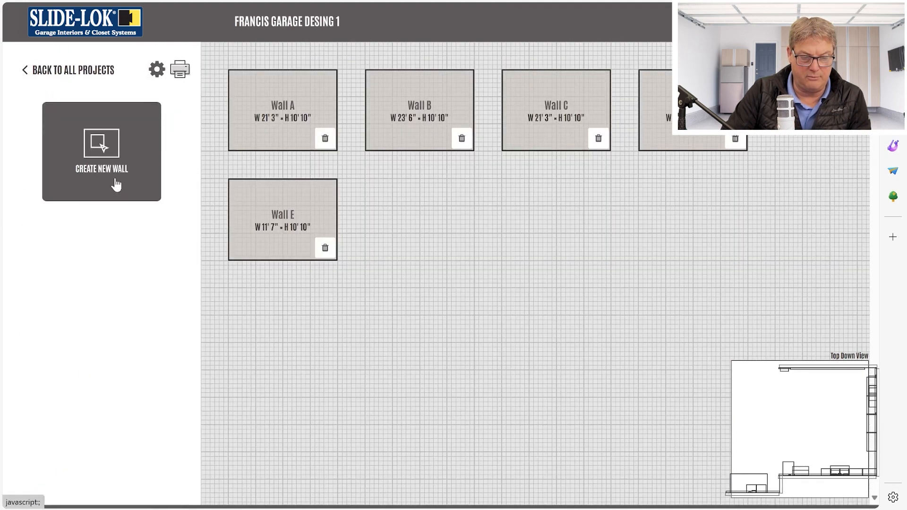
{"action": "left_click", "coordinate": [137, 141]}
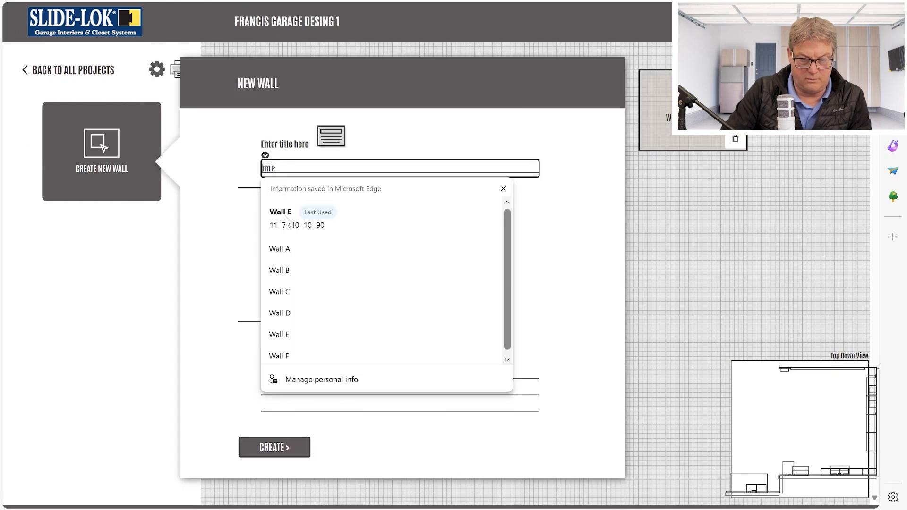
{"action": "left_click", "coordinate": [281, 355]}
{"action": "key", "text": "Tab"}
{"action": "type", "text": "25"}
{"action": "key", "text": "Tab"}
{"action": "type", "text": "2"}
{"action": "key", "text": "Tab"}
{"action": "type", "text": "10"}
{"action": "key", "text": "Tab"}
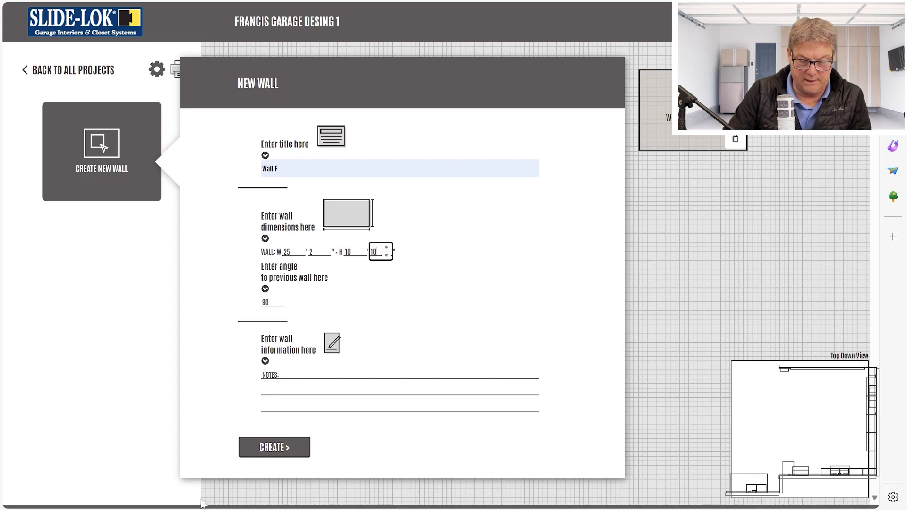
{"action": "left_click", "coordinate": [287, 449]}
Place a 3" × 5" outlet on the left part of Wall F.
{"action": "left_click", "coordinate": [44, 480]}
{"action": "scroll", "coordinate": [119, 417], "scroll_direction": "down", "scroll_amount": 7}
{"action": "left_click_drag", "start_coordinate": [23, 157], "coordinate": [380, 309]}
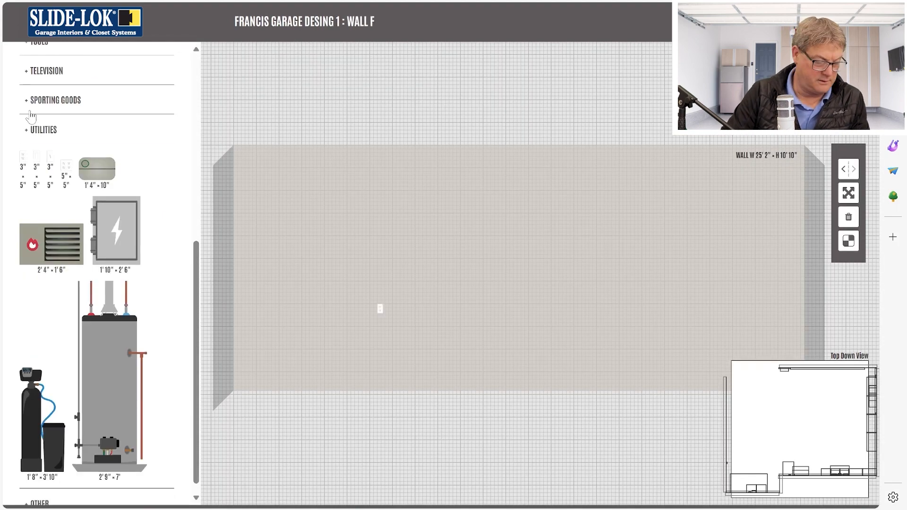
Place the 1'10" × 2'6" electrical panel right of centre on Wall F and two 3" × 5" wall plates side by side further right.
{"action": "left_click_drag", "start_coordinate": [117, 230], "coordinate": [584, 262]}
{"action": "left_click_drag", "start_coordinate": [36, 157], "coordinate": [678, 281]}
{"action": "left_click_drag", "start_coordinate": [38, 156], "coordinate": [684, 281]}
Add the 6' × 7" step to the base of Wall F and set its position to X 0'0", Y 0'0".
{"action": "scroll", "coordinate": [47, 111], "scroll_direction": "up", "scroll_amount": 4}
{"action": "left_click", "coordinate": [40, 77]}
{"action": "left_click_drag", "start_coordinate": [102, 180], "coordinate": [326, 385]}
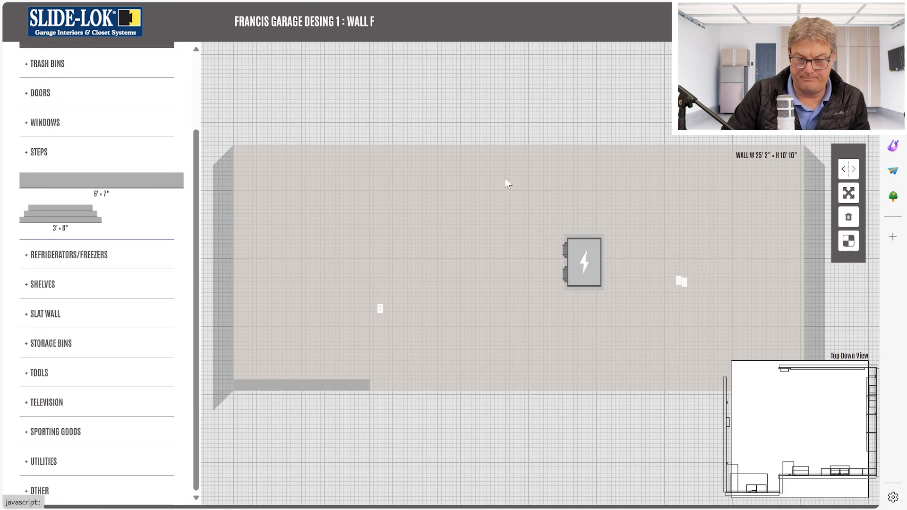
{"action": "left_click", "coordinate": [848, 193]}
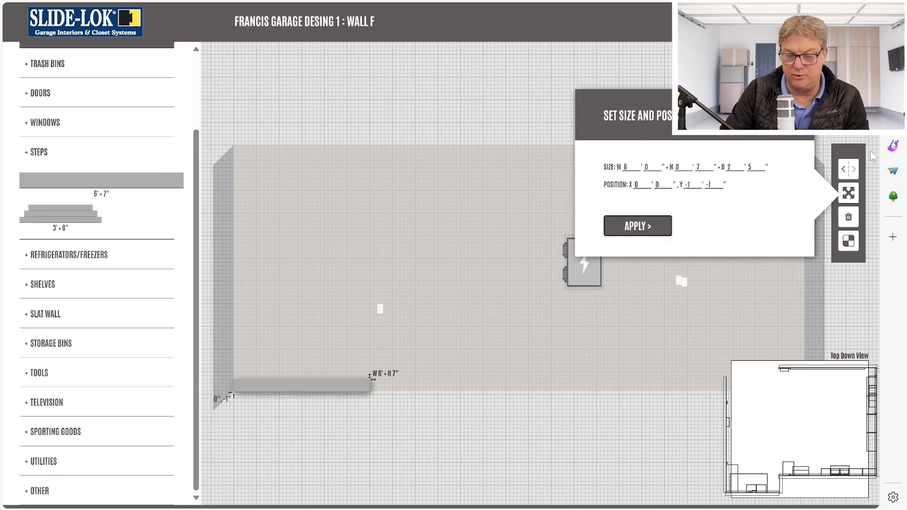
{"action": "left_click", "coordinate": [692, 185]}
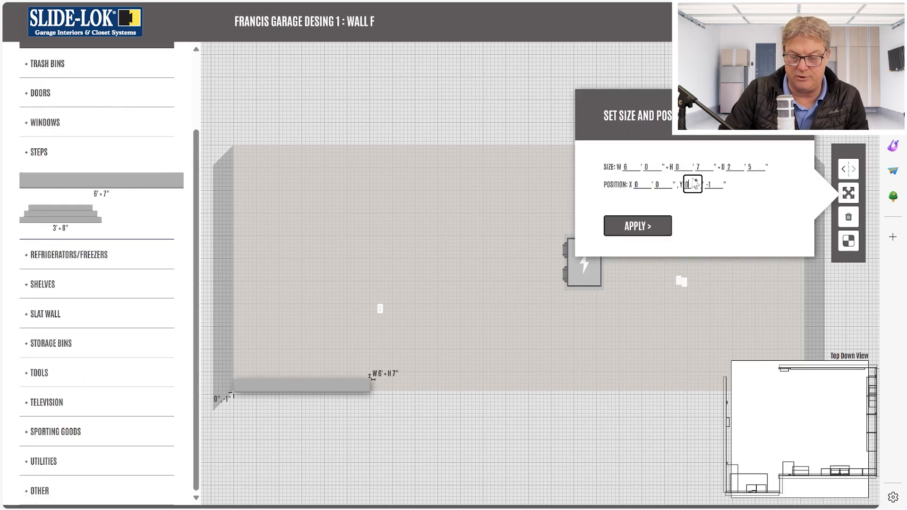
{"action": "left_click_drag", "start_coordinate": [718, 184], "coordinate": [697, 185]}
{"action": "type", "text": "0"}
Resize the step on Wall F to 25'2" wide, 8" high and 1" deep.
{"action": "type", "text": "25"}
{"action": "mouse_move", "coordinate": [635, 167]}
{"action": "left_mouse_down"}
{"action": "mouse_move", "coordinate": [621, 167]}
{"action": "mouse_move", "coordinate": [643, 166]}
{"action": "left_mouse_up"}
{"action": "type", "text": "2"}
{"action": "left_click_drag", "start_coordinate": [708, 166], "coordinate": [693, 166]}
{"action": "type", "text": "8"}
{"action": "left_click_drag", "start_coordinate": [761, 166], "coordinate": [746, 166]}
{"action": "type", "text": "1"}
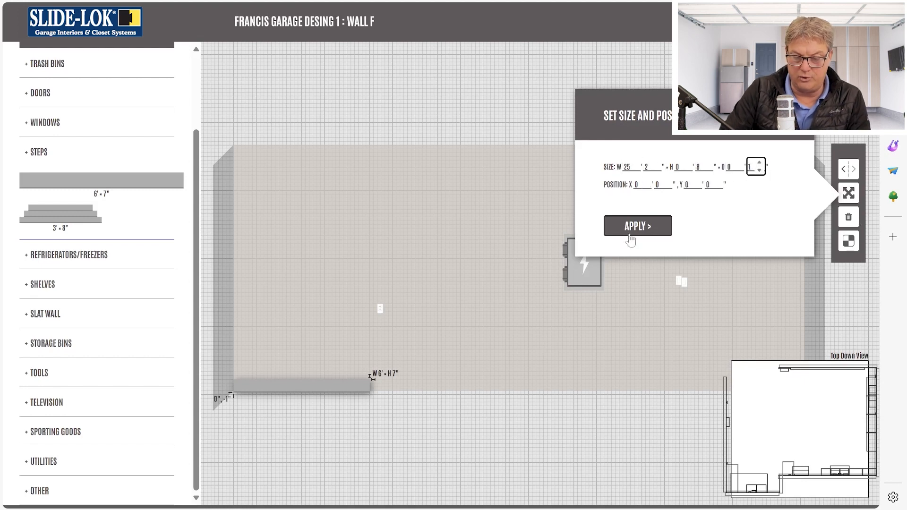
{"action": "left_click", "coordinate": [637, 226]}
Move the single outlet on the left part of Wall F to X 12'1", Y 3'6".
{"action": "left_click", "coordinate": [361, 153]}
{"action": "left_click", "coordinate": [380, 309]}
{"action": "left_click", "coordinate": [848, 192]}
{"action": "type", "text": "12"}
{"action": "mouse_move", "coordinate": [650, 184]}
{"action": "left_mouse_down"}
{"action": "mouse_move", "coordinate": [633, 185]}
{"action": "mouse_move", "coordinate": [653, 185]}
{"action": "left_mouse_up"}
{"action": "type", "text": "1"}
{"action": "left_click_drag", "start_coordinate": [716, 185], "coordinate": [689, 179]}
{"action": "type", "text": "6"}
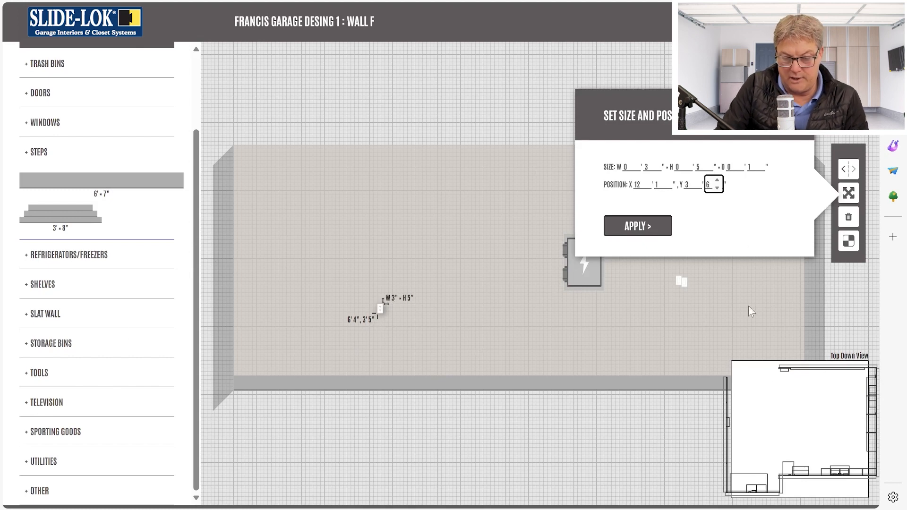
{"action": "left_click", "coordinate": [636, 227]}
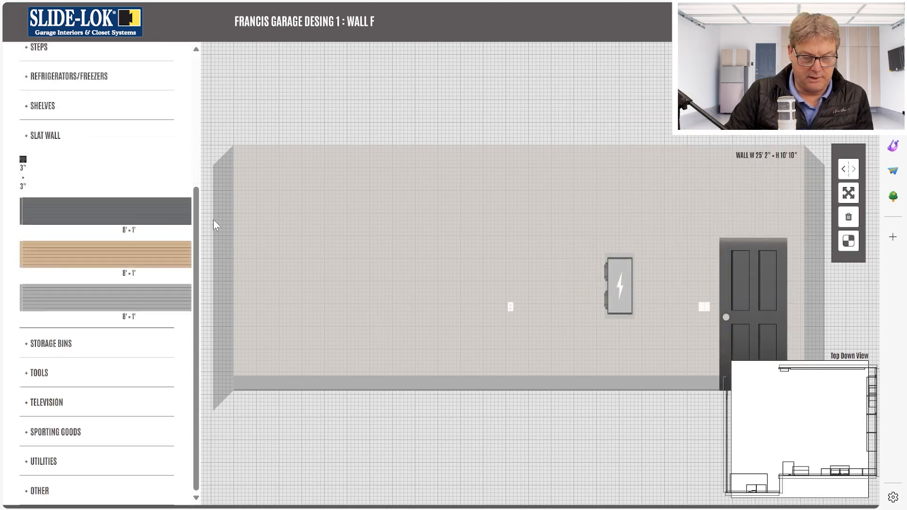
Place a grey 8' × 1' slat wall panel on the left part of Wall F at X 2'2", Y 2'8".
{"action": "left_click_drag", "start_coordinate": [109, 288], "coordinate": [373, 329]}
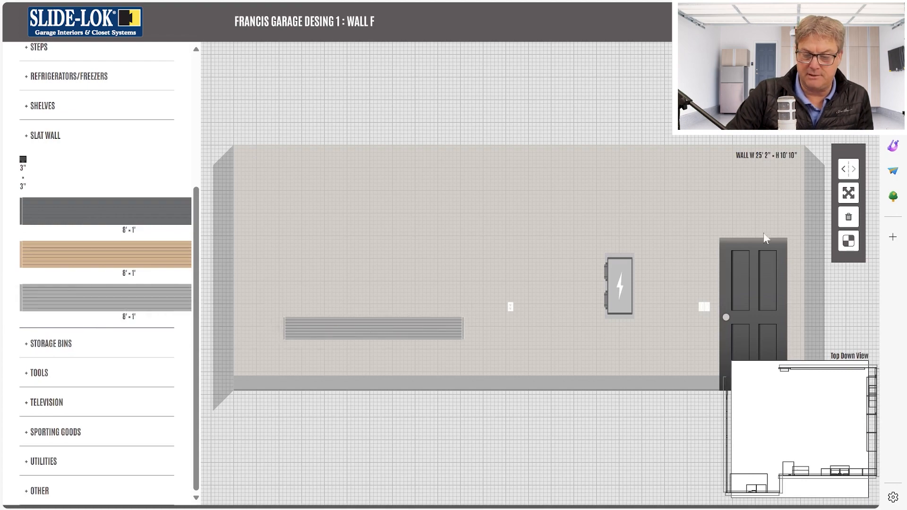
{"action": "left_click", "coordinate": [848, 193]}
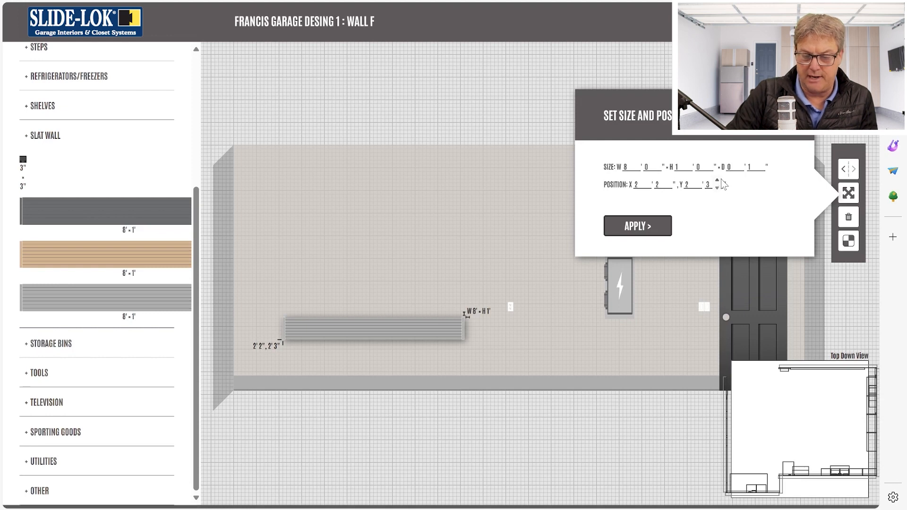
{"action": "left_click_drag", "start_coordinate": [711, 185], "coordinate": [702, 184]}
{"action": "type", "text": "8"}
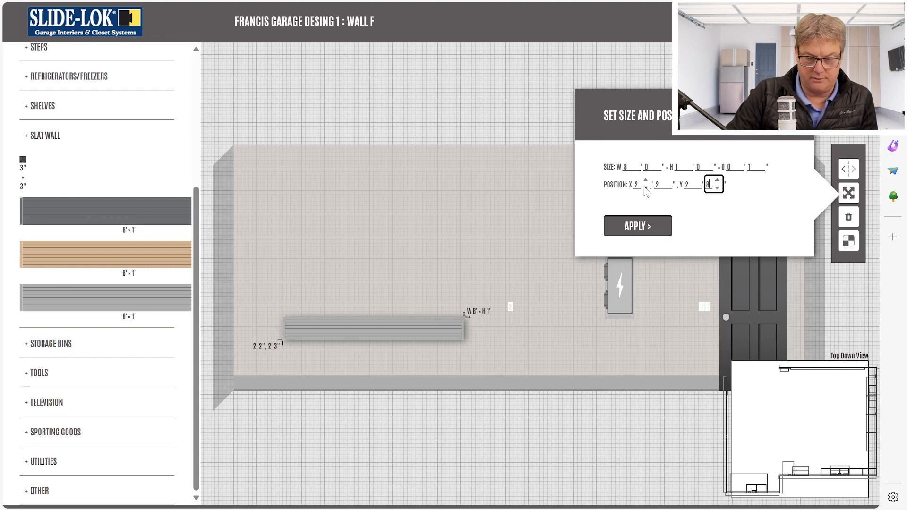
{"action": "left_click", "coordinate": [652, 227]}
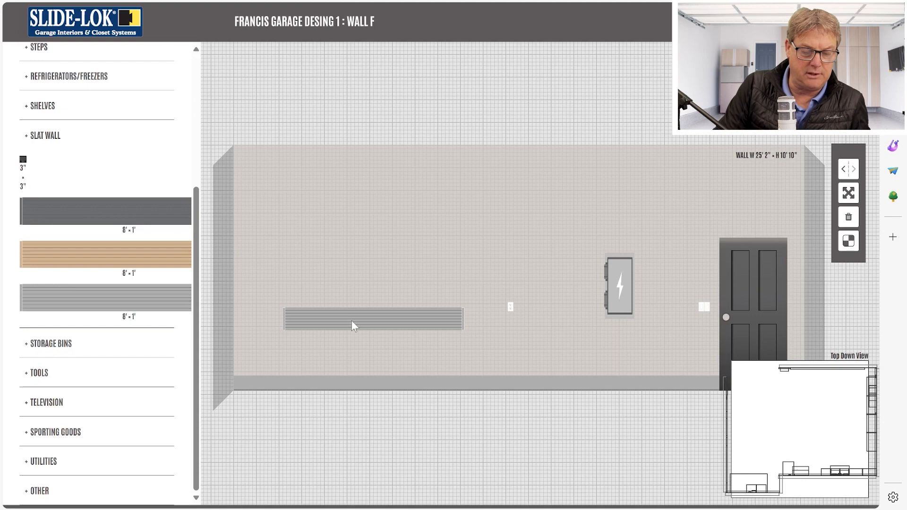
Stack two more grey 8' × 1' slat wall panels directly above the first one.
{"action": "left_click_drag", "start_coordinate": [171, 302], "coordinate": [376, 296]}
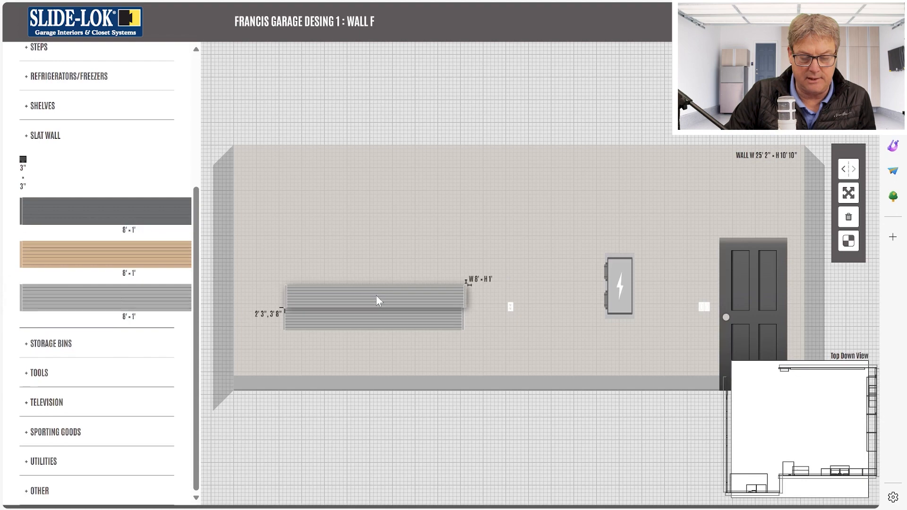
{"action": "left_click_drag", "start_coordinate": [376, 297], "coordinate": [376, 297]}
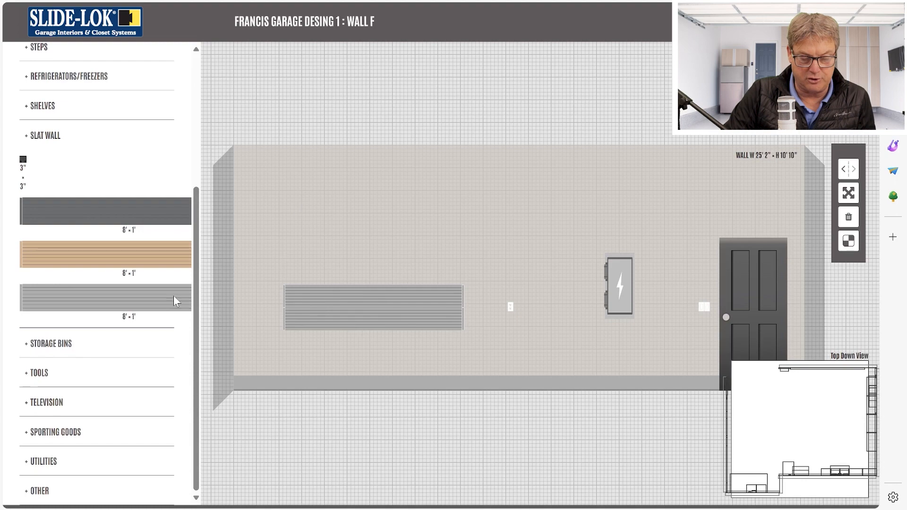
{"action": "left_click_drag", "start_coordinate": [154, 307], "coordinate": [378, 271]}
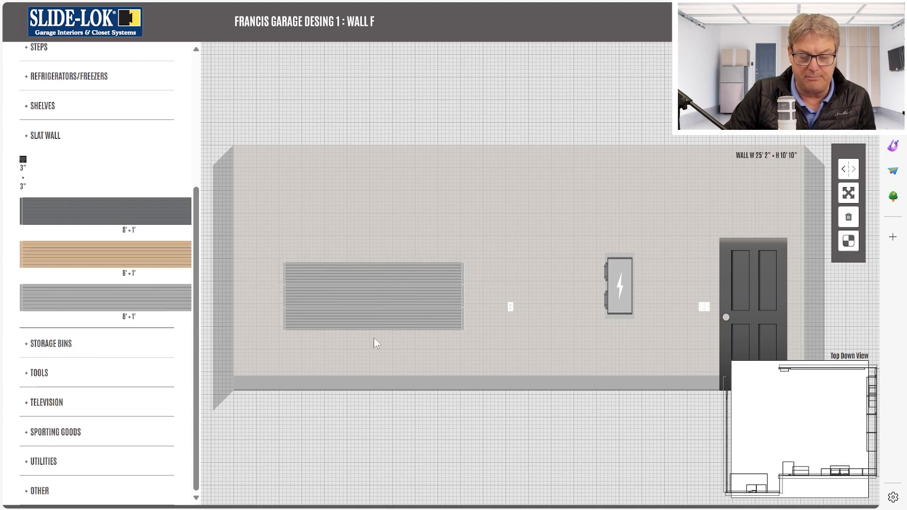
Check the positions of the stacked slat wall panels and add a fourth grey 8' × 1' panel flush on top of them.
{"action": "left_click", "coordinate": [848, 193]}
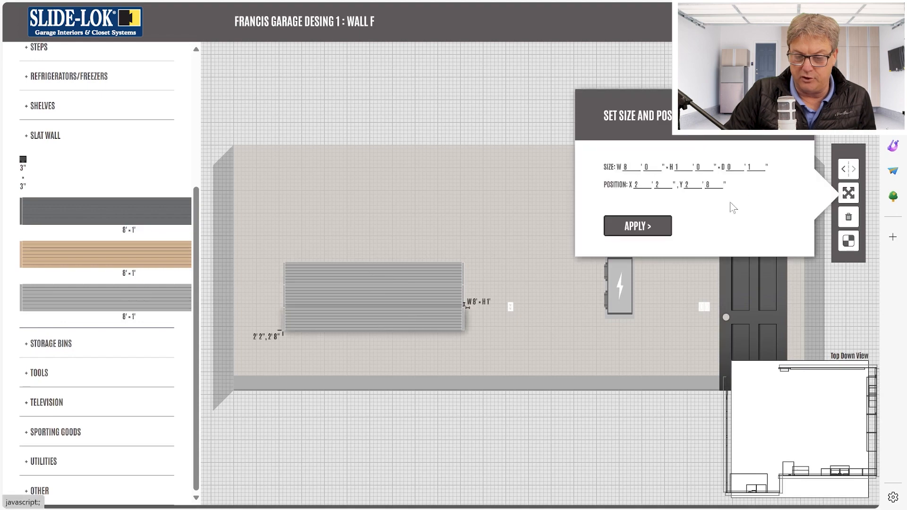
{"action": "left_click", "coordinate": [443, 193]}
{"action": "left_click", "coordinate": [434, 294]}
{"action": "left_click", "coordinate": [848, 193]}
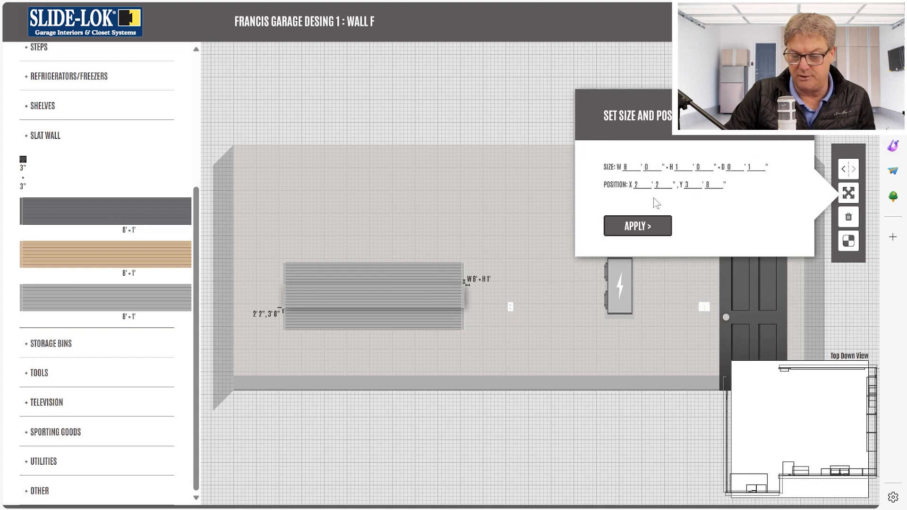
{"action": "left_click", "coordinate": [318, 273]}
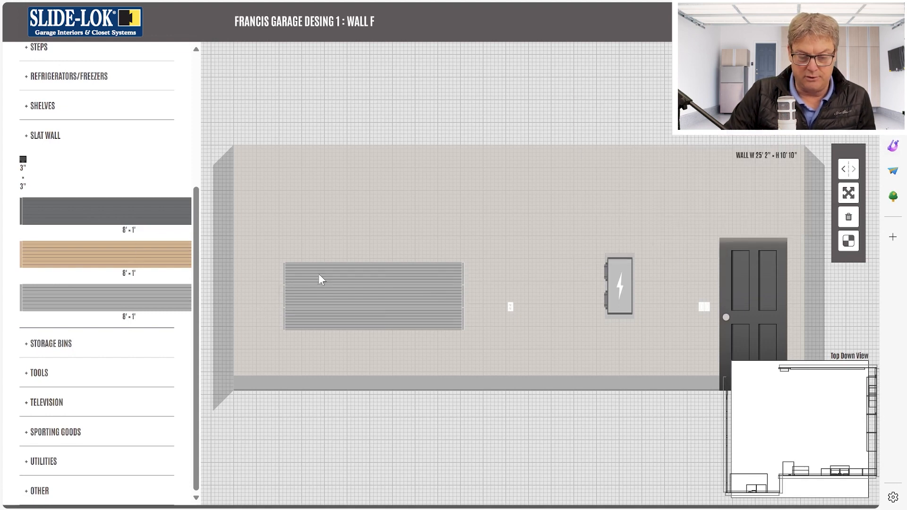
{"action": "left_click", "coordinate": [346, 279]}
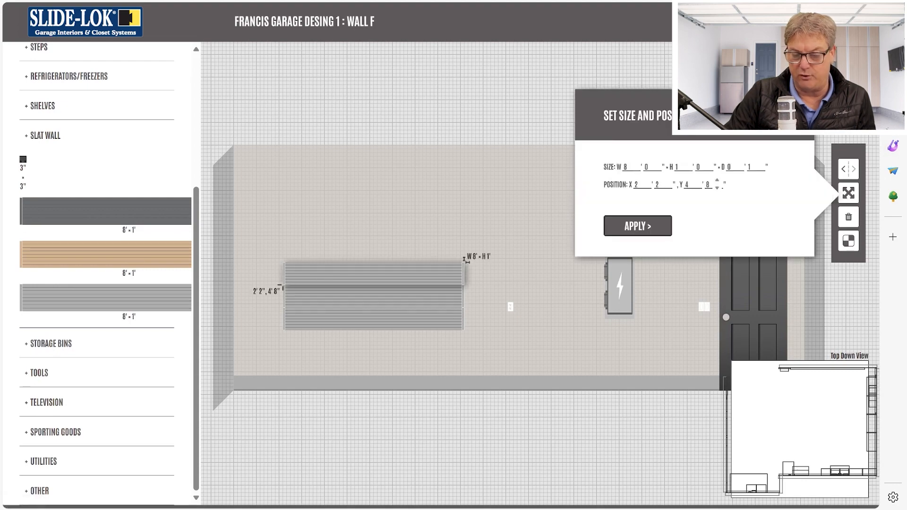
{"action": "left_click_drag", "start_coordinate": [148, 296], "coordinate": [374, 250]}
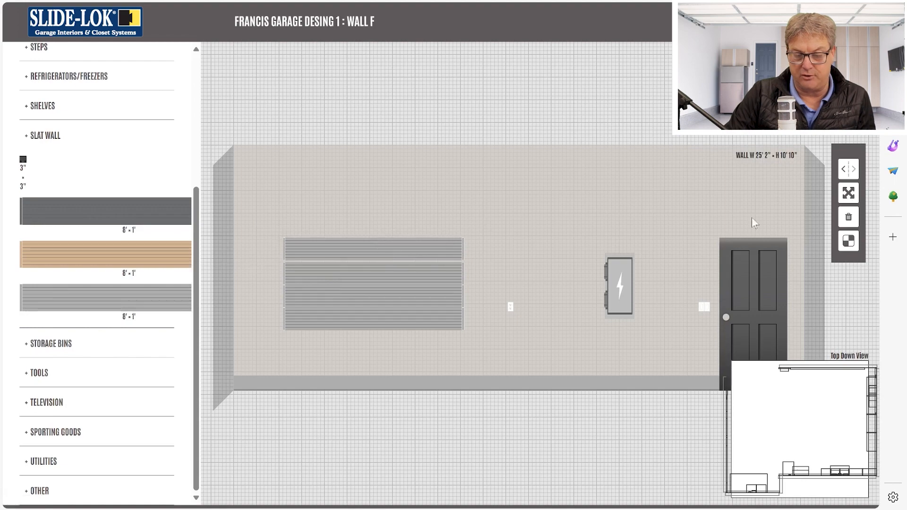
{"action": "left_click", "coordinate": [848, 192]}
{"action": "left_click", "coordinate": [716, 187]}
{"action": "left_click", "coordinate": [639, 226]}
Place the 4' shovel, the 5' broom, the 4'6" snow shovel and the 5'10" rake side by side on the slat wall.
{"action": "left_click", "coordinate": [40, 373]}
{"action": "scroll", "coordinate": [95, 330], "scroll_direction": "down", "scroll_amount": 5}
{"action": "left_click_drag", "start_coordinate": [118, 218], "coordinate": [299, 310]}
{"action": "left_click_drag", "start_coordinate": [129, 382], "coordinate": [313, 300]}
{"action": "left_click_drag", "start_coordinate": [36, 392], "coordinate": [328, 316]}
{"action": "left_click_drag", "start_coordinate": [47, 493], "coordinate": [357, 304]}
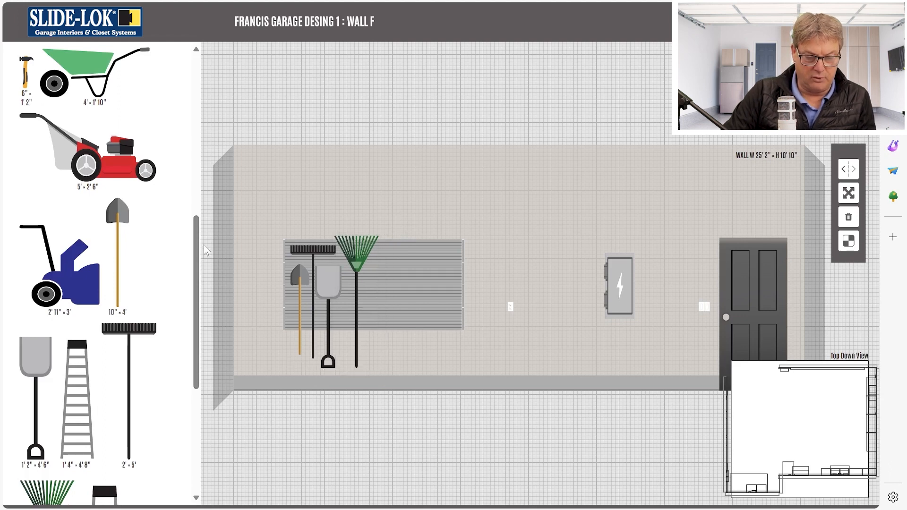
Place the 5' × 2'6" lawn mower on the floor beneath the slat wall and flip it horizontally.
{"action": "left_click_drag", "start_coordinate": [197, 258], "coordinate": [205, 321]}
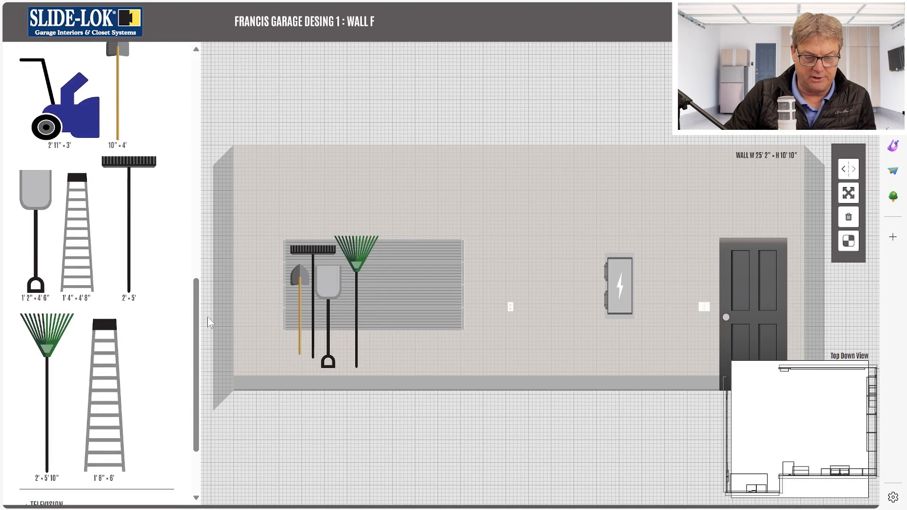
{"action": "scroll", "coordinate": [194, 222], "scroll_direction": "up", "scroll_amount": 5}
{"action": "left_click_drag", "start_coordinate": [115, 295], "coordinate": [422, 370]}
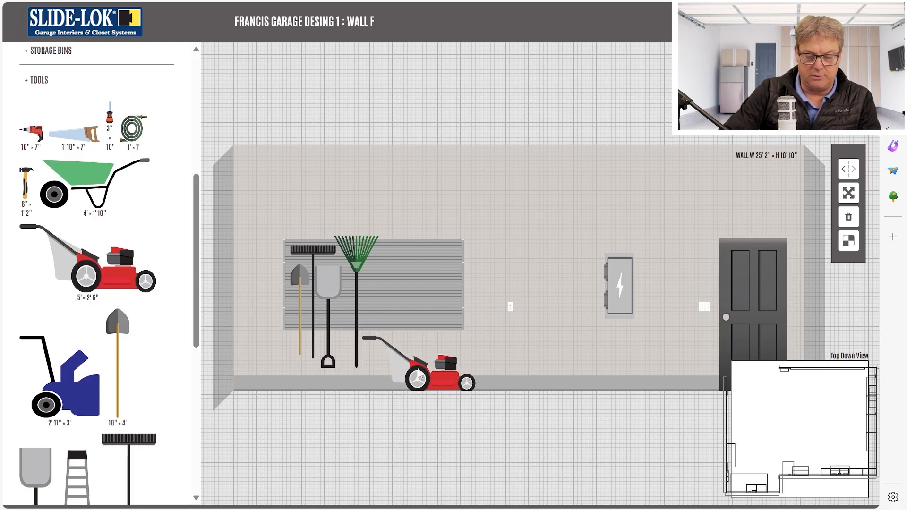
{"action": "left_click", "coordinate": [848, 170]}
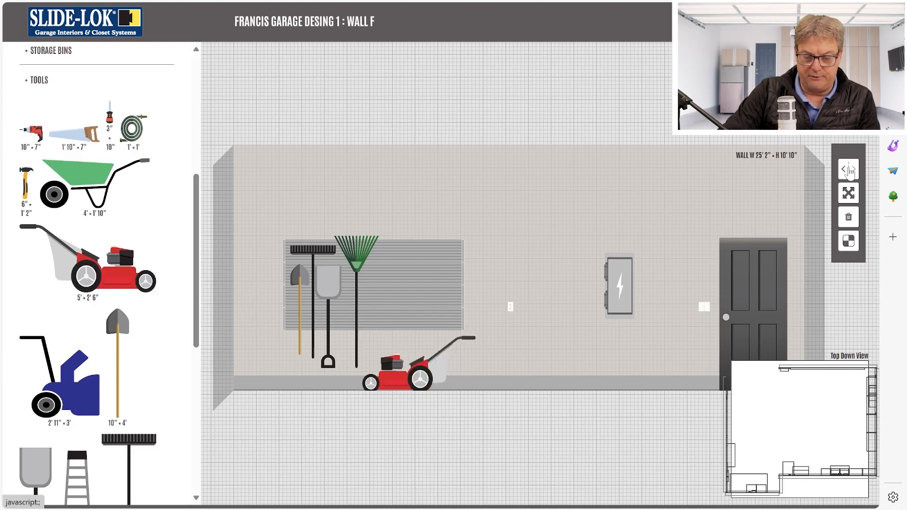
Return to the overview of all walls and start a new wall titled Wall G.
{"action": "scroll", "coordinate": [94, 154], "scroll_direction": "up", "scroll_amount": 7}
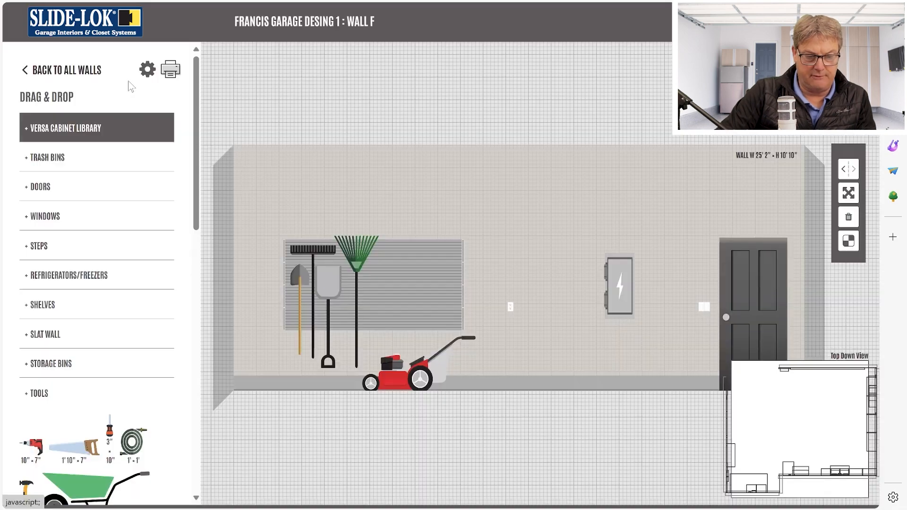
{"action": "left_click", "coordinate": [95, 71]}
{"action": "left_click", "coordinate": [104, 179]}
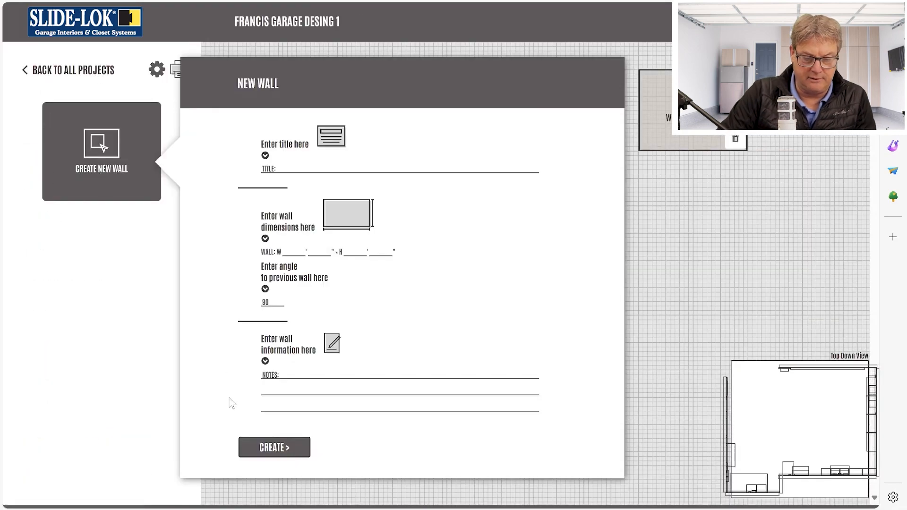
{"action": "left_click", "coordinate": [309, 168]}
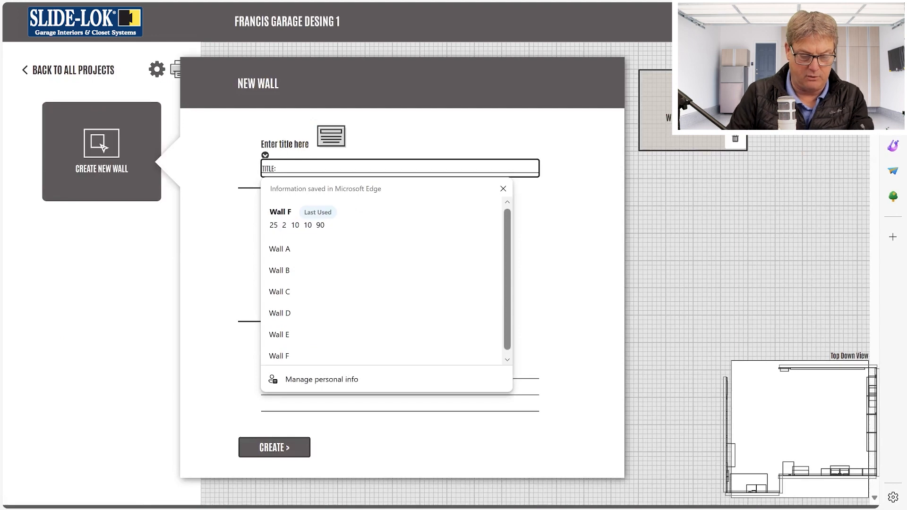
{"action": "type", "text": "Wall "}
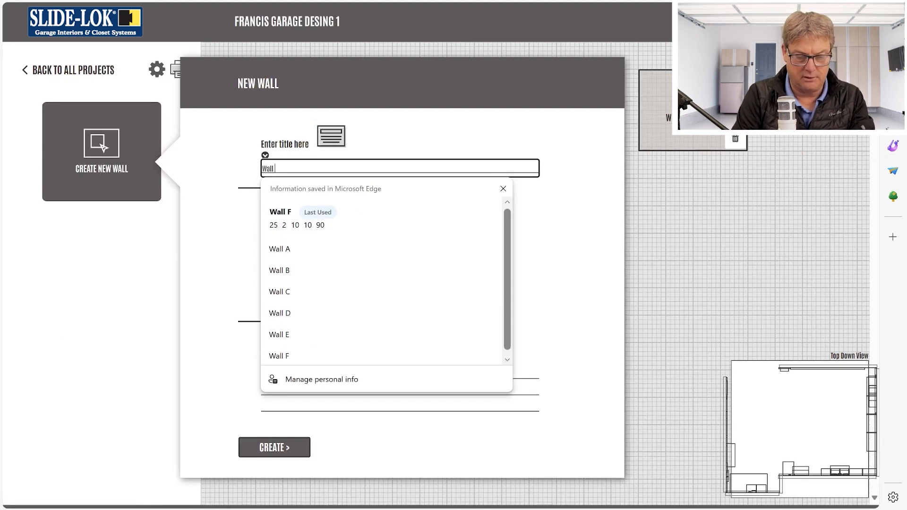
{"action": "type", "text": "G"}
{"action": "key", "text": "Tab"}
{"action": "key", "text": "Return"}
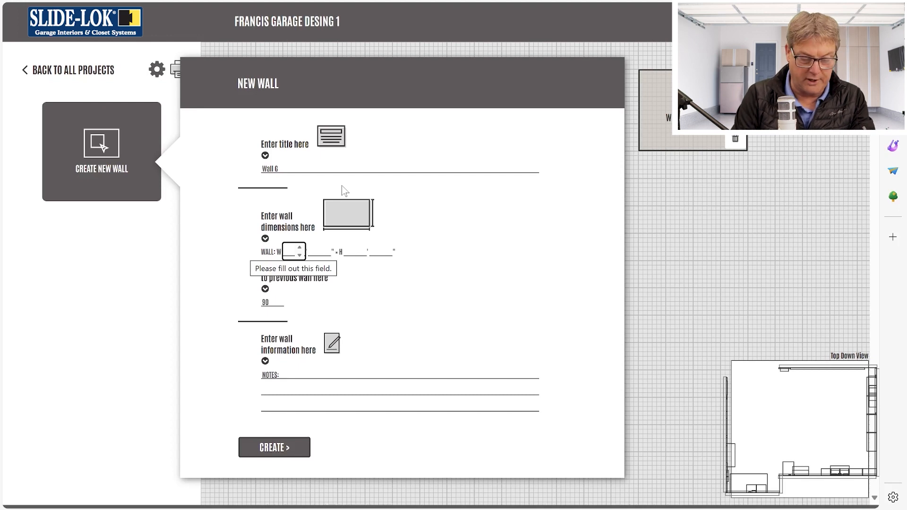
Set Wall G to 12 feet 2 inches wide and 10 feet 10 inches high at a 90-degree angle, and create it.
{"action": "type", "text": "12"}
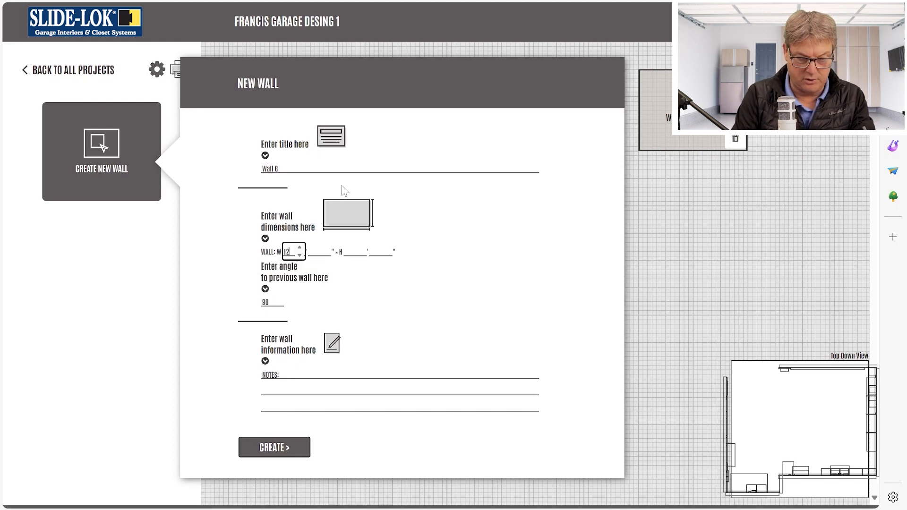
{"action": "key", "text": "Tab"}
{"action": "type", "text": "2"}
{"action": "key", "text": "Tab"}
{"action": "type", "text": "101"}
{"action": "key", "text": "Tab"}
{"action": "key", "text": "Tab"}
{"action": "left_click", "coordinate": [272, 447]}
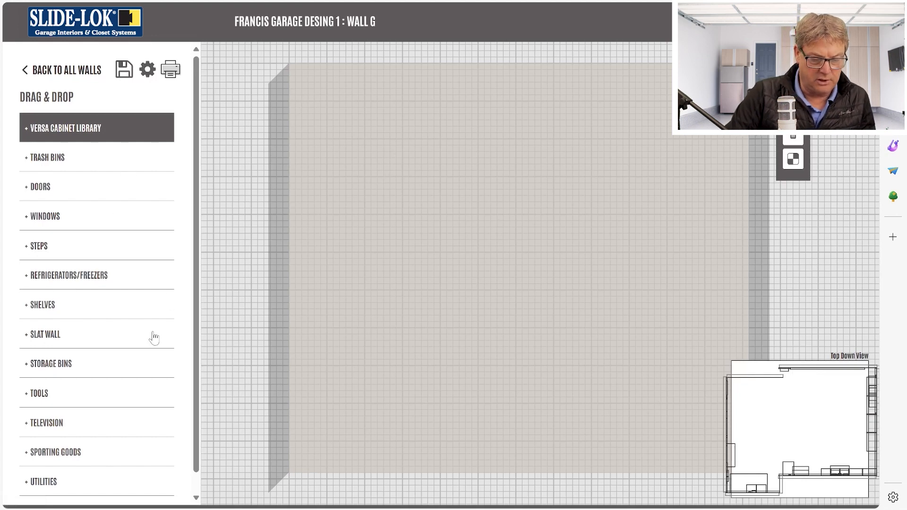
Place the plain grey door with the long handle on Wall G and resize it to 8'11" wide and 7'0" high.
{"action": "left_click", "coordinate": [40, 186]}
{"action": "left_click_drag", "start_coordinate": [55, 224], "coordinate": [379, 349]}
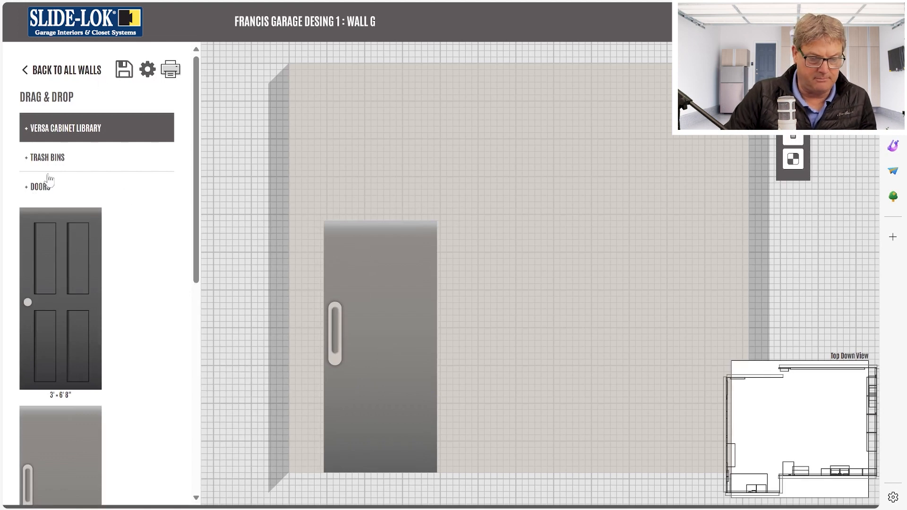
{"action": "left_click", "coordinate": [434, 224]}
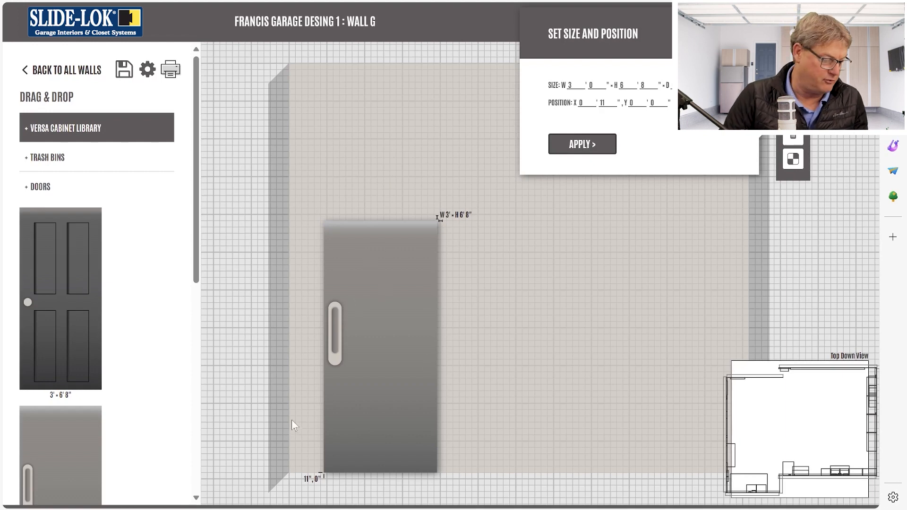
{"action": "double_click", "coordinate": [575, 85]}
{"action": "type", "text": "8"}
{"action": "key", "text": "Tab"}
{"action": "type", "text": "11"}
{"action": "key", "text": "Tab"}
{"action": "type", "text": "7"}
{"action": "key", "text": "Tab"}
{"action": "type", "text": "0"}
Set the grey door's horizontal position on Wall G to X 2'5".
{"action": "key", "text": "Tab"}
{"action": "key", "text": "Tab"}
{"action": "key", "text": "Tab"}
{"action": "type", "text": "2"}
{"action": "key", "text": "Tab"}
{"action": "type", "text": "6"}
{"action": "left_click", "coordinate": [611, 105]}
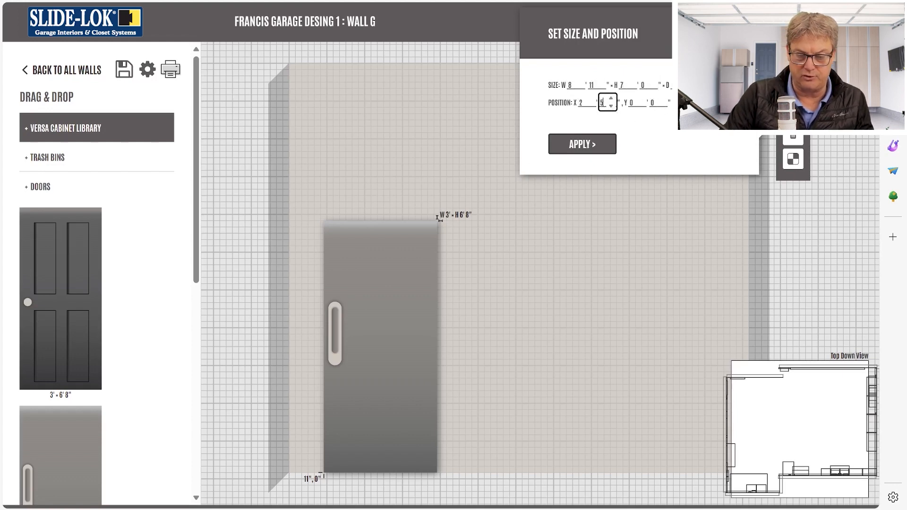
{"action": "left_click", "coordinate": [603, 144]}
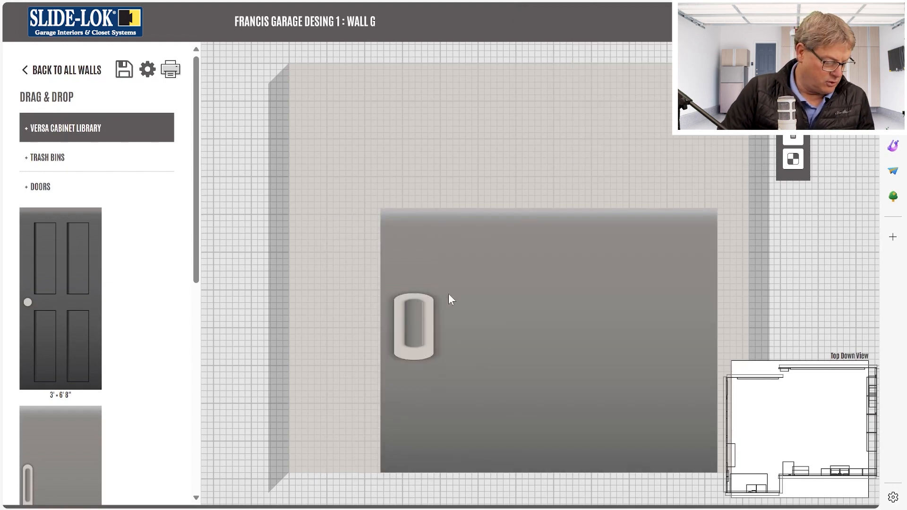
Save Wall G, return to the overview of all walls and start a new wall titled Wall H.
{"action": "left_click", "coordinate": [124, 70]}
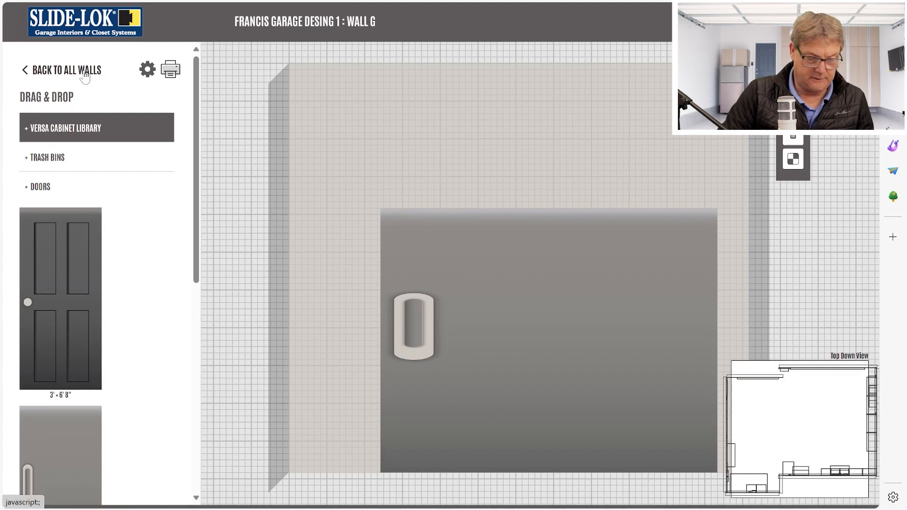
{"action": "left_click", "coordinate": [85, 72]}
{"action": "left_click", "coordinate": [117, 124]}
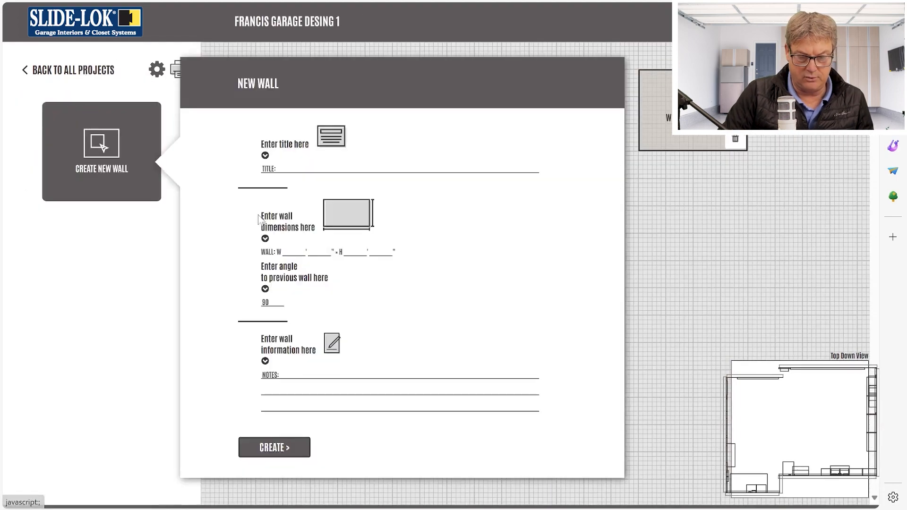
{"action": "left_click", "coordinate": [294, 169]}
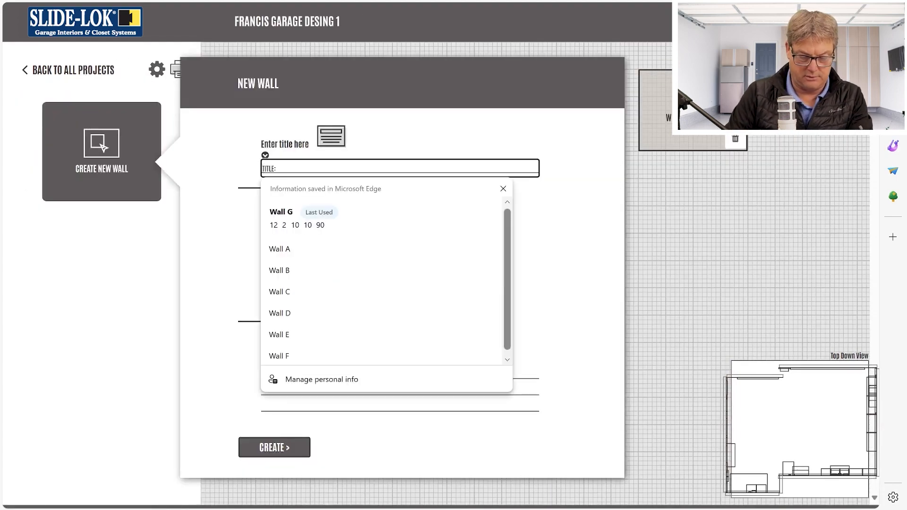
{"action": "type", "text": "Wall H"}
Set Wall H to 2 feet 1 inch wide and 10 feet 10 inches high at a 270-degree angle, create it and save.
{"action": "key", "text": "Tab"}
{"action": "type", "text": "2"}
{"action": "key", "text": "Tab"}
{"action": "type", "text": "1"}
{"action": "key", "text": "Tab"}
{"action": "type", "text": "10"}
{"action": "key", "text": "Tab"}
{"action": "type", "text": "10"}
{"action": "key", "text": "Tab"}
{"action": "type", "text": "2"}
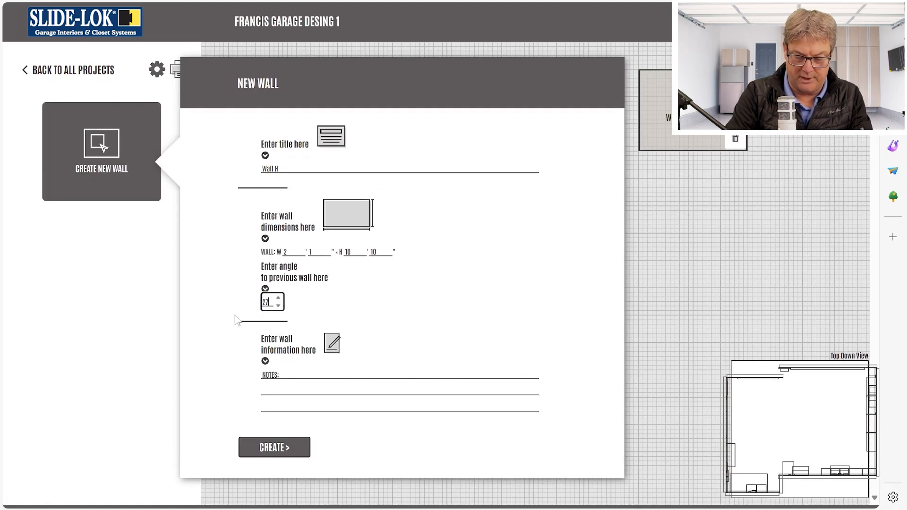
{"action": "type", "text": "70"}
{"action": "left_click", "coordinate": [278, 447]}
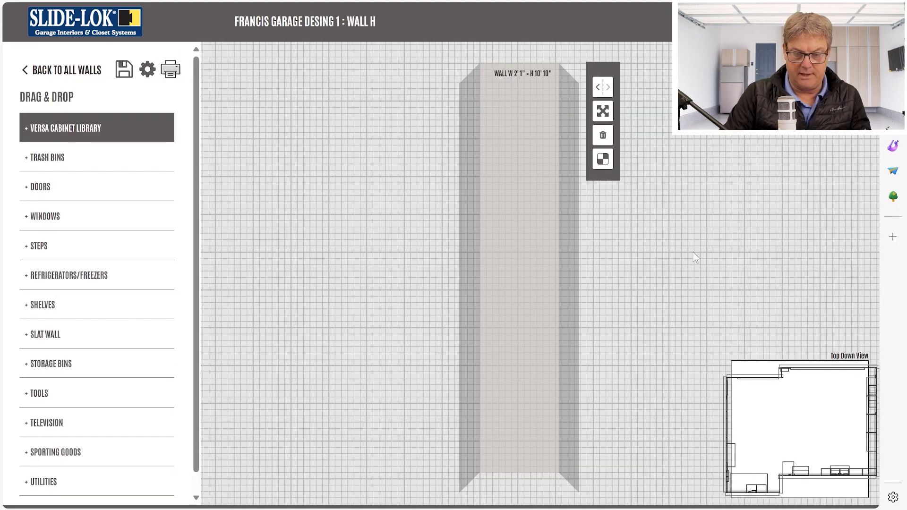
{"action": "left_click", "coordinate": [122, 73]}
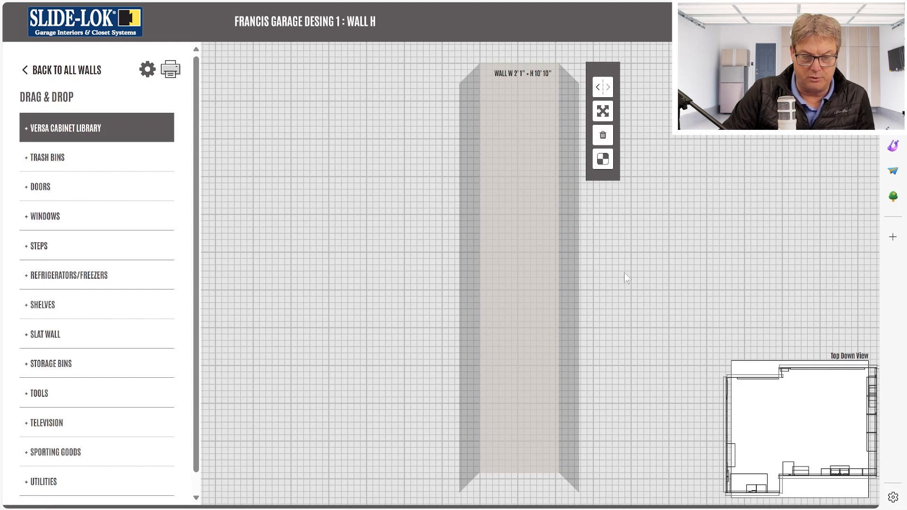
Check the size and position of the slat wall on Wall A, moving the ladder aside and back onto it.
{"action": "left_click", "coordinate": [72, 71]}
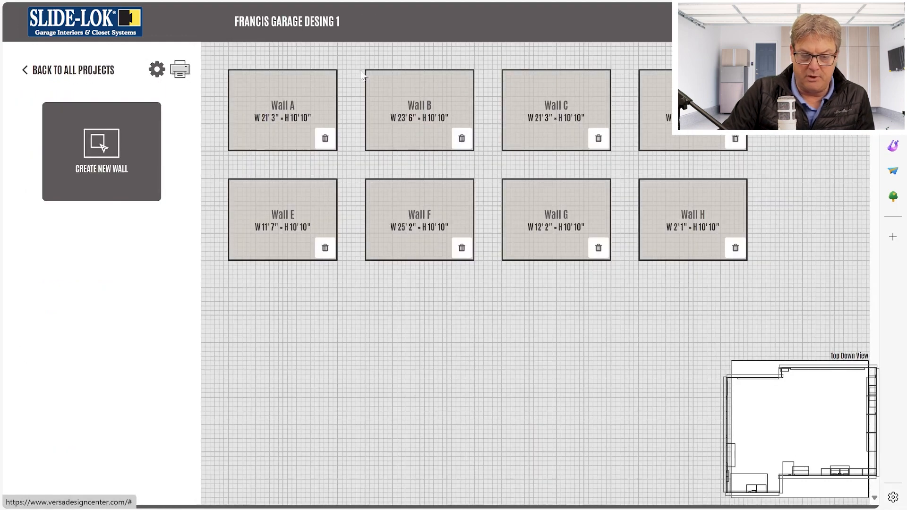
{"action": "left_click", "coordinate": [290, 86]}
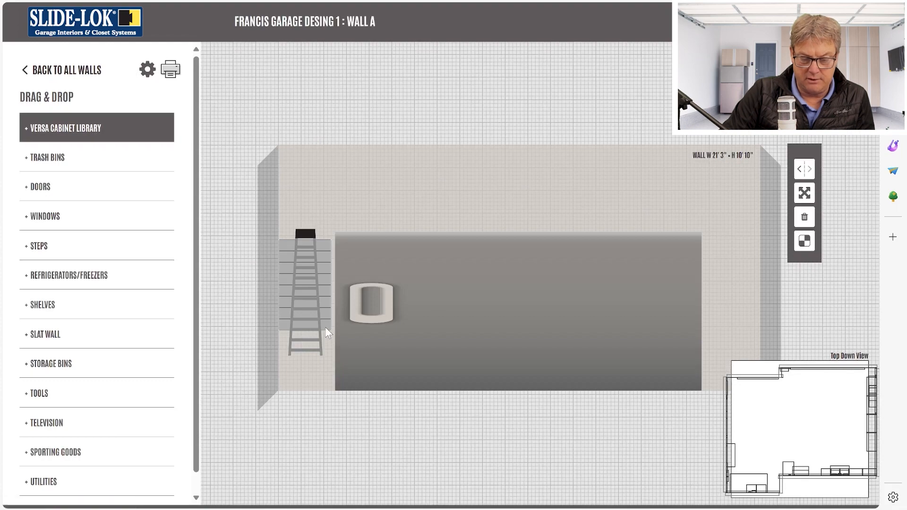
{"action": "left_click_drag", "start_coordinate": [313, 328], "coordinate": [376, 254]}
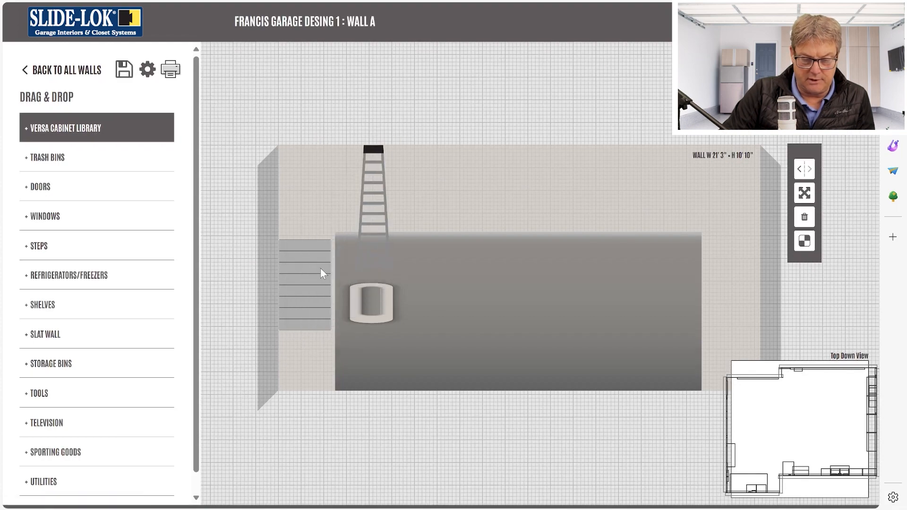
{"action": "left_click", "coordinate": [331, 275]}
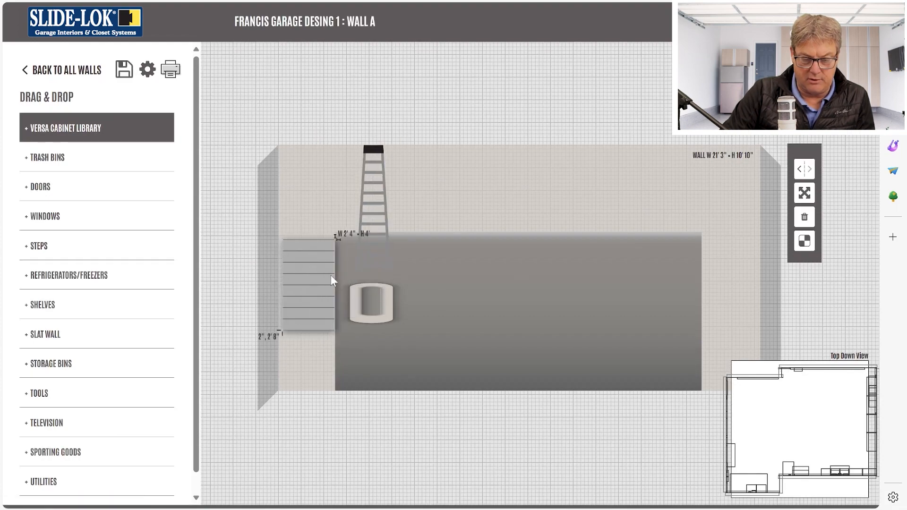
{"action": "left_click", "coordinate": [804, 193]}
{"action": "left_click", "coordinate": [669, 186]}
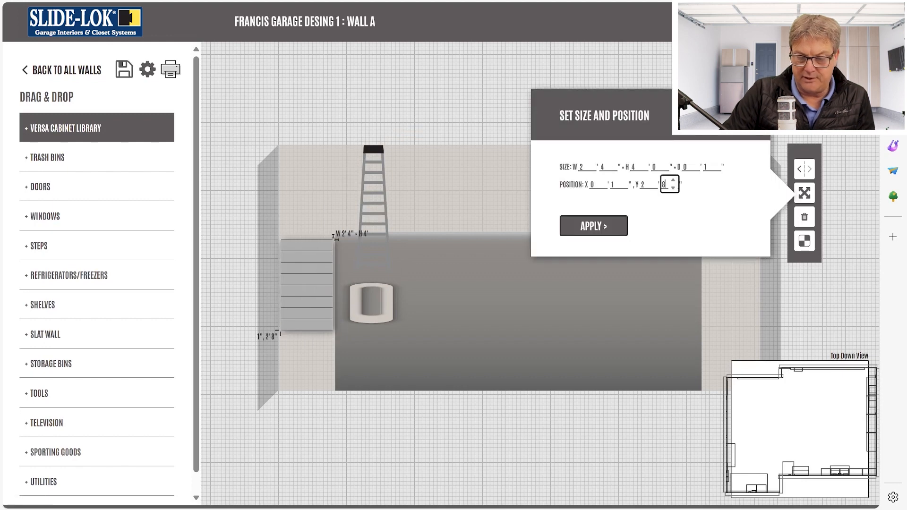
{"action": "left_click", "coordinate": [349, 211]}
{"action": "left_click_drag", "start_coordinate": [373, 166], "coordinate": [309, 242]}
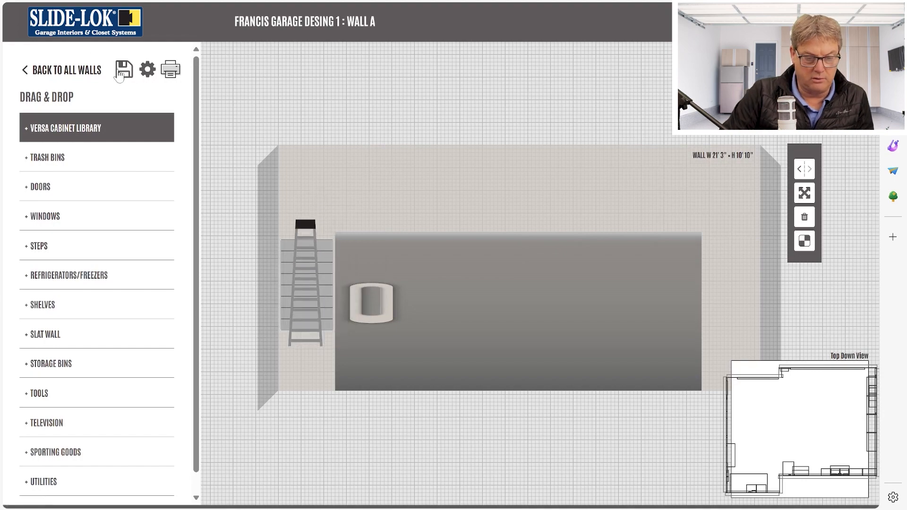
Reopen Wall H and place the light grey 8' by 1' slat wall panel across it.
{"action": "left_click", "coordinate": [66, 70]}
{"action": "left_click", "coordinate": [687, 189]}
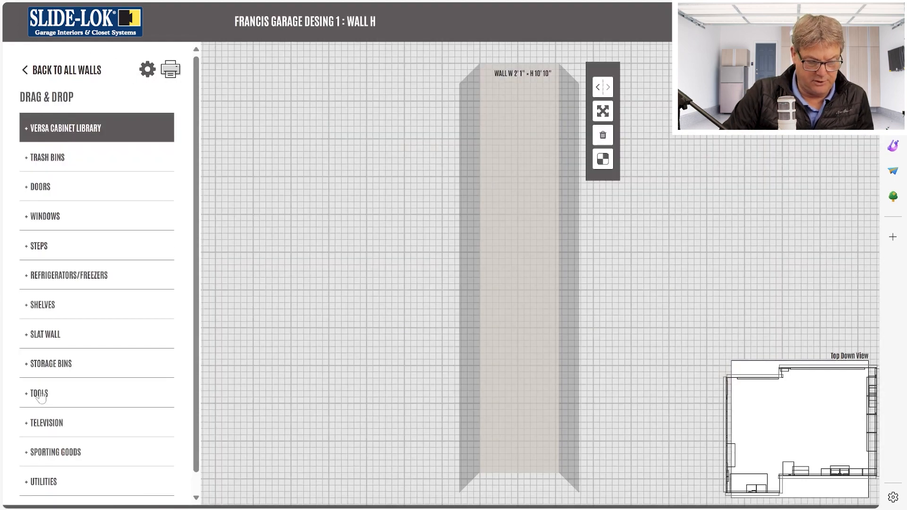
{"action": "left_click", "coordinate": [57, 336]}
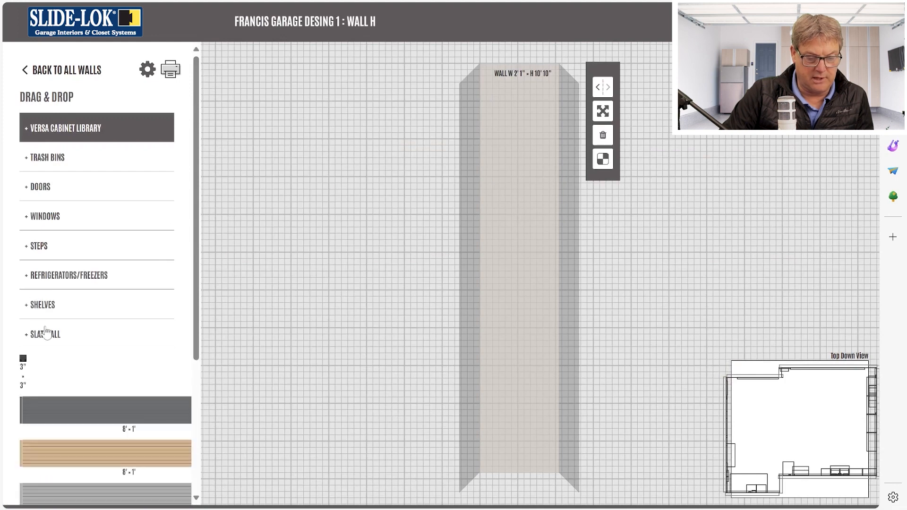
{"action": "left_click_drag", "start_coordinate": [112, 502], "coordinate": [632, 314]}
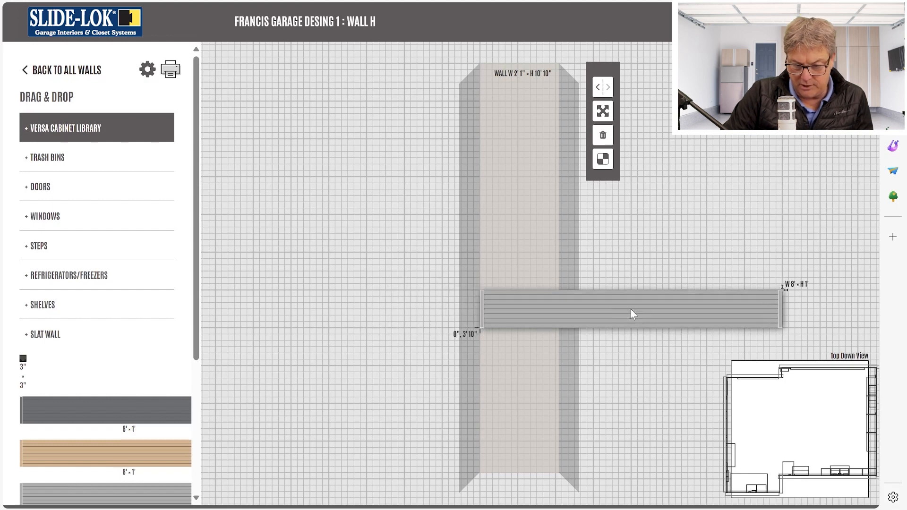
{"action": "key", "text": "Delete"}
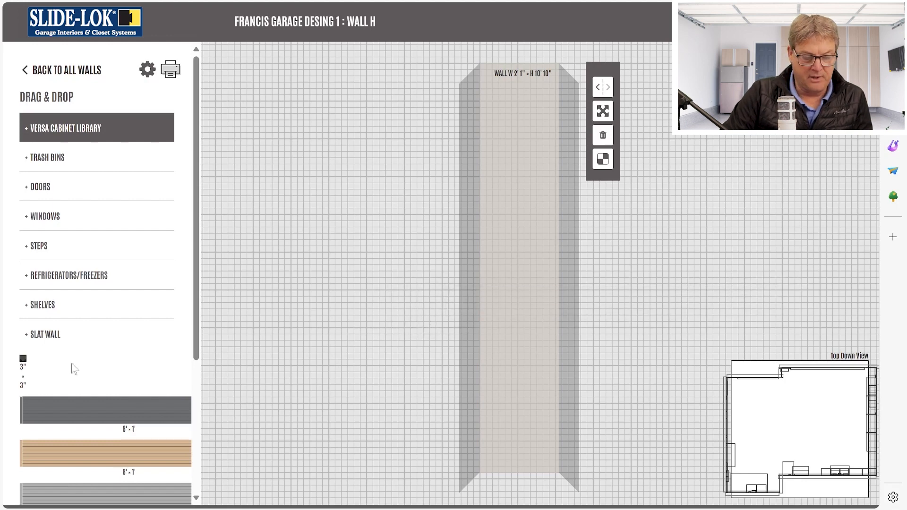
{"action": "left_click_drag", "start_coordinate": [86, 506], "coordinate": [514, 309]}
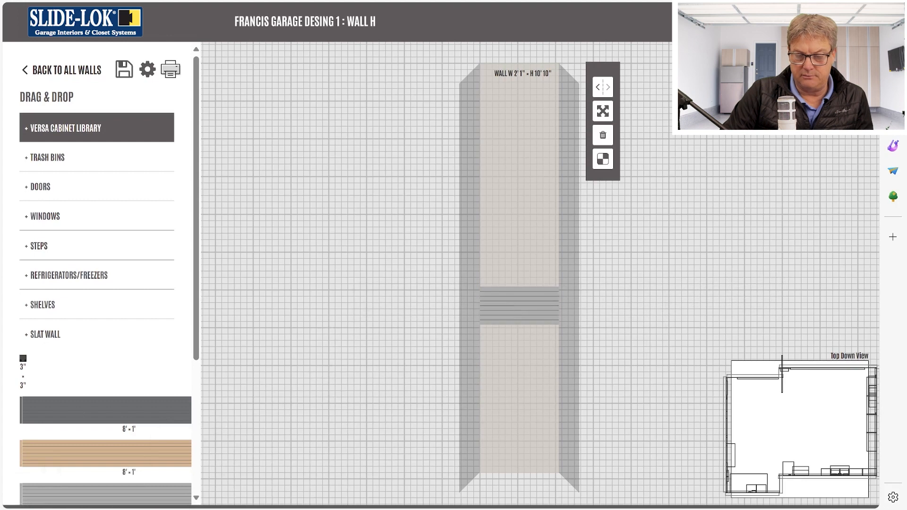
Set Wall H's slat wall panel to 2'0" wide and 4' high, positioned at X 0'0" and Y 2'8".
{"action": "left_click", "coordinate": [603, 111]}
{"action": "left_click", "coordinate": [416, 102]}
{"action": "type", "text": "0"}
{"action": "left_click", "coordinate": [474, 106]}
{"action": "type", "text": "8"}
{"action": "left_click", "coordinate": [388, 88]}
{"action": "type", "text": "2"}
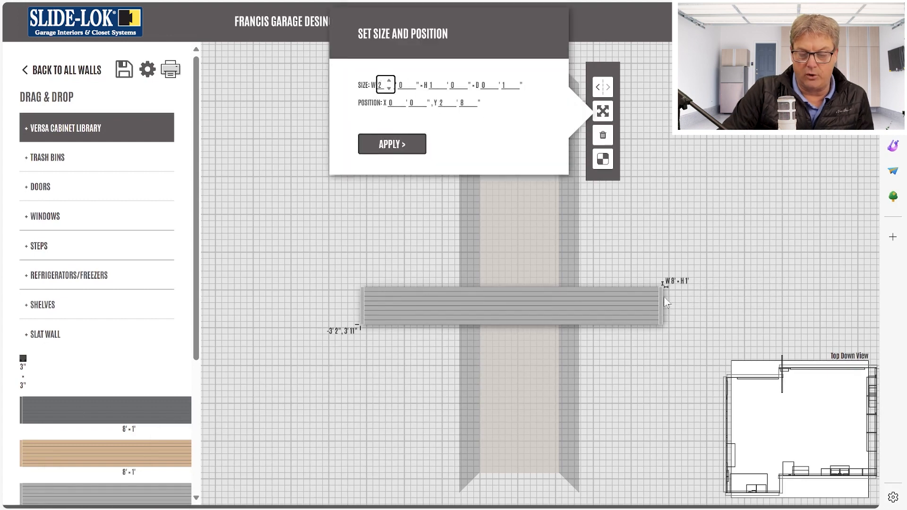
{"action": "left_click", "coordinate": [393, 144]}
Place two coiled garden hoses one above the other on Wall H's slat wall and save the wall.
{"action": "scroll", "coordinate": [33, 385], "scroll_direction": "down", "scroll_amount": 4}
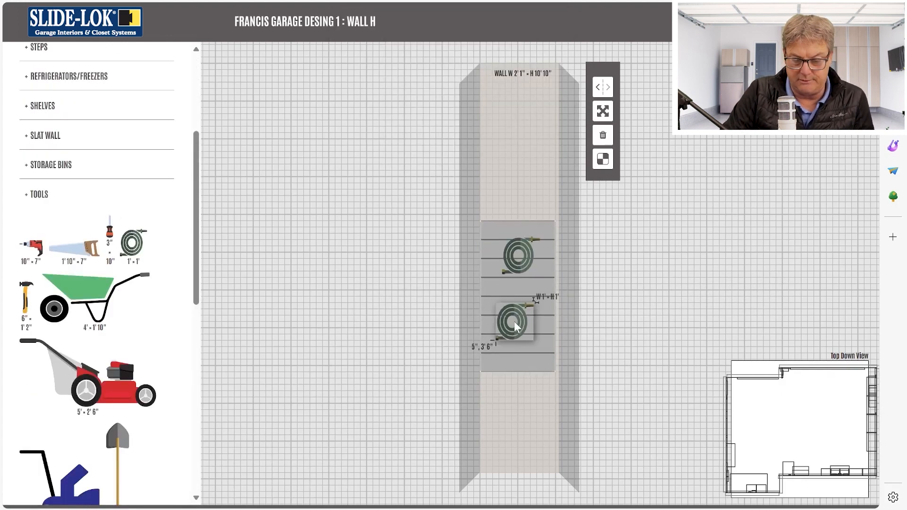
{"action": "scroll", "coordinate": [121, 71], "scroll_direction": "up", "scroll_amount": 5}
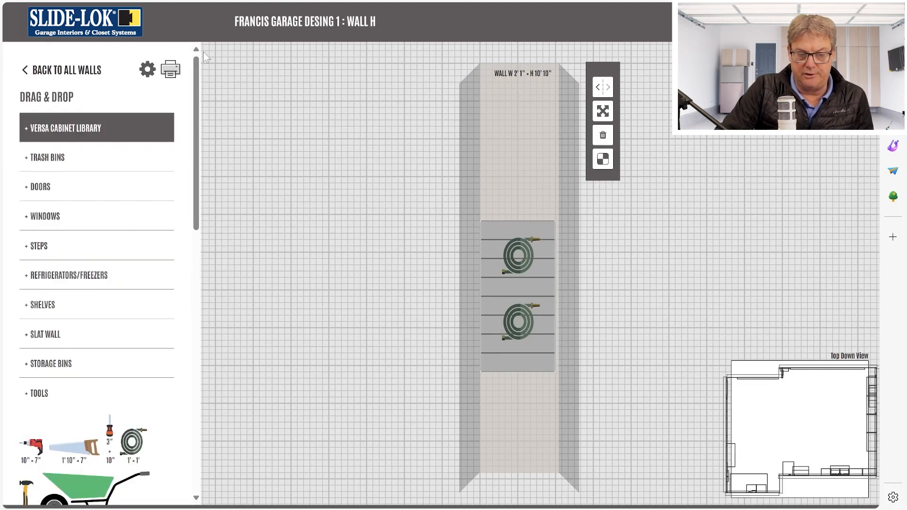
Review the project details form and the company details form, closing each without changing anything.
{"action": "left_click", "coordinate": [151, 77]}
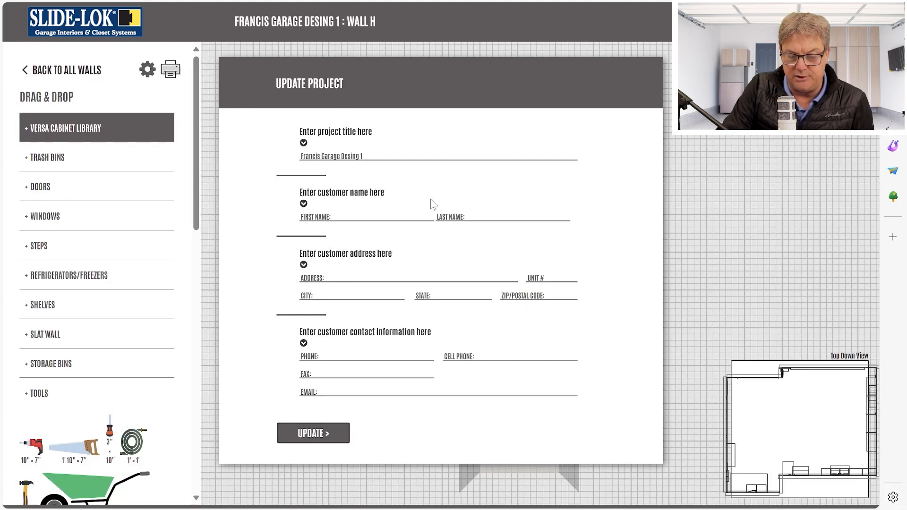
{"action": "left_click", "coordinate": [147, 69]}
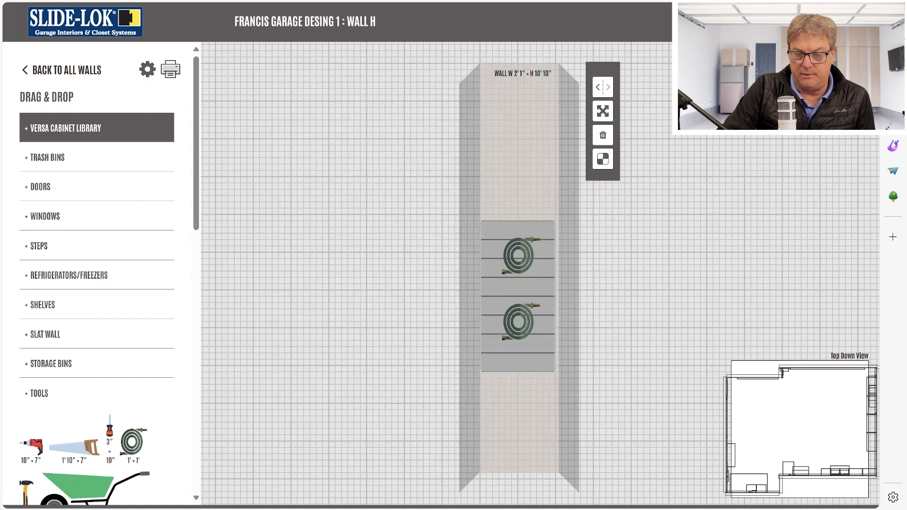
{"action": "left_click", "coordinate": [171, 69]}
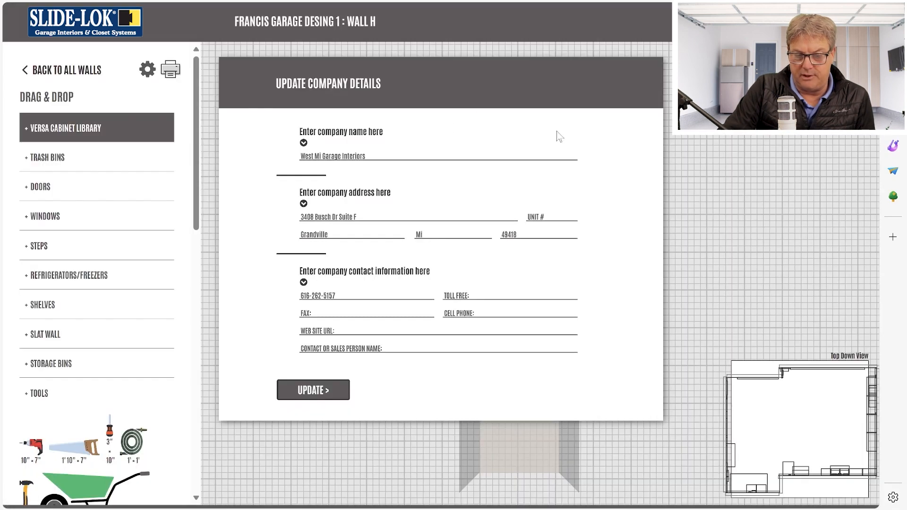
{"action": "left_click", "coordinate": [87, 65]}
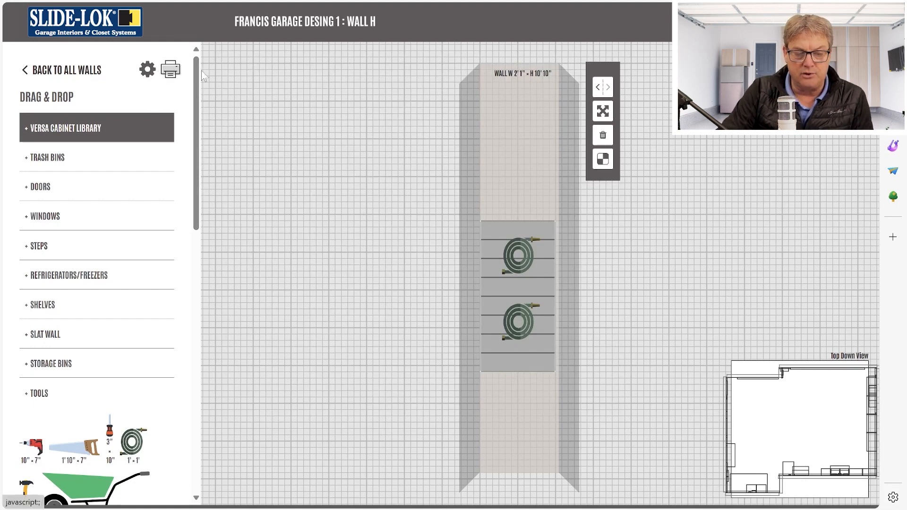
Request the emailed printable PDF with wall views and material lists in both the standard and the render version.
{"action": "left_click", "coordinate": [170, 71]}
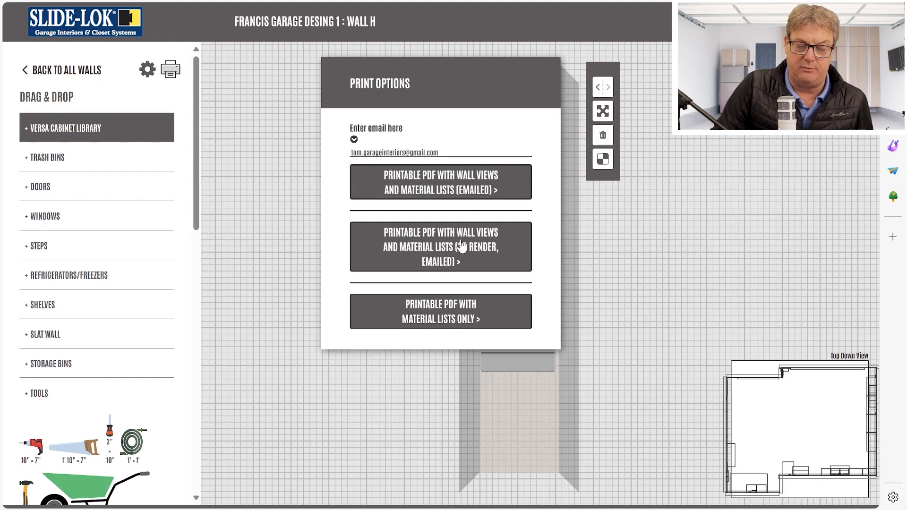
{"action": "left_click", "coordinate": [428, 180]}
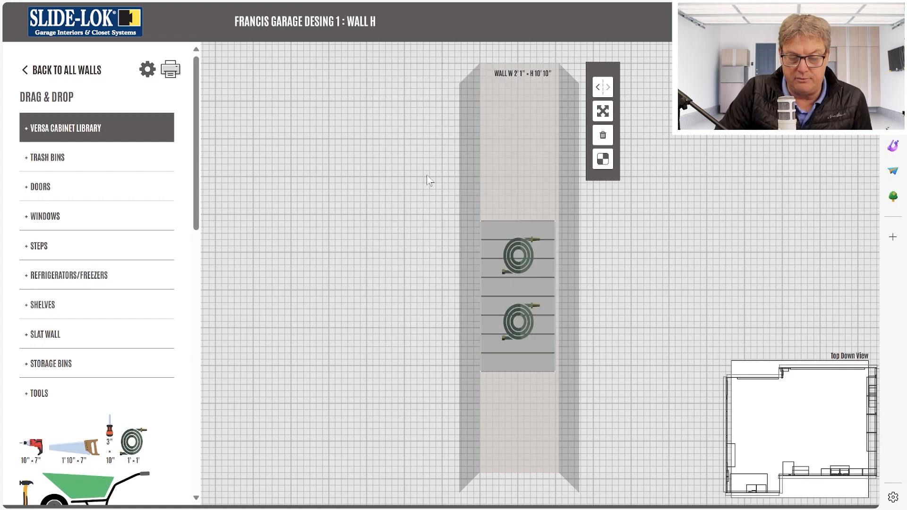
{"action": "left_click", "coordinate": [170, 70]}
{"action": "left_click", "coordinate": [412, 242]}
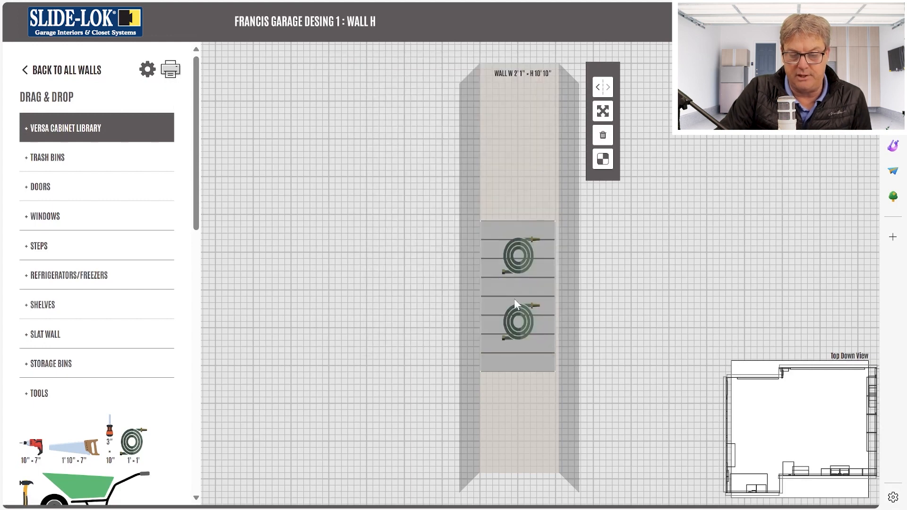